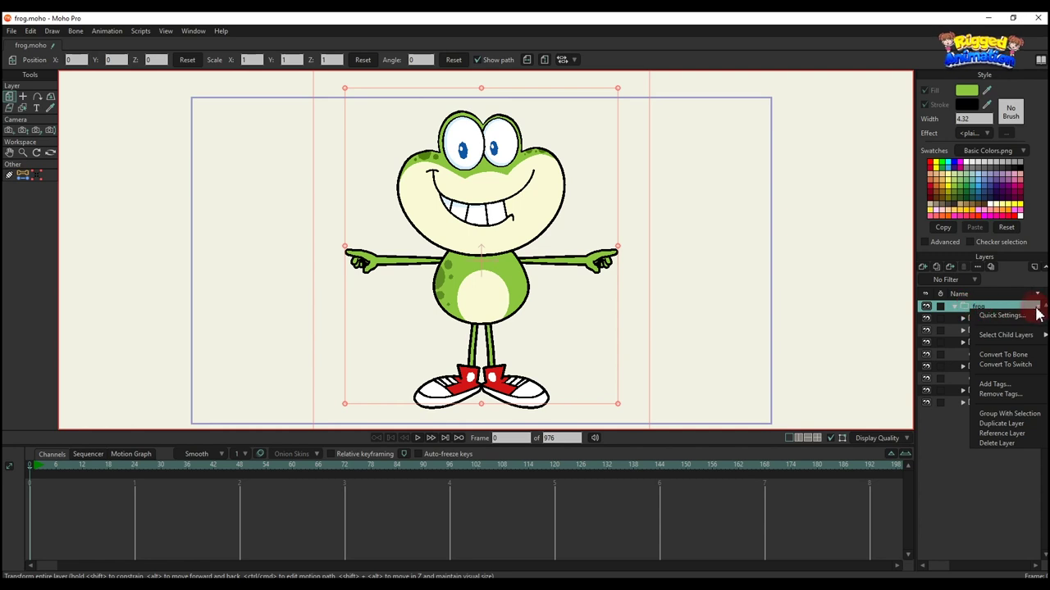
Convert the frog group to a bone layer and add a root bone at the hips plus body and head bones up the centre.
left_click(1022, 357)
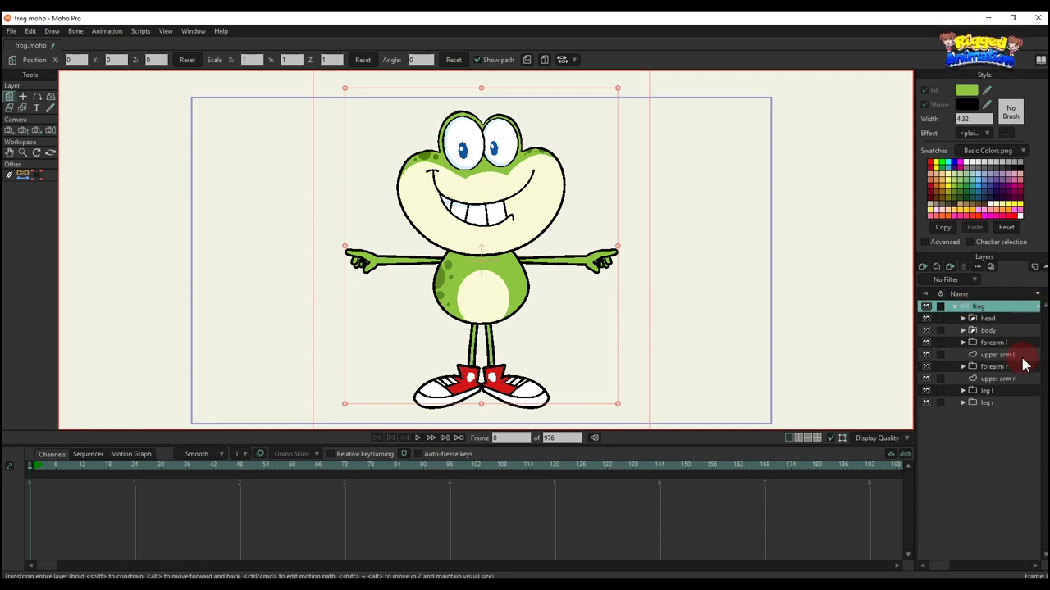
left_click_drag(426, 333, 518, 336)
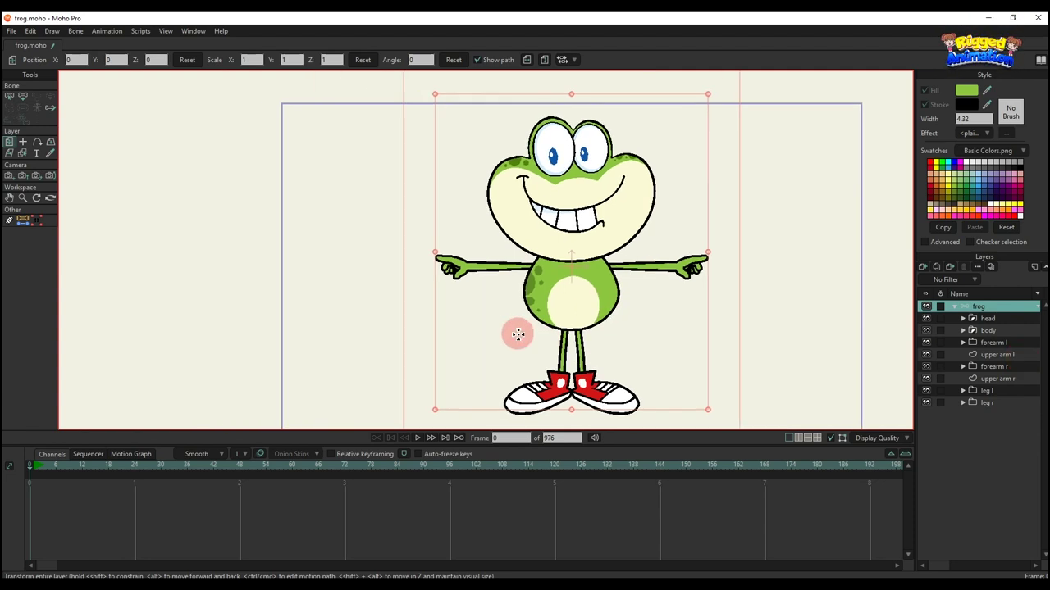
key("a")
scroll(526, 329, "up", 2)
left_click_drag(600, 329, 364, 352)
scroll(487, 330, "down", 2)
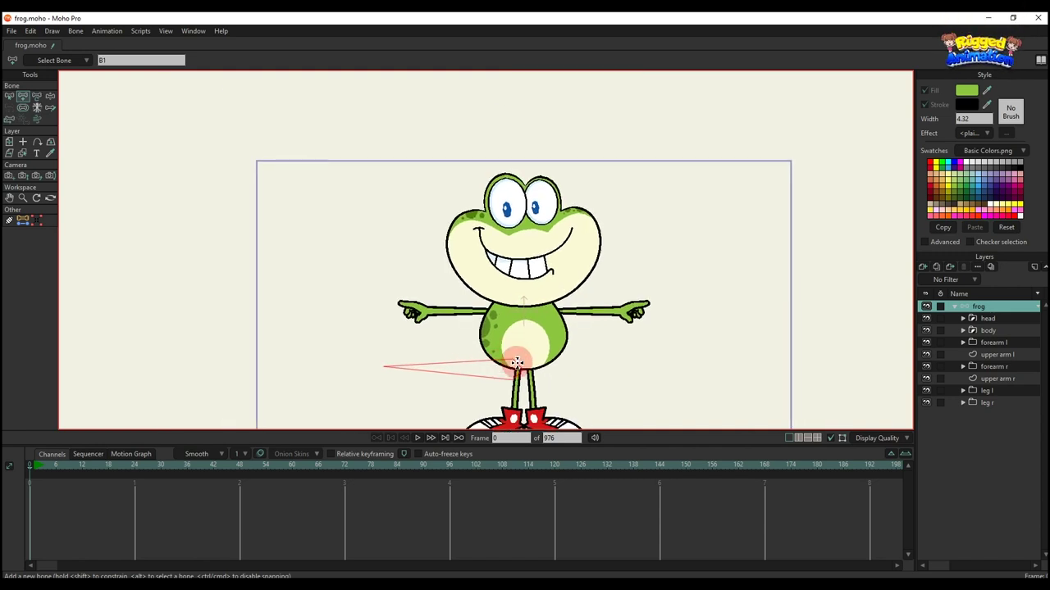
left_click_drag(522, 369, 524, 207)
Add a short horizontal control bone beside the frog's eyes and two pin bones side by side above it.
key("b")
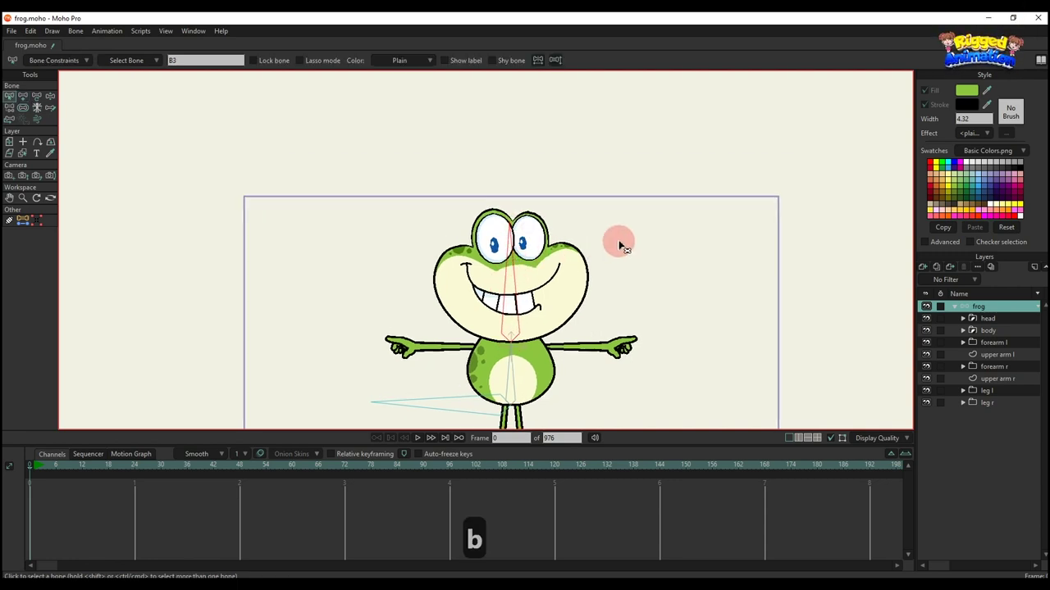
left_click(501, 246)
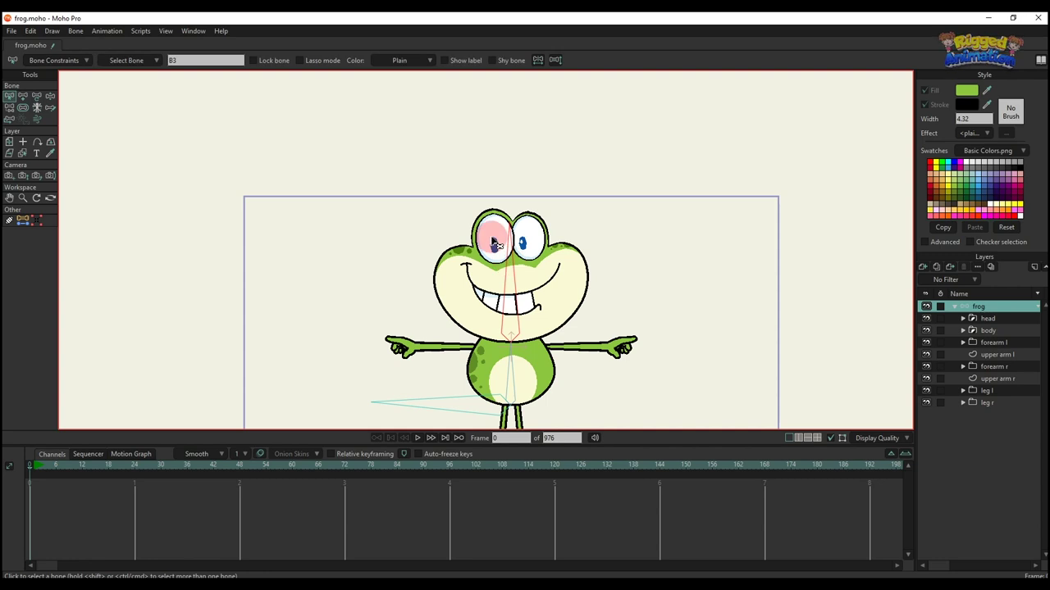
scroll(502, 250, "up", 3)
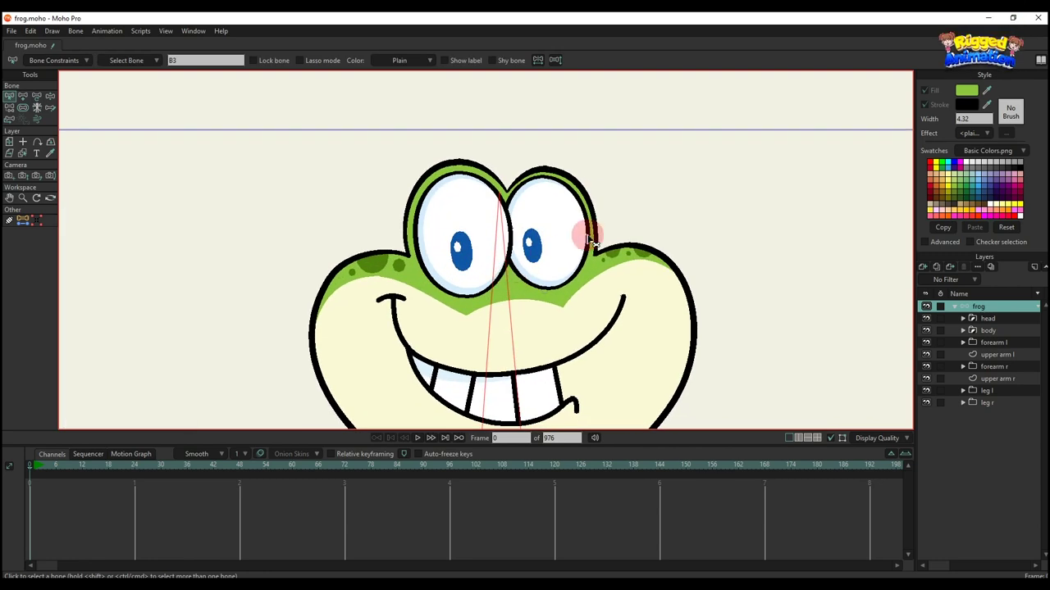
key("a")
key("b")
key("a")
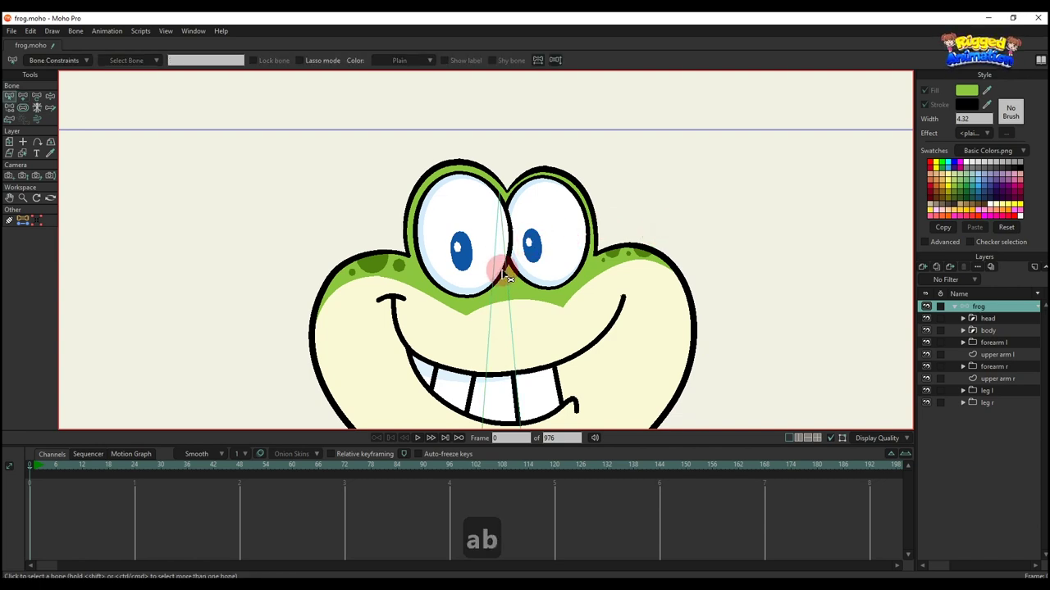
left_click(506, 272)
left_click_drag(625, 213, 700, 210)
left_click_drag(630, 187, 681, 188)
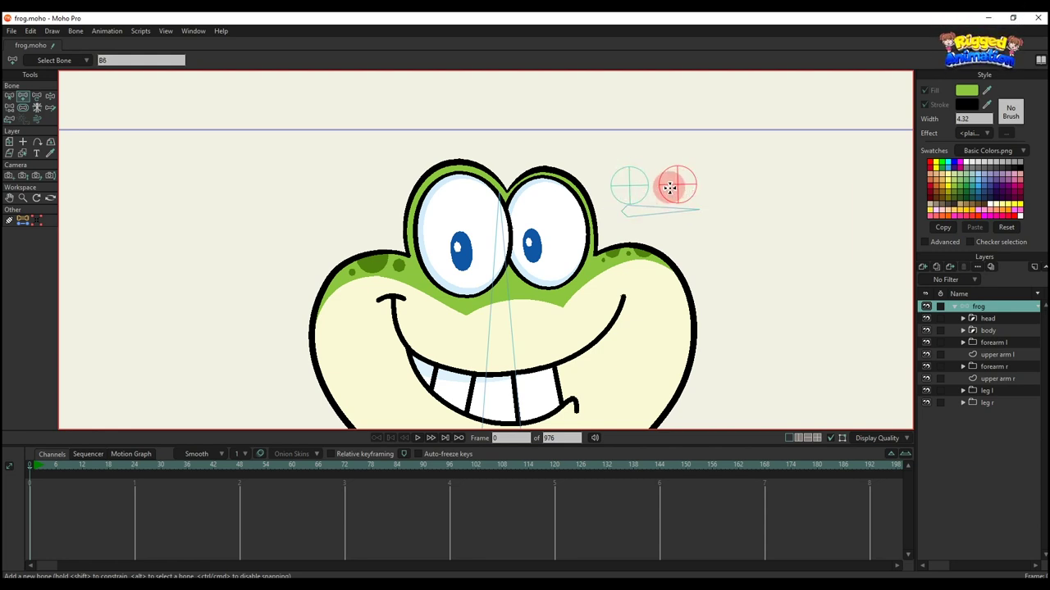
Check the parenting of the eye control bone and its two pin bones to the head bone.
key("b")
left_click(668, 211)
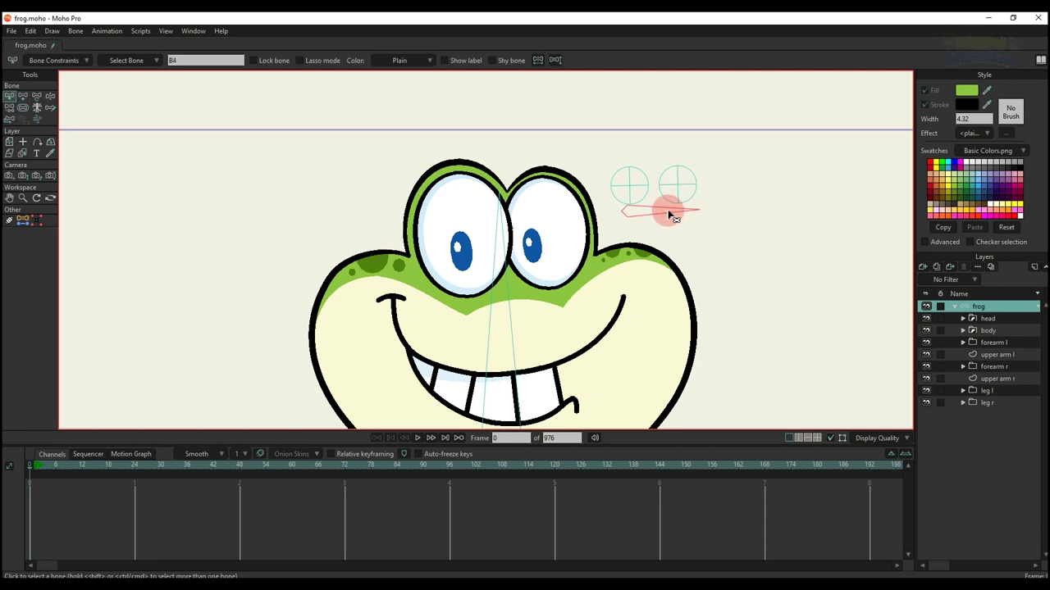
key("t")
left_click_drag(669, 211, 669, 212)
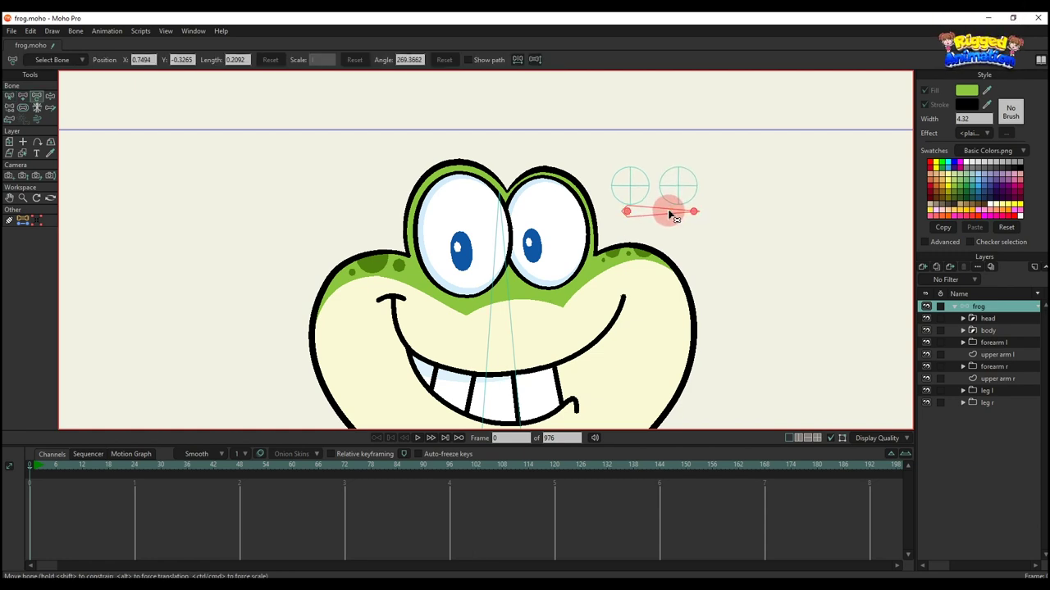
key("p")
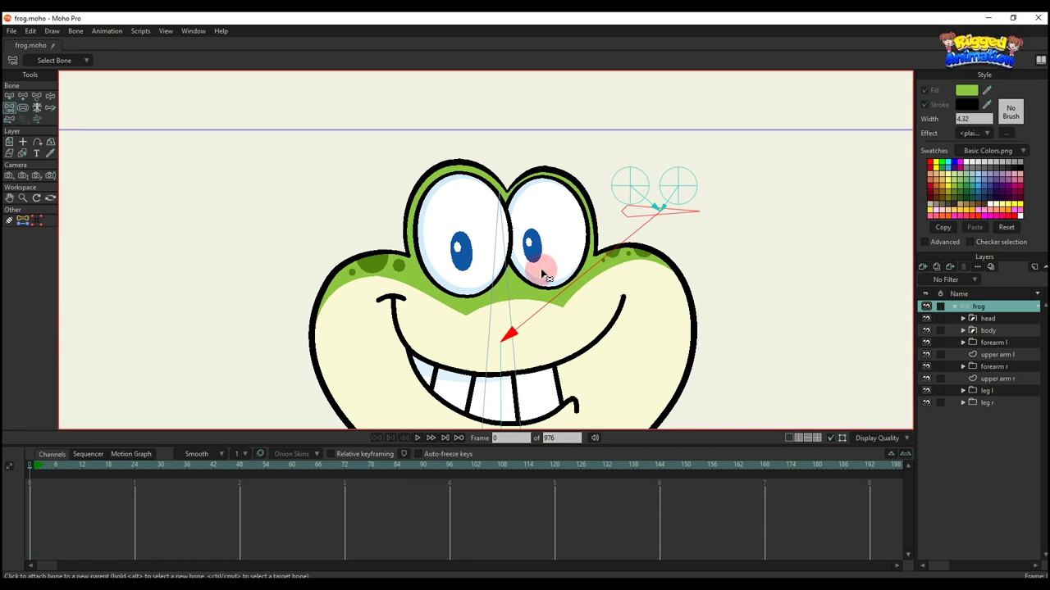
scroll(593, 235, "down", 1)
scroll(572, 307, "down", 1)
scroll(571, 308, "down", 1)
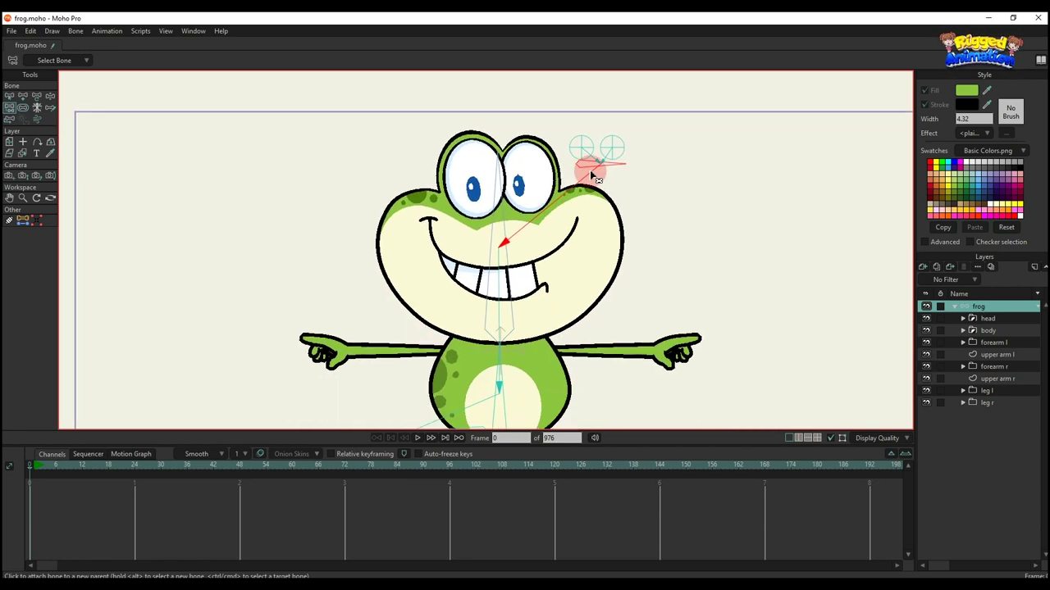
Rename the horizontal eye control bone as EYEBALLS and show its label on the canvas.
key("b")
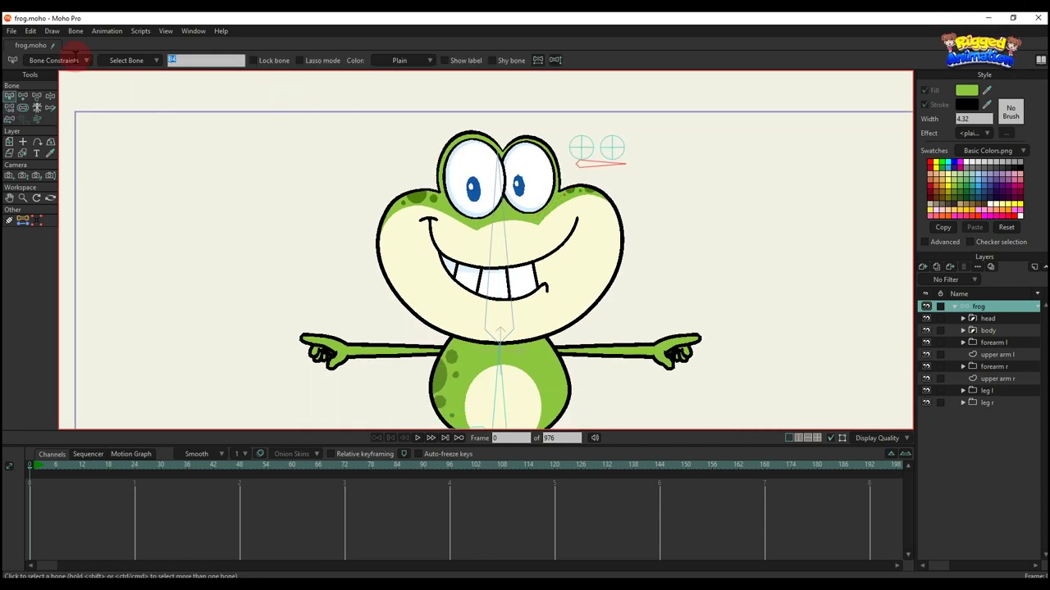
key("Caps_Lock")
type("EYEBALLS")
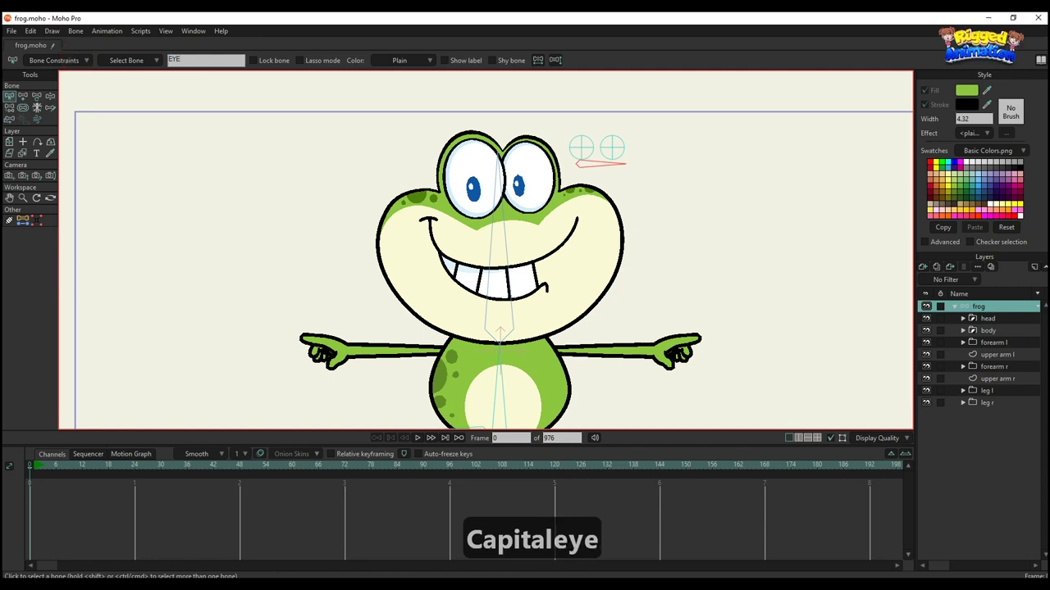
key("Return")
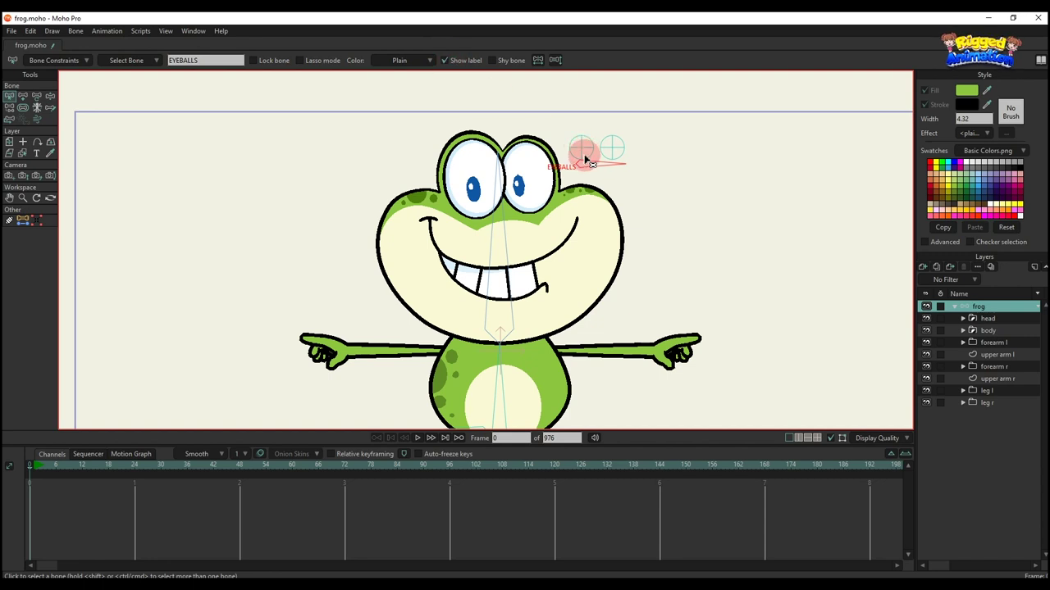
scroll(584, 158, "down", 2)
Create a bone along upper arm r between its shoulder and elbow centre points, from X 0.2171 to X 0.4325 at Y -0.0008.
key("b")
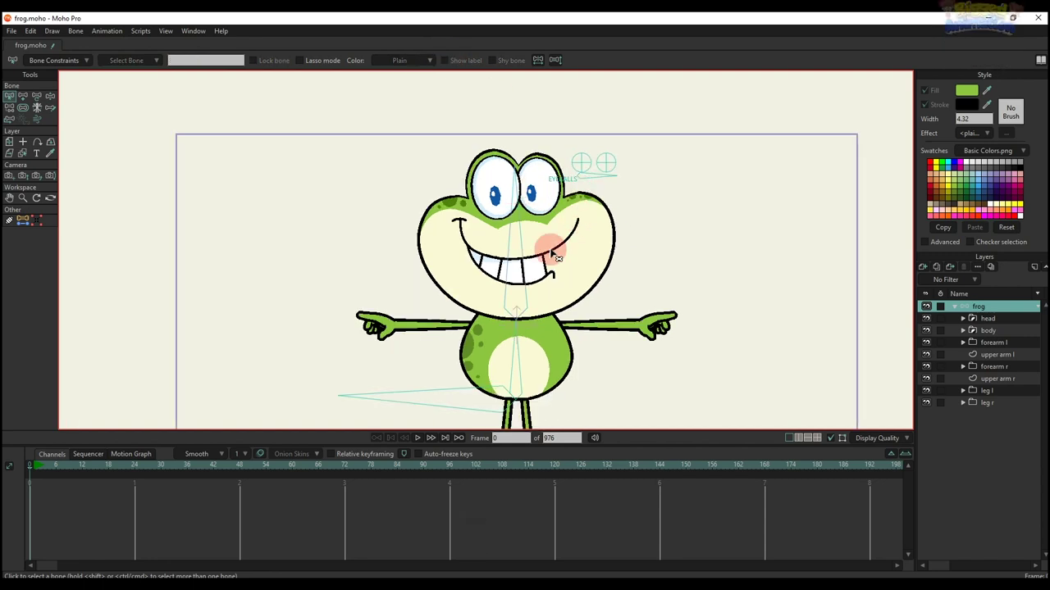
left_click_drag(542, 245, 531, 211)
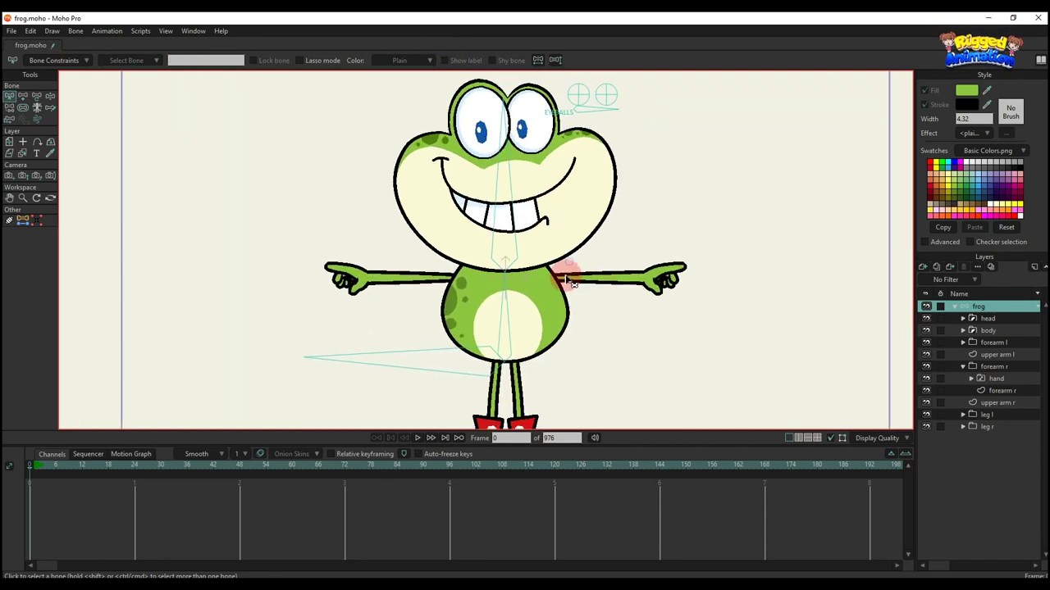
scroll(586, 275, "up", 4)
right_click(569, 280, "alt")
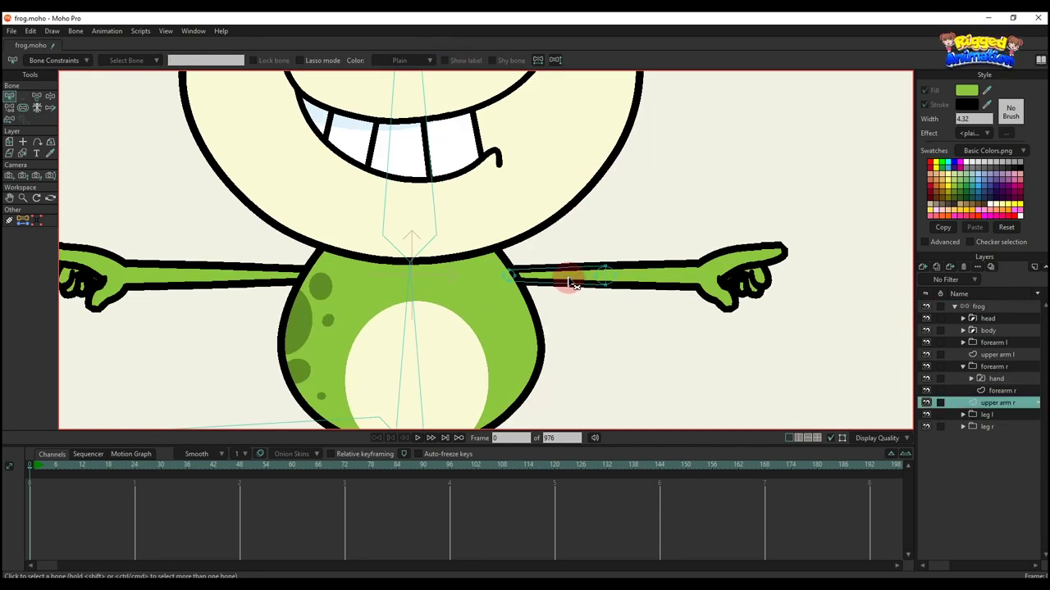
scroll(571, 283, "up", 3)
key("g")
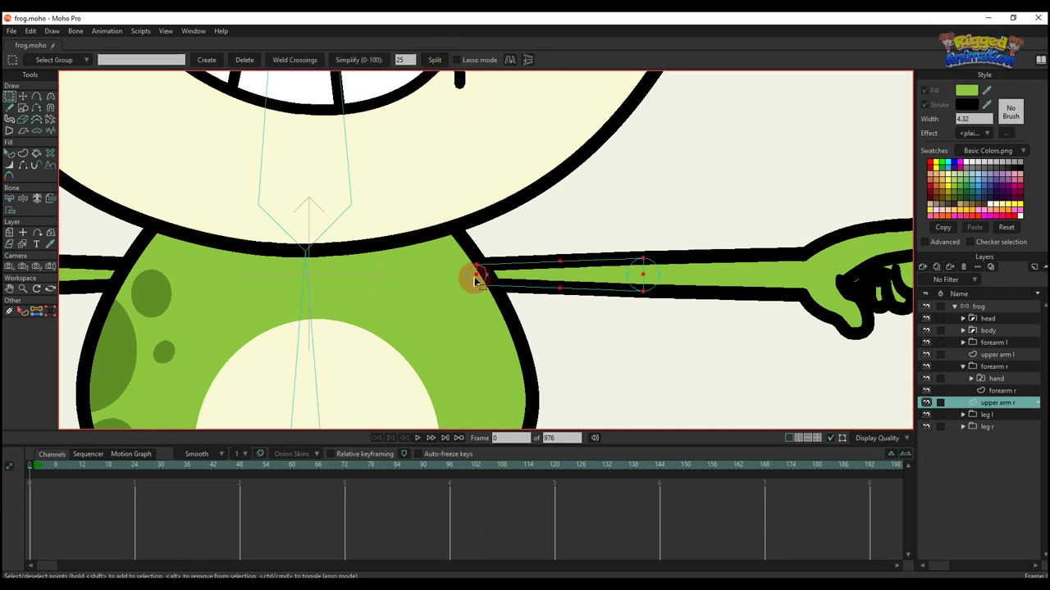
left_click(31, 310)
left_click(642, 273)
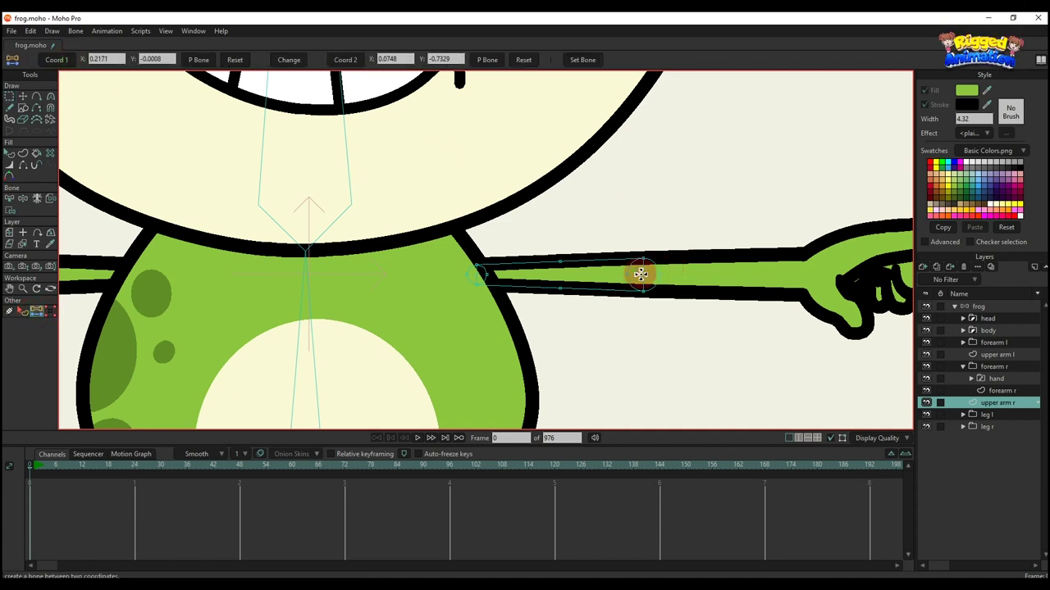
left_click(355, 63)
left_click(989, 307)
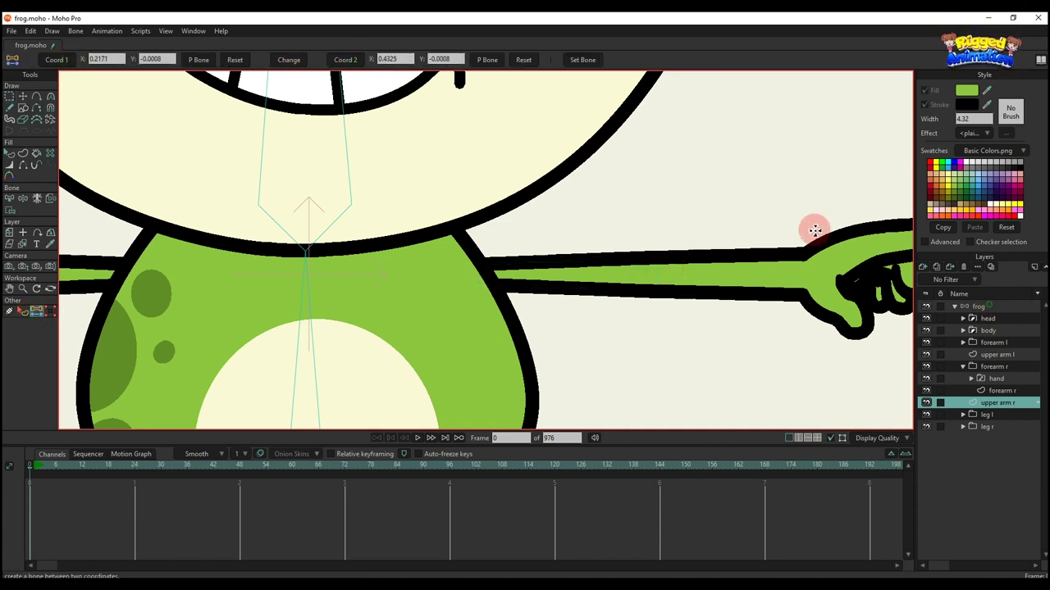
left_click(599, 64)
Create a bone along forearm r between its elbow and wrist centre points, from X 0.4325 to X 0.6387 at Y -0.0008.
right_click(719, 262, "alt")
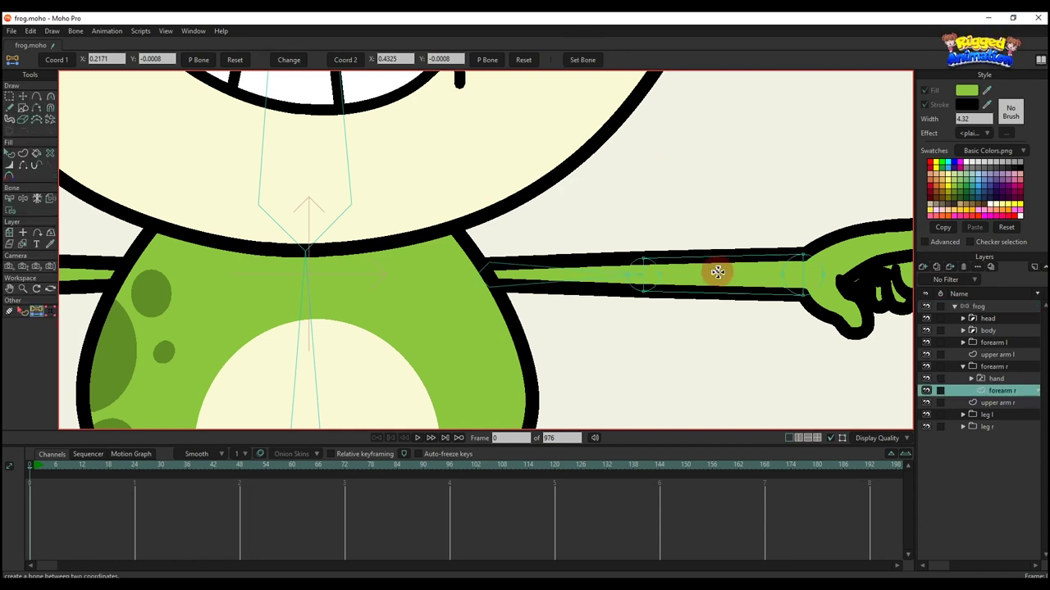
left_click_drag(717, 274, 621, 251)
key("g")
left_click(620, 255)
left_click(434, 61)
scroll(592, 242, "up", 1)
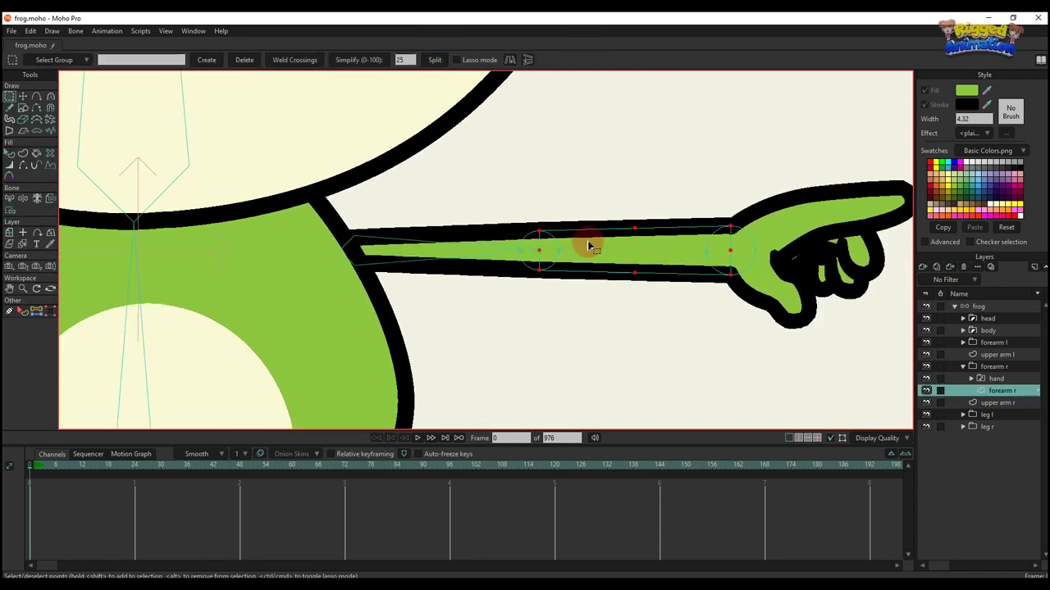
left_click_drag(520, 239, 552, 261)
left_click(36, 313)
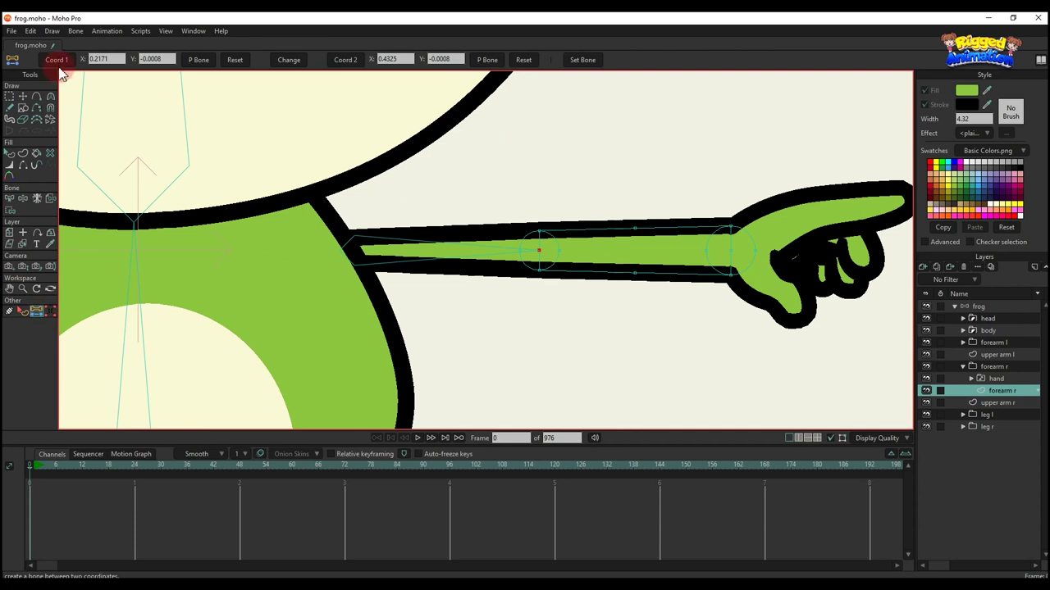
left_click(729, 250)
left_click(346, 60)
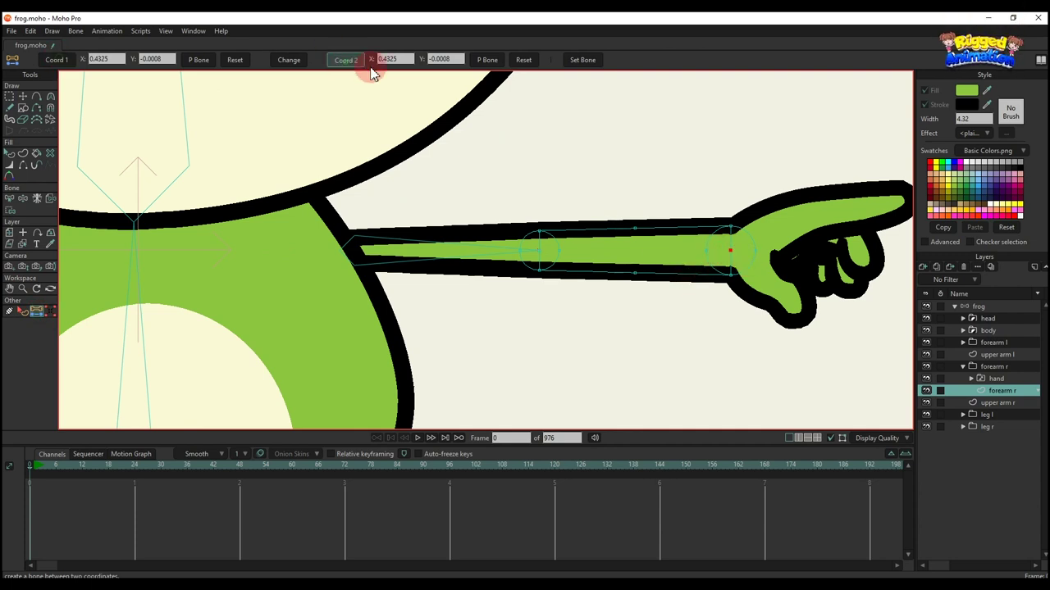
left_click(982, 306)
left_click(593, 91)
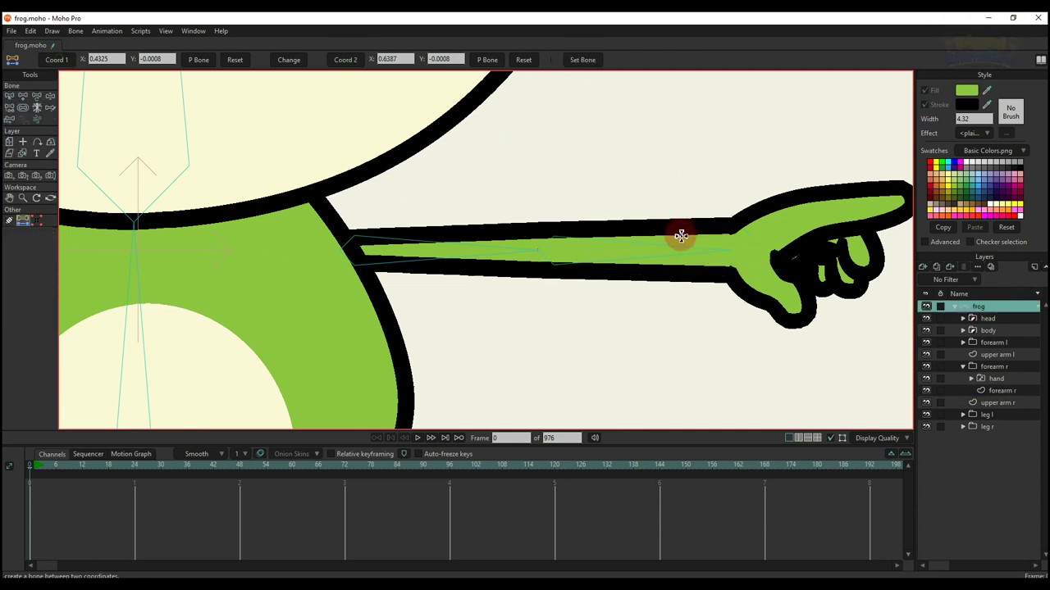
Add a hand bone running from the wrist end of the r forearm bone into the fingers.
key("b")
key("a")
left_click_drag(693, 253, 438, 331)
key("s")
left_click_drag(549, 294, 595, 296)
Parent the r forearm bone to the upper arm bone so the arm bones form one chain.
key("p")
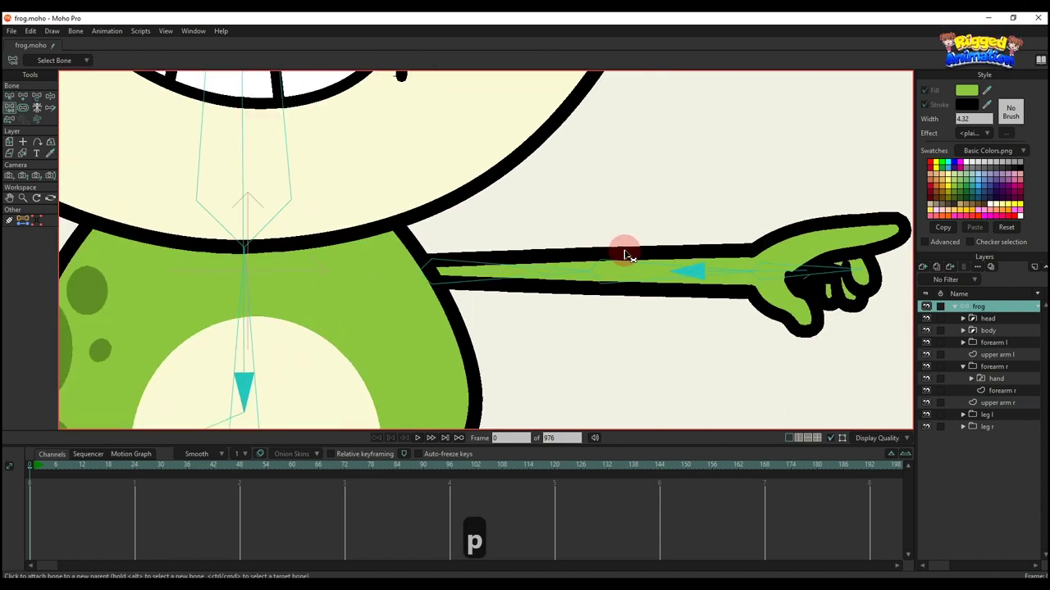
key("b")
key("p")
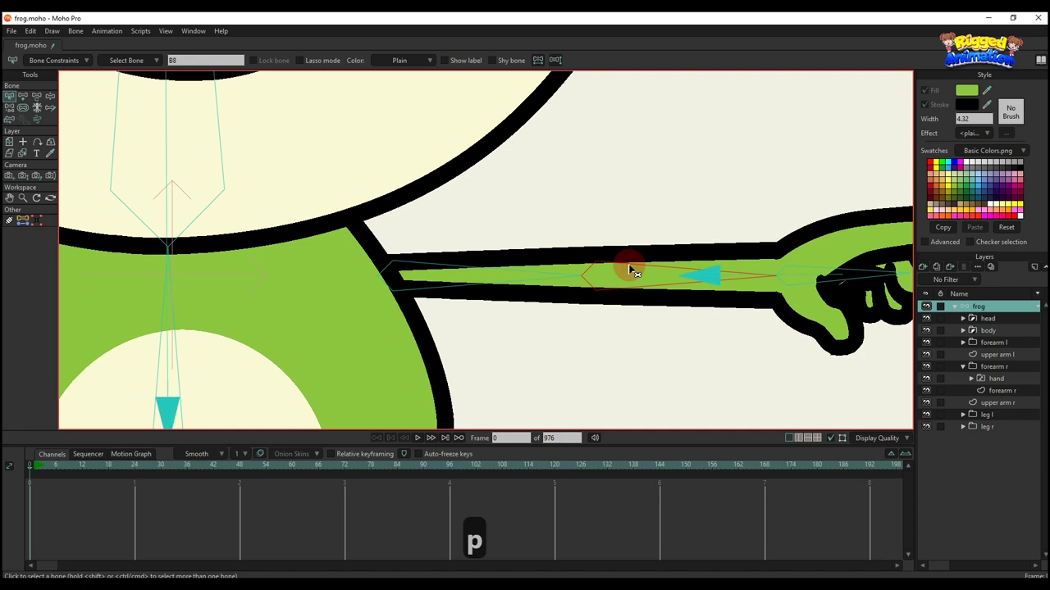
scroll(515, 274, "down", 3)
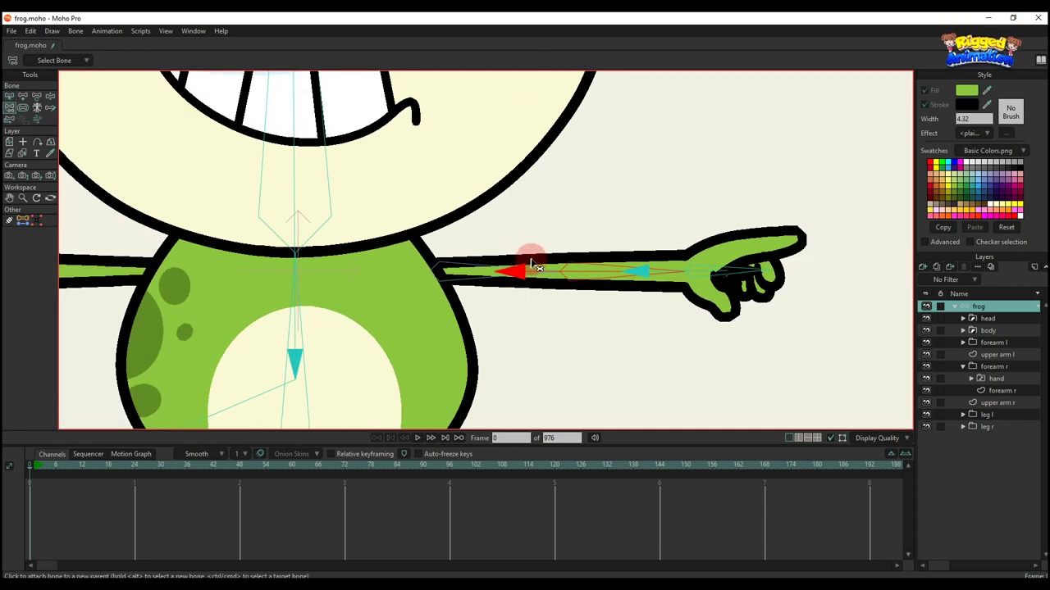
key("b")
key("p")
scroll(631, 220, "up", 2)
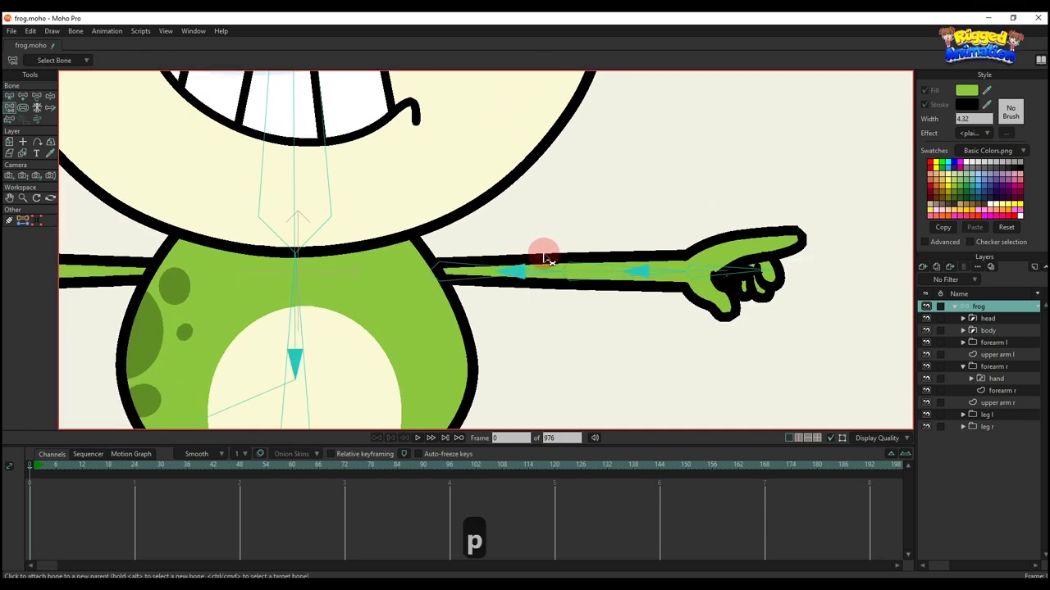
Duplicate the upper arm, forearm and hand bones of the r arm.
left_click(684, 269)
key("b")
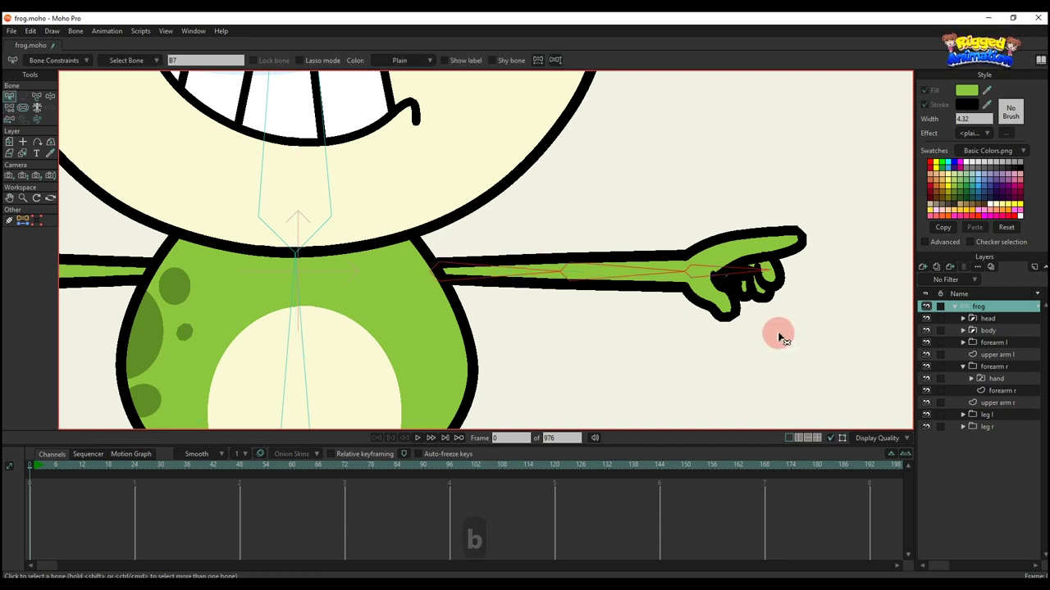
key("ctrl+c")
key("ctrl+v")
Mirror the duplicated bones onto the opposite arm by setting the upper arm bone's X position to -0.2171 and flipping it horizontally.
key("b")
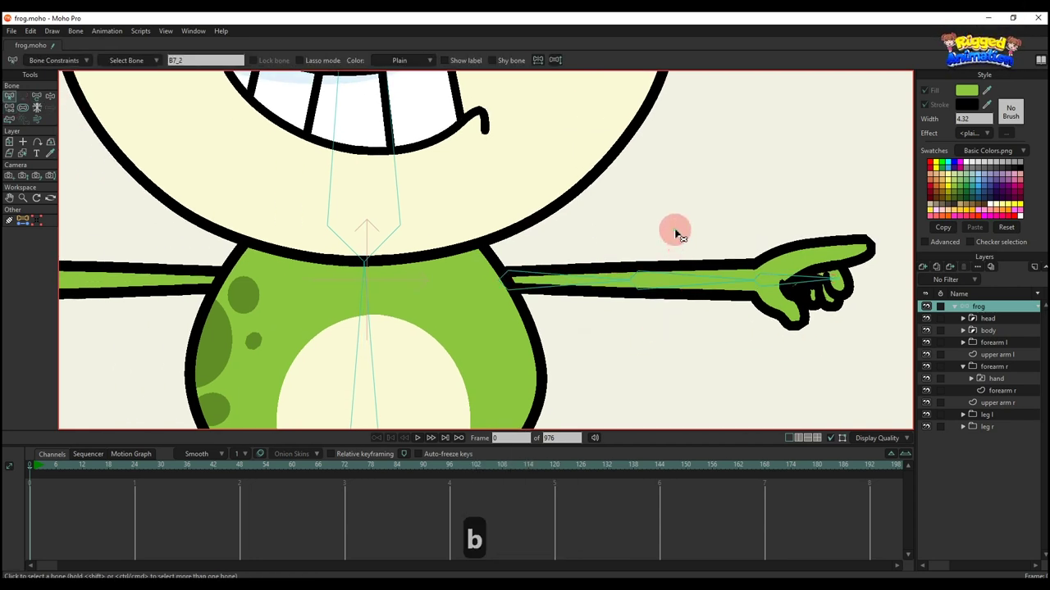
key("t")
left_click(546, 277)
left_click(134, 59)
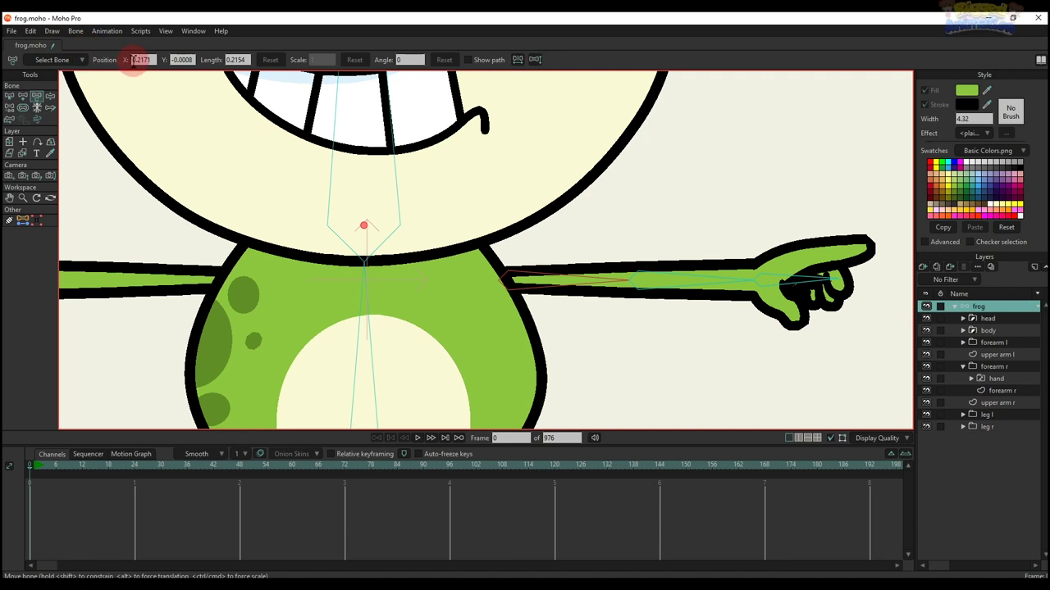
type("-")
key("Return")
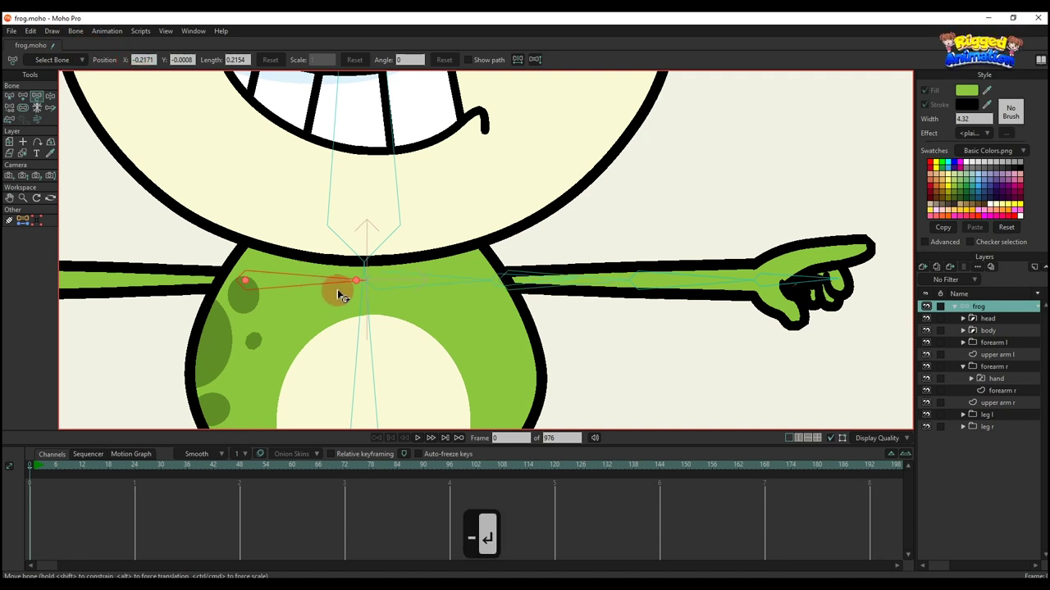
left_click(518, 61)
left_click_drag(233, 276, 473, 274)
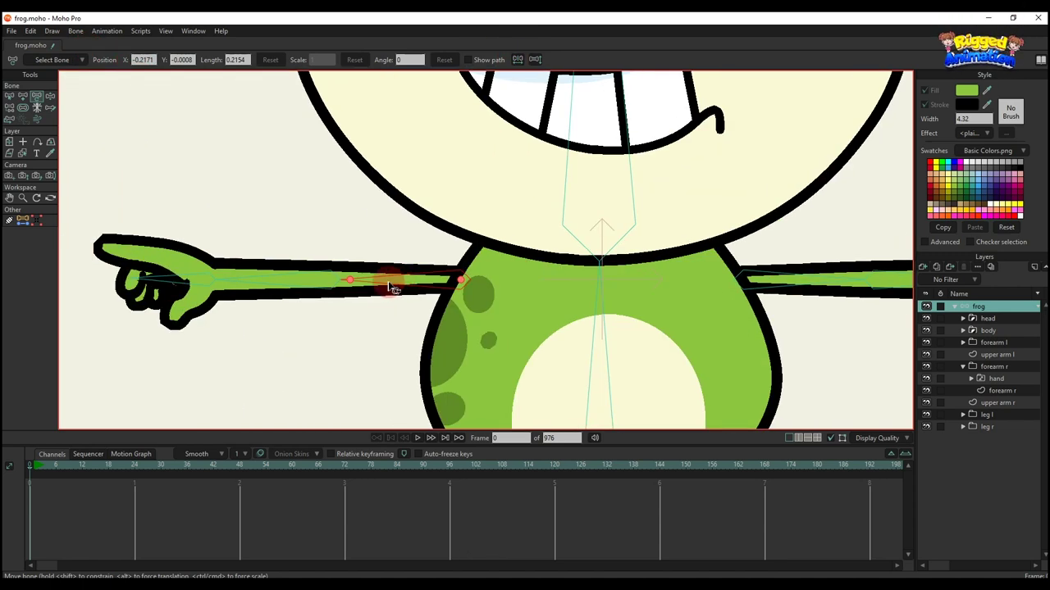
Split the hip-end and knee-end segments of leg r's thigh shape to add midpoints for placing a bone.
scroll(348, 277, "down", 5)
left_click_drag(477, 336, 458, 300)
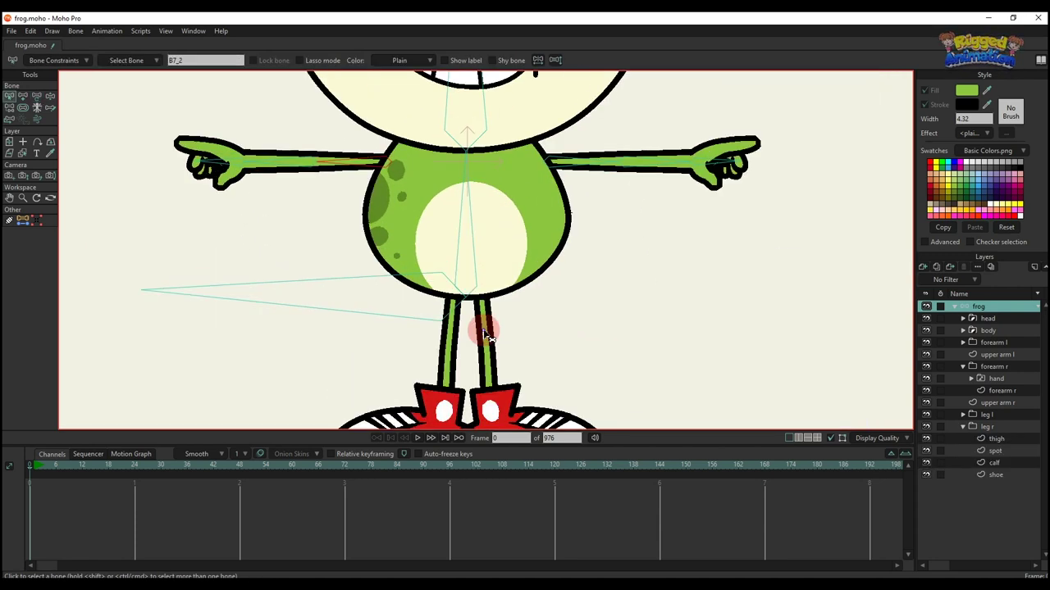
right_click(484, 330, "alt")
scroll(485, 327, "up", 3)
key("g")
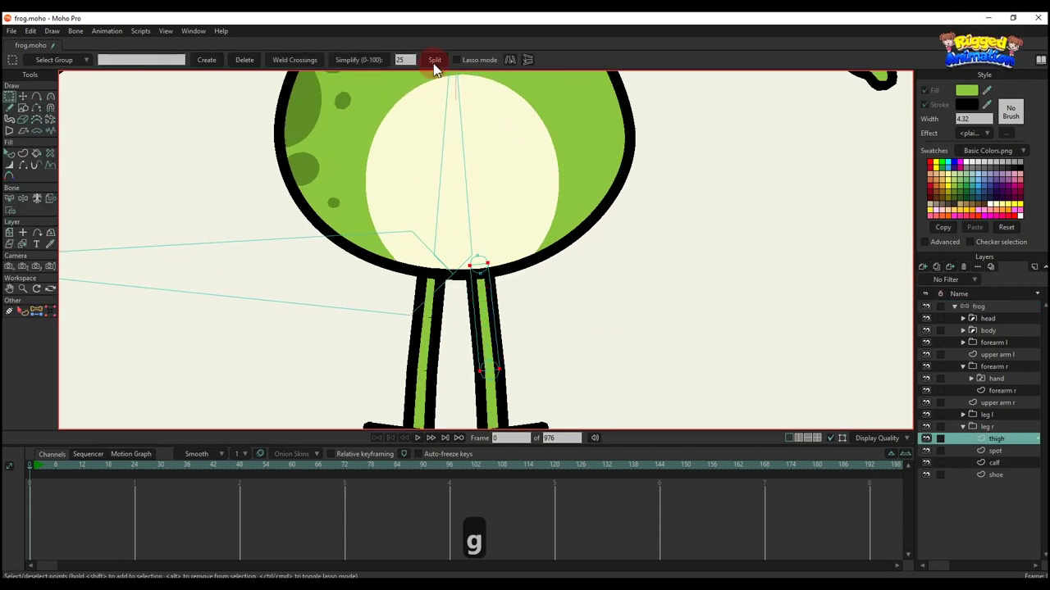
left_click(436, 65)
scroll(499, 315, "up", 2)
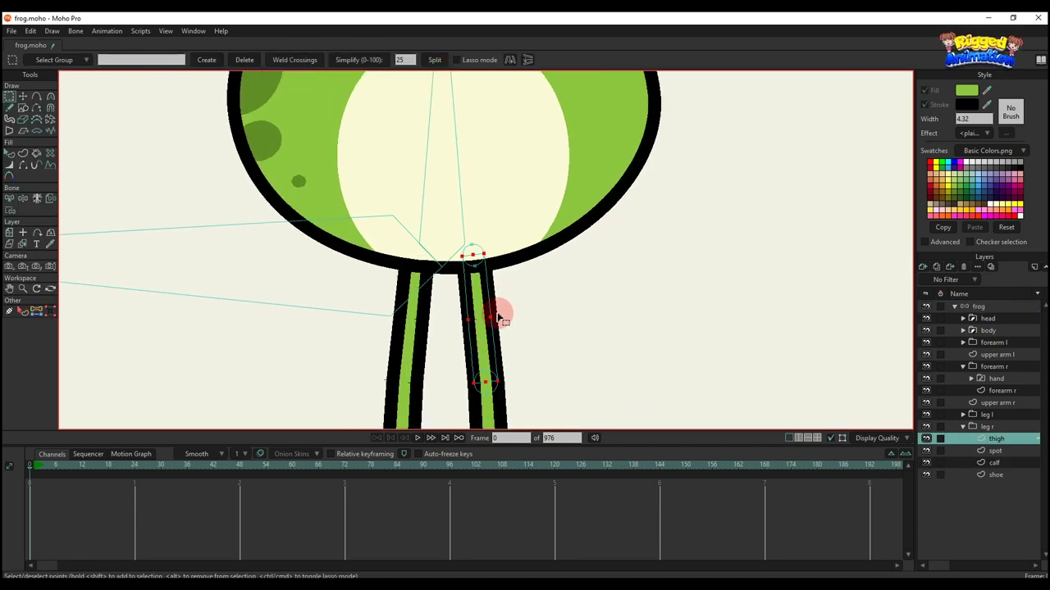
Create a thigh bone for leg r on the frog bone layer, from the hip midpoint to the knee midpoint.
left_click(473, 255)
left_click(42, 234)
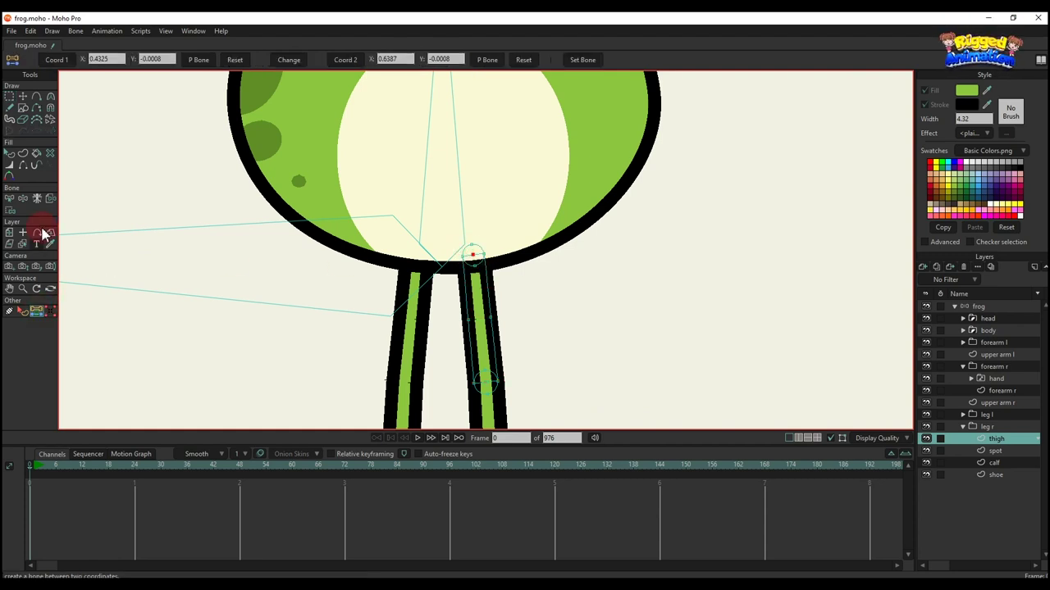
left_click(55, 63)
left_click(485, 382)
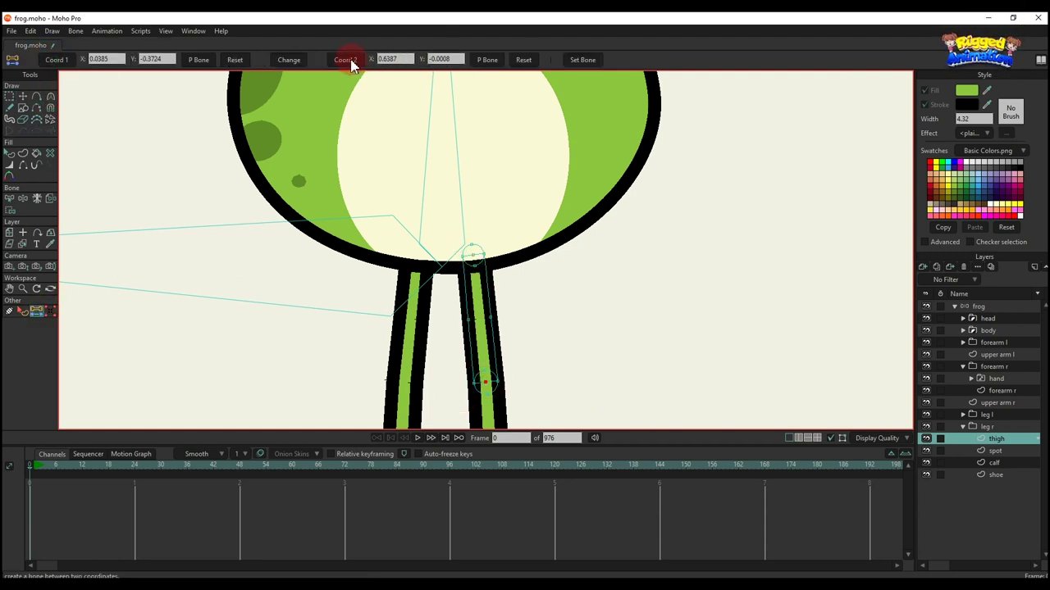
left_click(974, 308)
left_click(592, 61)
Split the knee-end segment of leg r's calf shape and store its midpoint as the first bone coordinate.
scroll(558, 303, "down", 2)
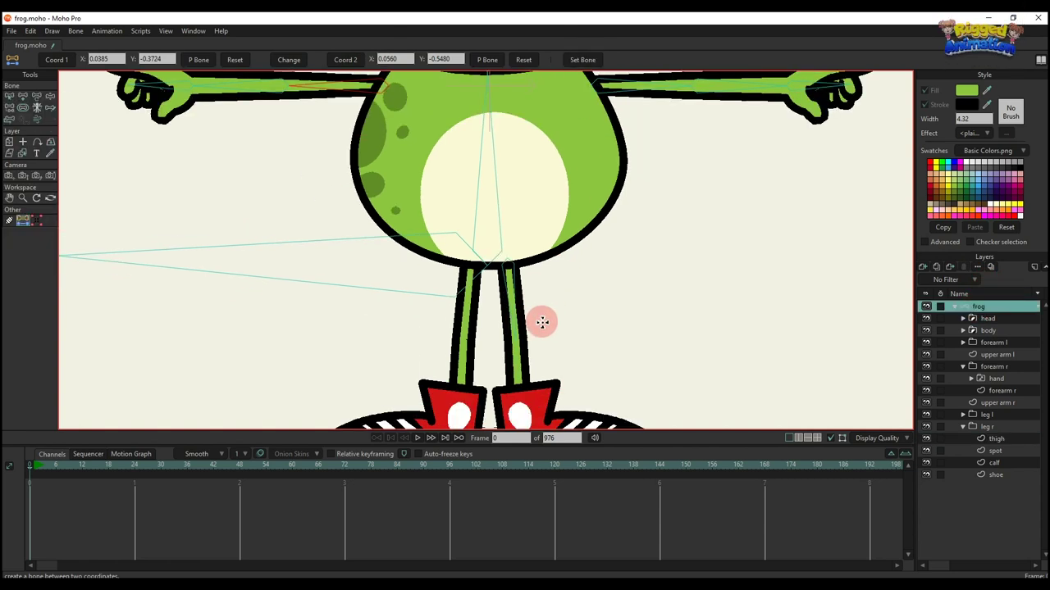
left_click_drag(542, 323, 513, 286)
scroll(513, 287, "up", 3)
key("BackSpace")
left_click(503, 319, "shift")
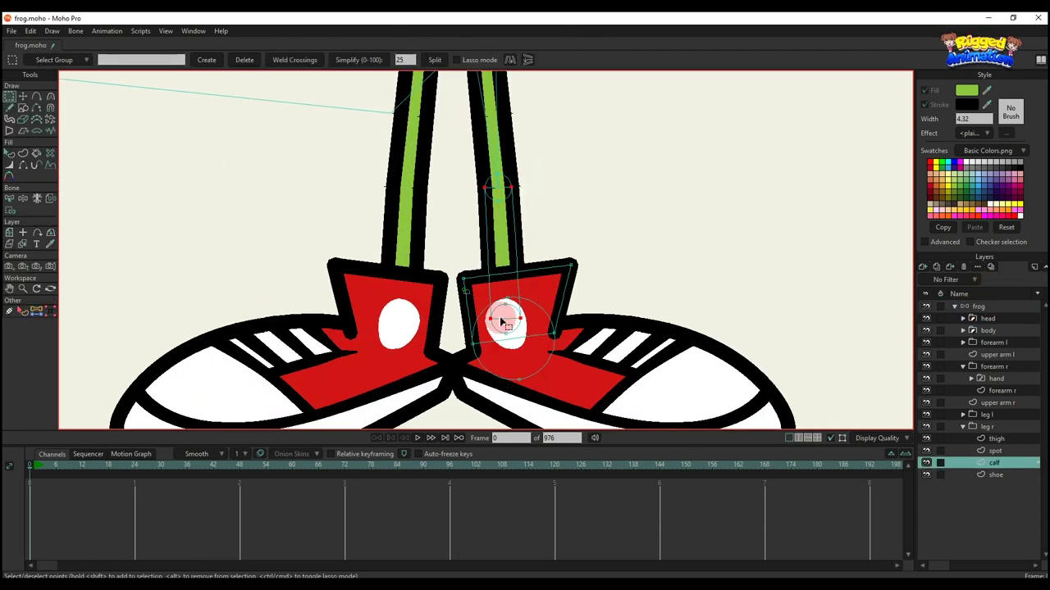
scroll(492, 179, "up", 1)
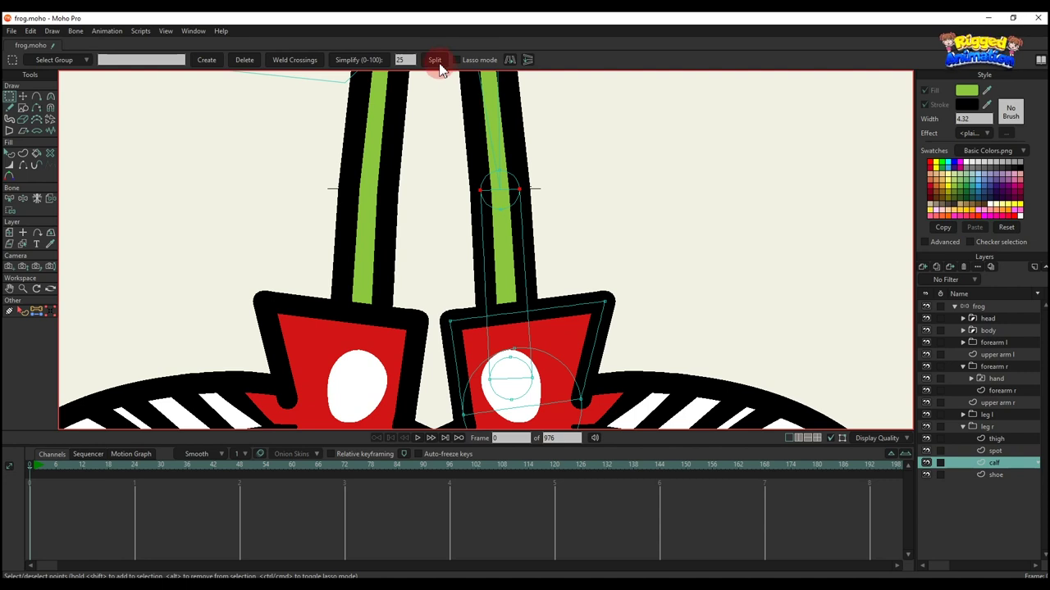
left_click(36, 310)
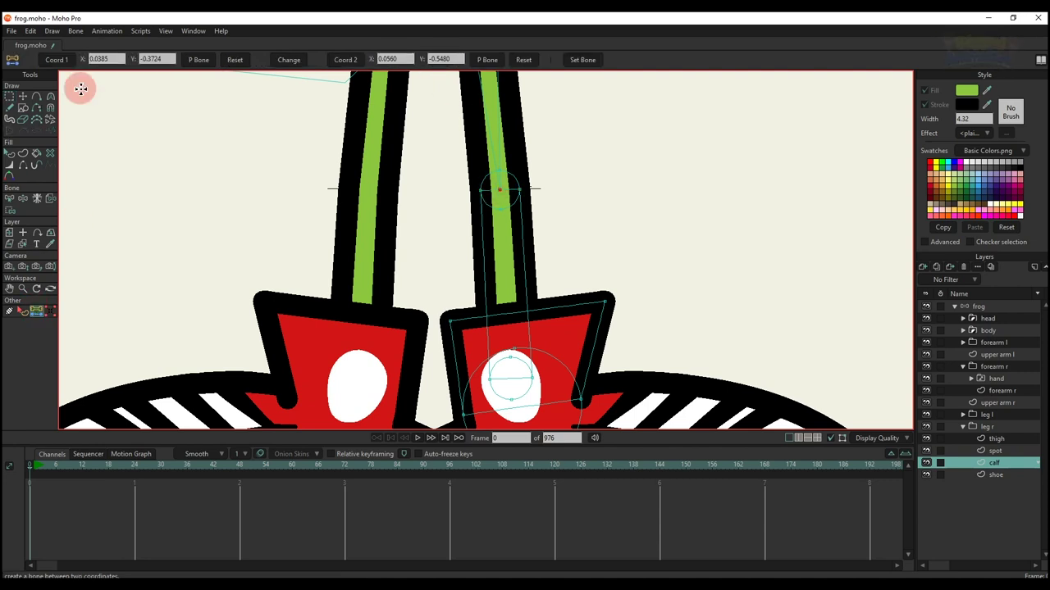
left_click(67, 61)
Add a midpoint at the ankle end of leg r's calf shape and create the calf bone from the knee to that point.
left_click_drag(545, 333, 525, 254)
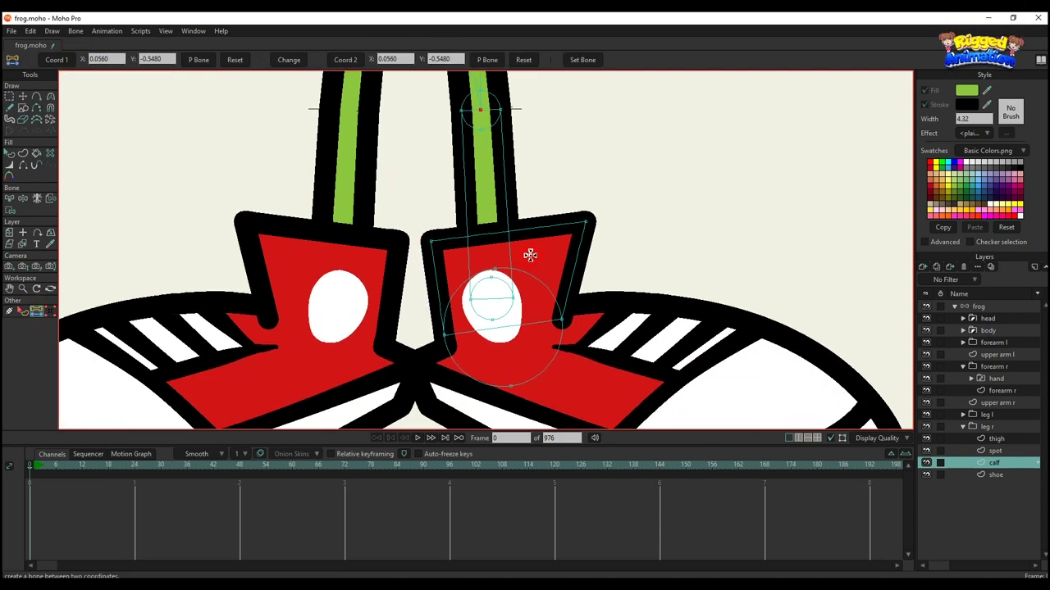
key("g")
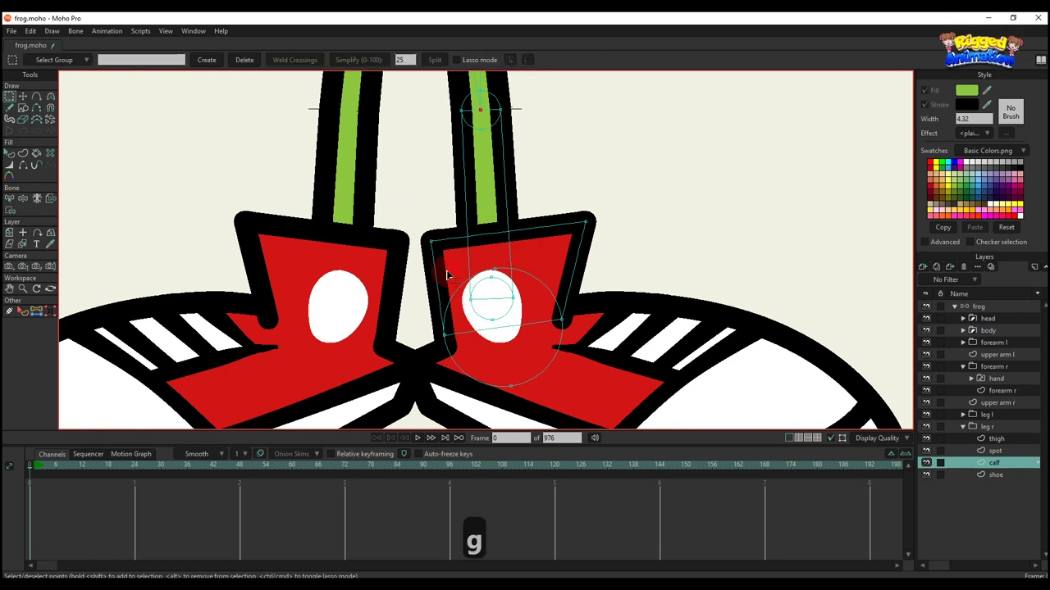
left_click_drag(575, 197, 641, 276)
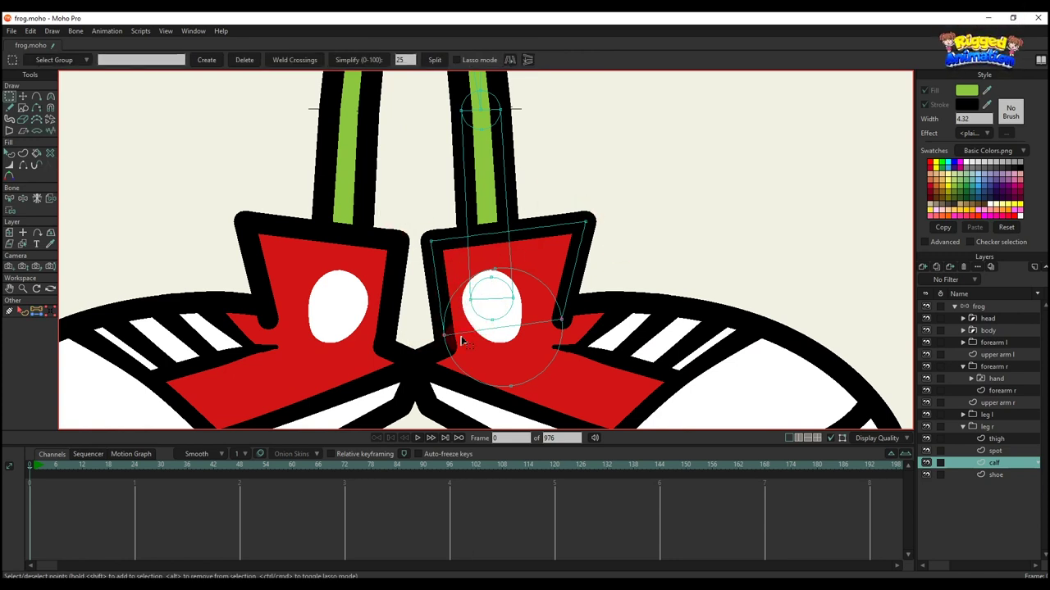
left_click(435, 60)
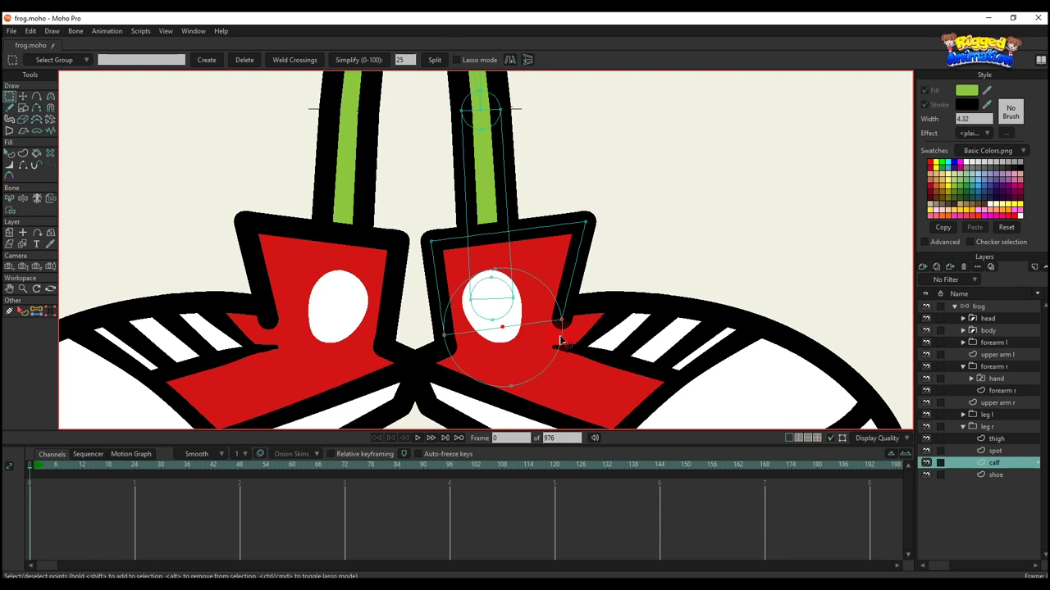
left_click(37, 312)
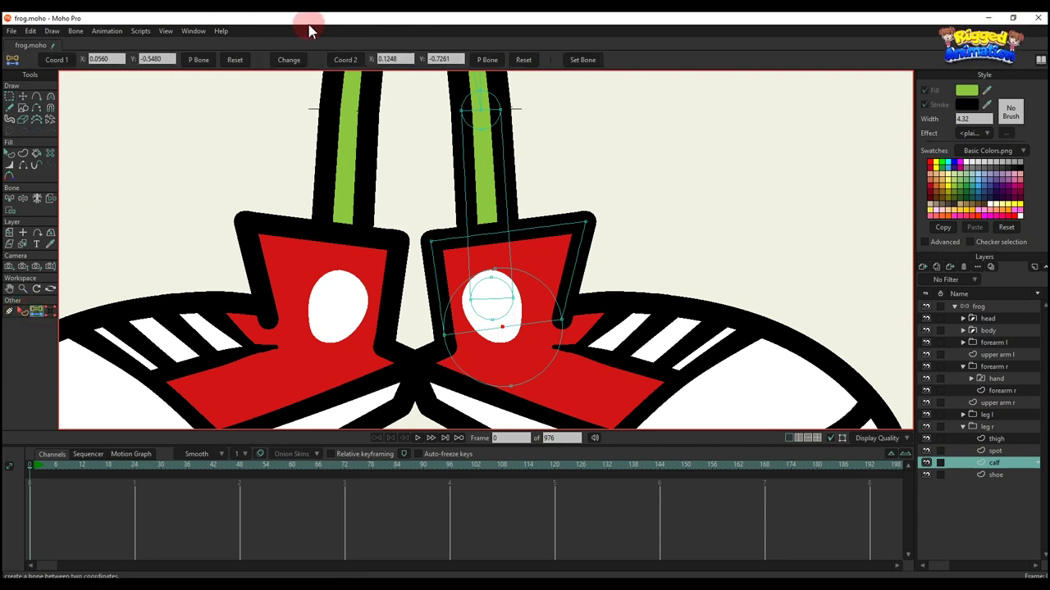
left_click(976, 307)
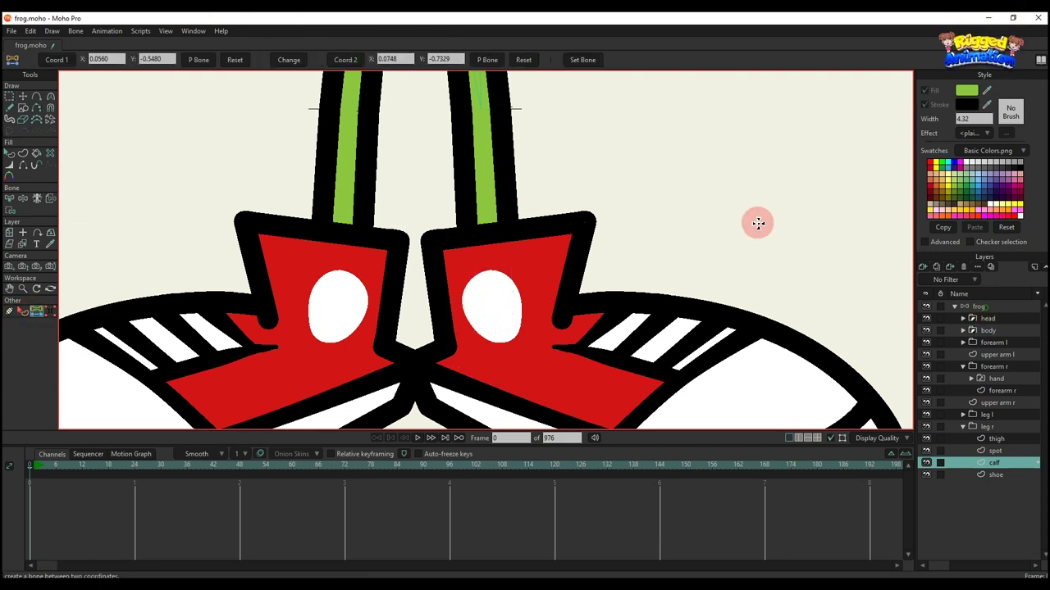
left_click(582, 60)
Add two connected foot bones in the r shoe, one from the ankle to the ball of the foot and one to the toe.
scroll(534, 244, "down", 2)
left_click_drag(534, 243, 504, 190)
key("b")
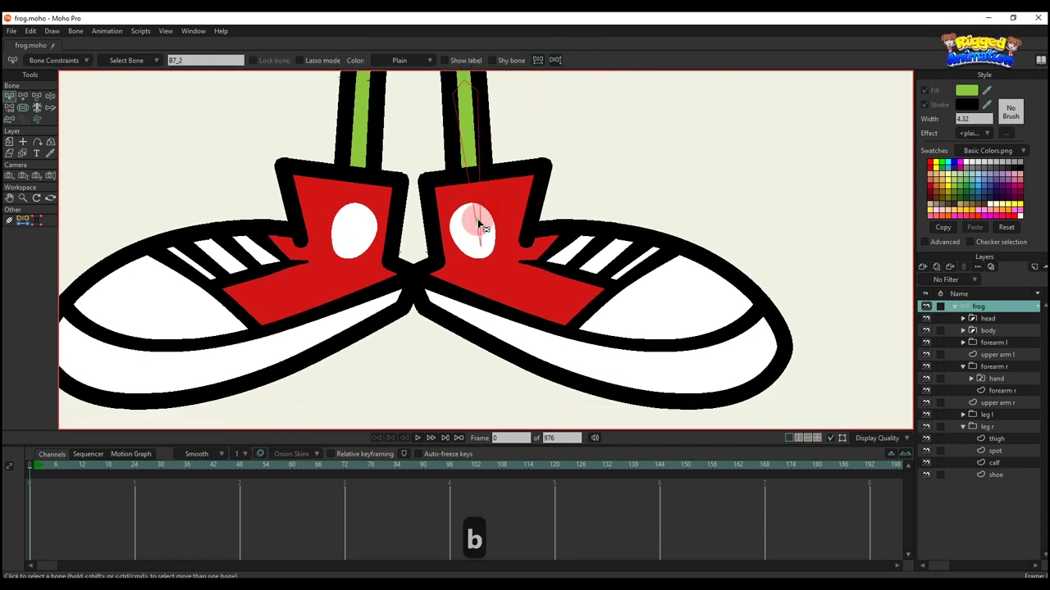
key("a")
mouse_move(484, 246)
left_mouse_down()
mouse_move(595, 297)
mouse_move(759, 339)
left_mouse_up()
scroll(628, 321, "down", 3)
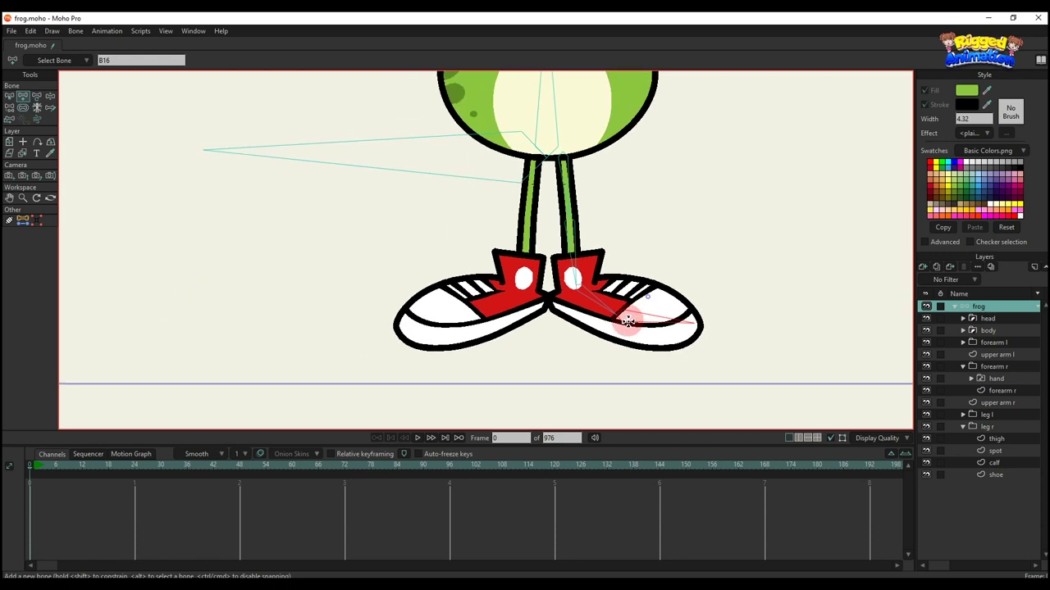
Check the parenting of the r foot bones and parent the r calf bone to the thigh bone.
scroll(599, 305, "up", 3)
key("p")
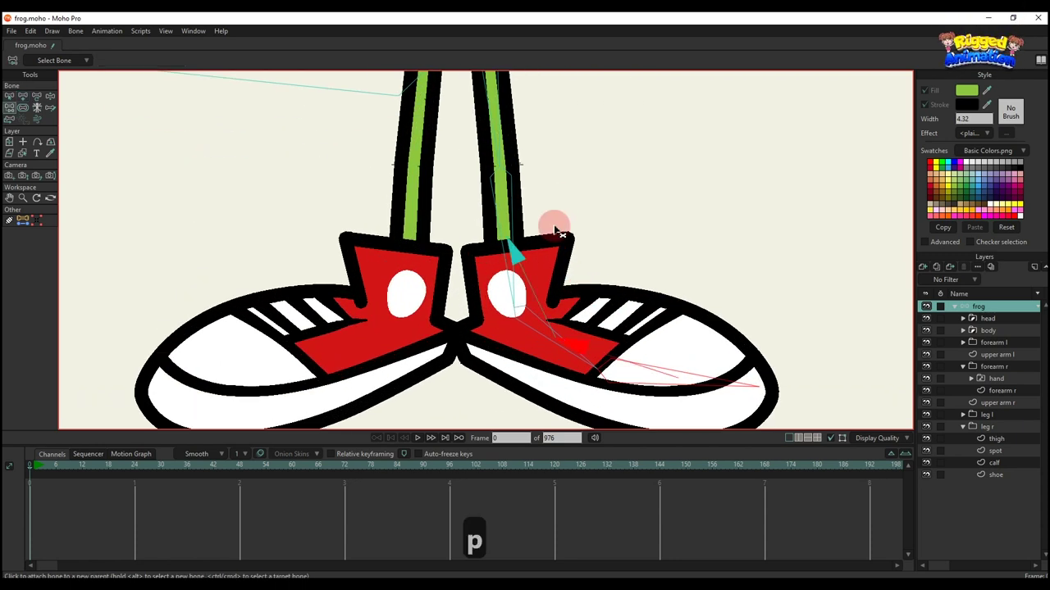
scroll(583, 304, "up", 2)
left_click_drag(506, 247, 512, 284)
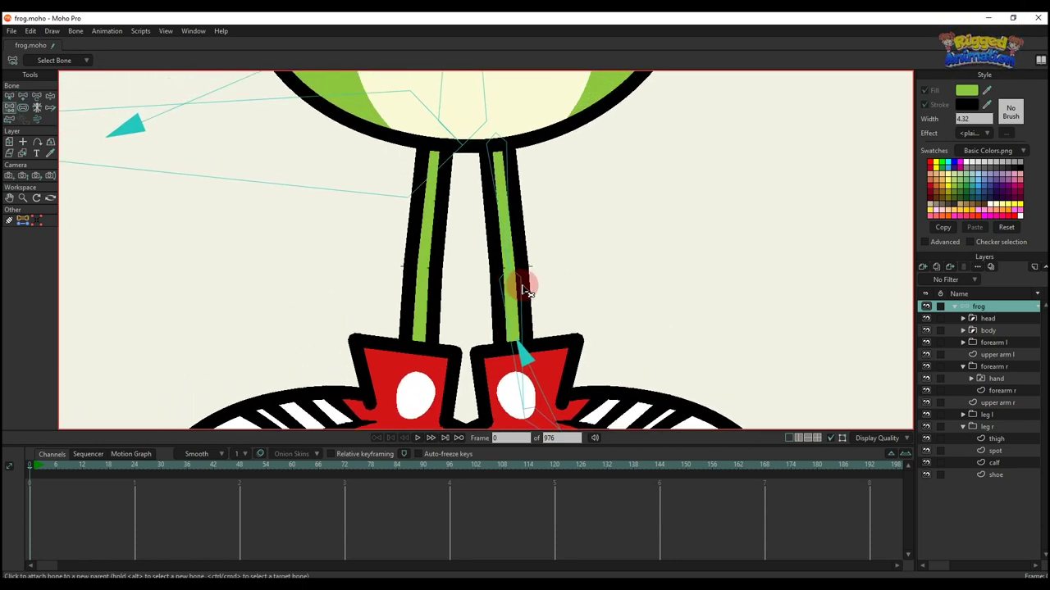
key("b")
scroll(515, 298, "down", 1)
left_click(508, 270)
key("p")
scroll(512, 275, "down", 2)
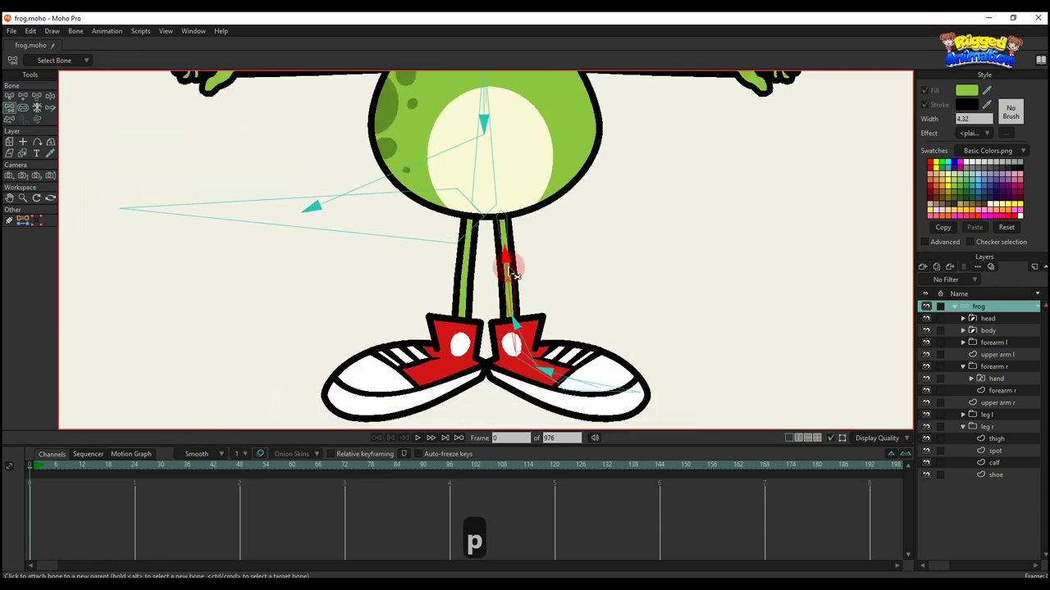
Duplicate the thigh, calf and foot bones of the r leg.
scroll(539, 271, "down", 1)
key("b")
left_click_drag(490, 229, 725, 445)
scroll(496, 304, "up", 2)
key("ctrl+c")
key("ctrl+v")
scroll(590, 250, "down", 2)
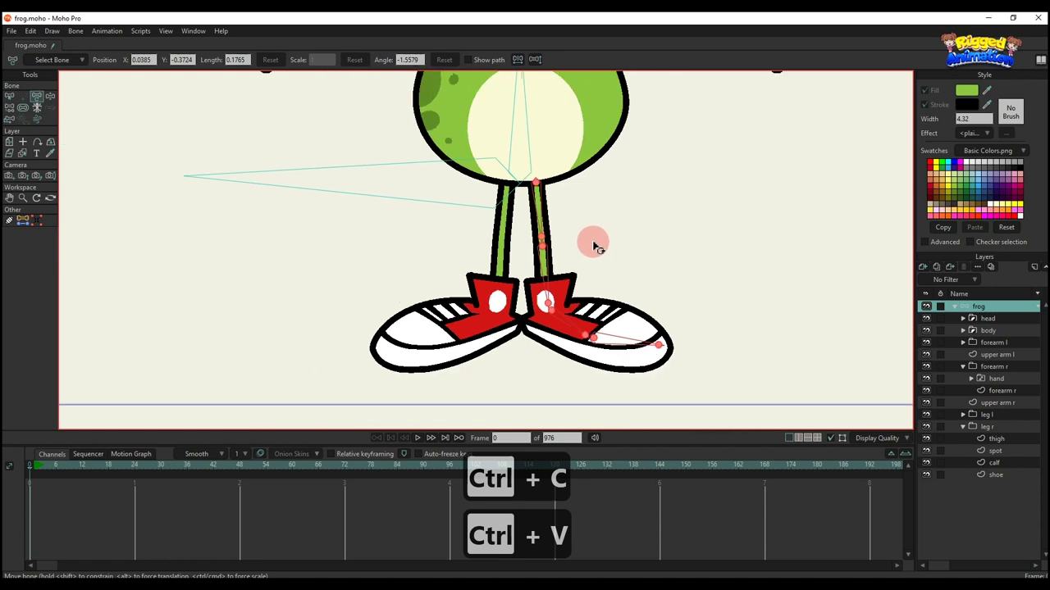
Mirror the duplicated leg bones onto the opposite leg by setting the thigh bone's X position to -0.0385, its angle to 84.3003 and flipping it horizontally.
key("b")
key("t")
left_click(539, 202)
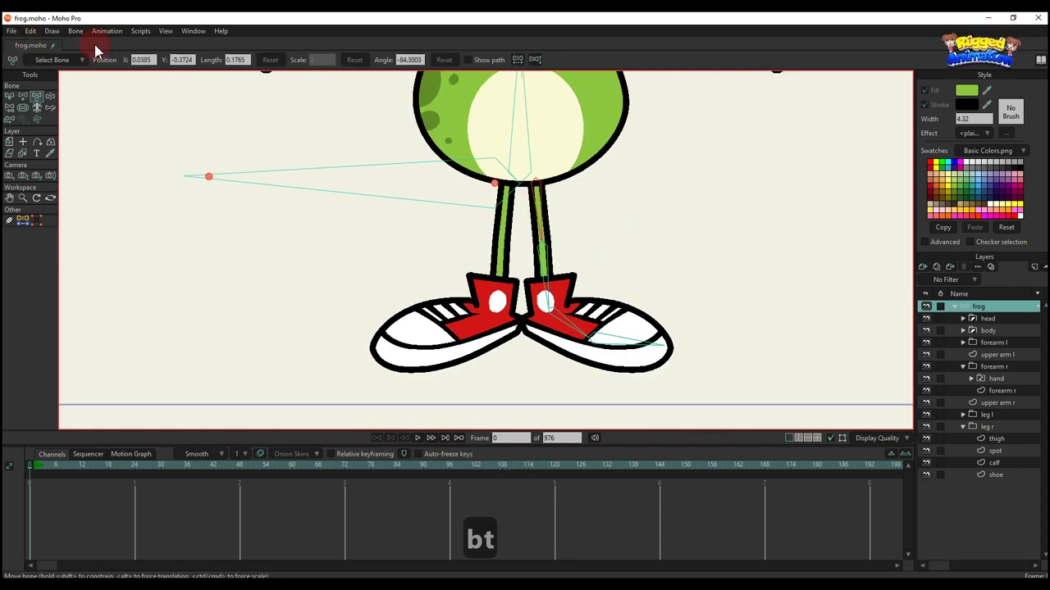
left_click(137, 60)
type("-")
key("Return")
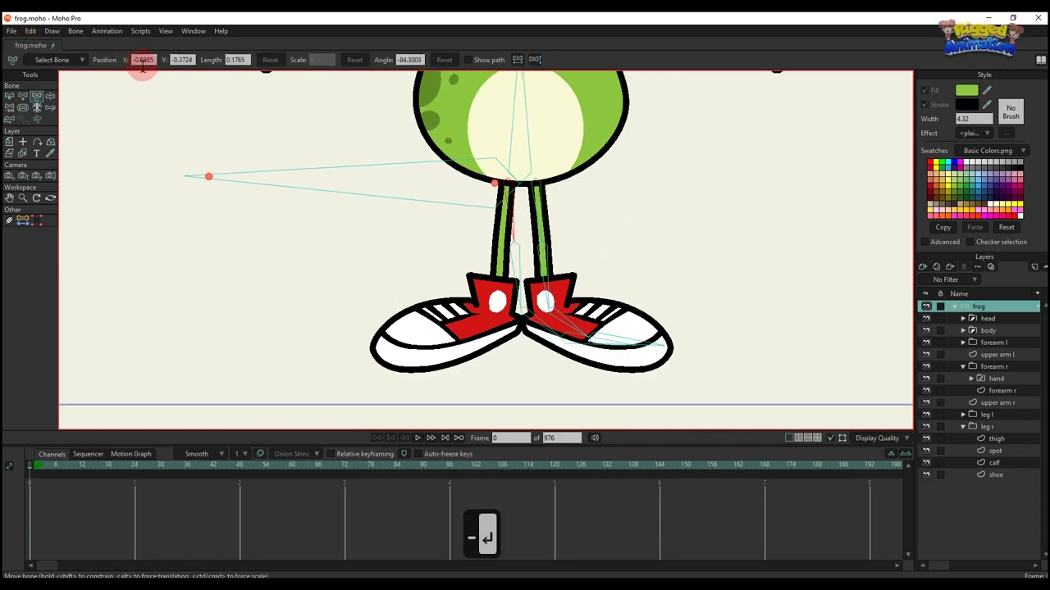
left_click(402, 60)
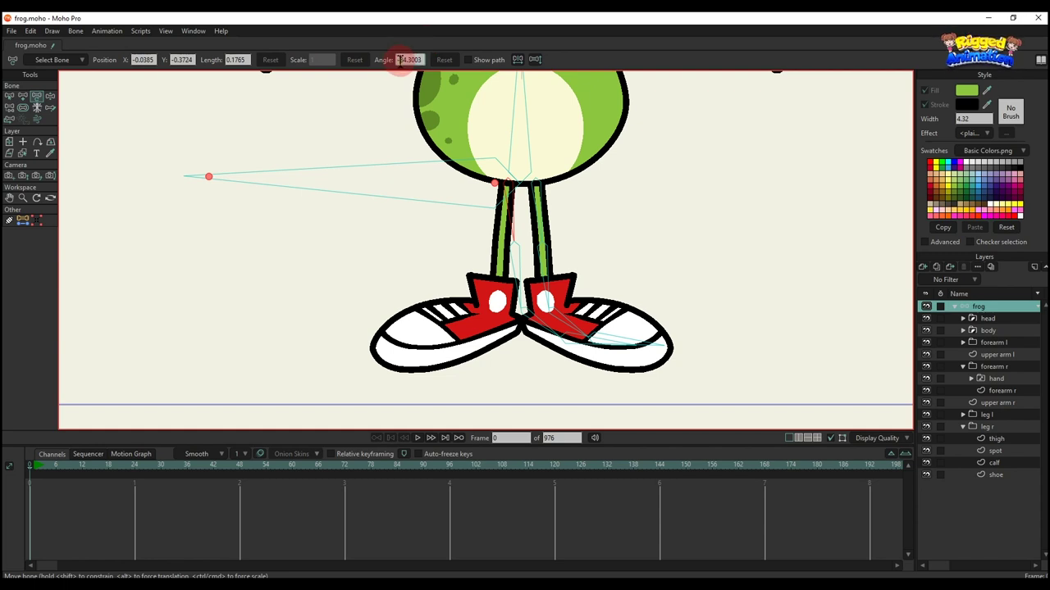
key("BackSpace")
key("Return")
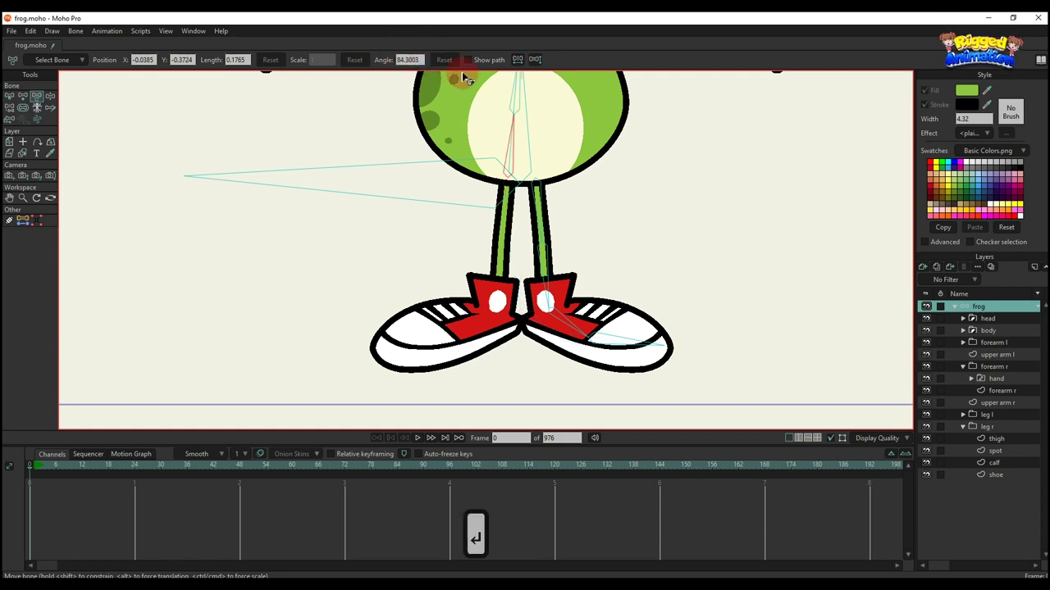
left_click(518, 61)
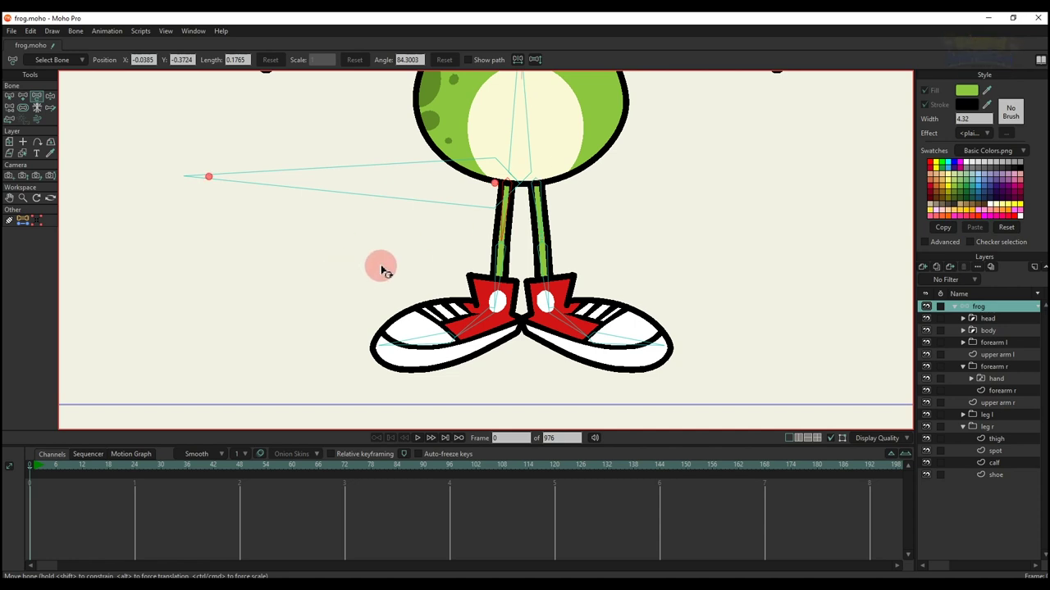
Add a small vertical bone just above the l thigh bone and set its bone strength to 0.
left_click_drag(561, 250, 503, 268)
scroll(490, 268, "up", 1)
scroll(484, 218, "up", 1)
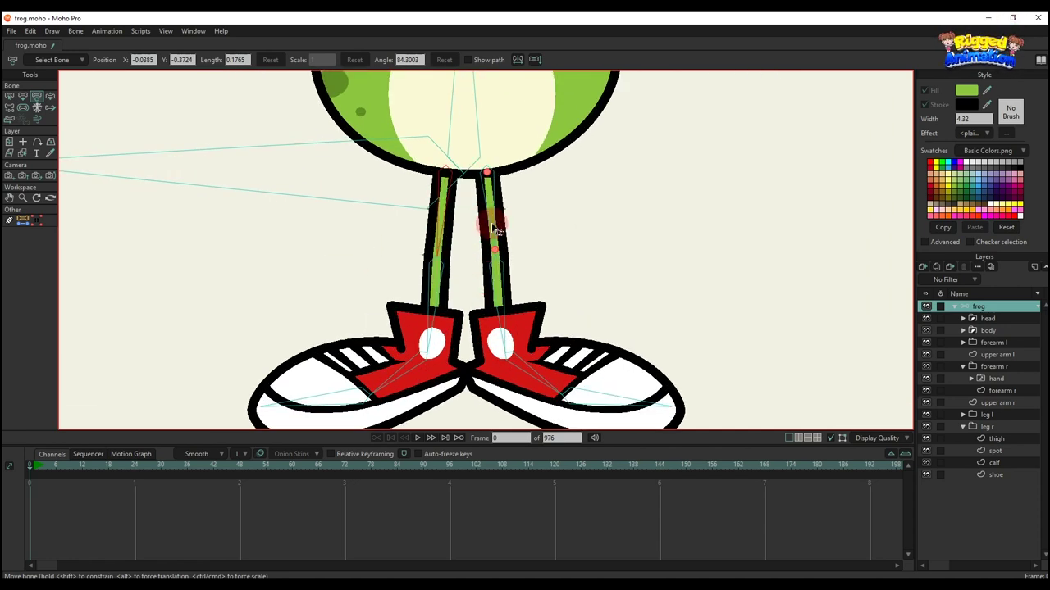
scroll(341, 289, "down", 1)
left_click_drag(530, 287, 561, 297)
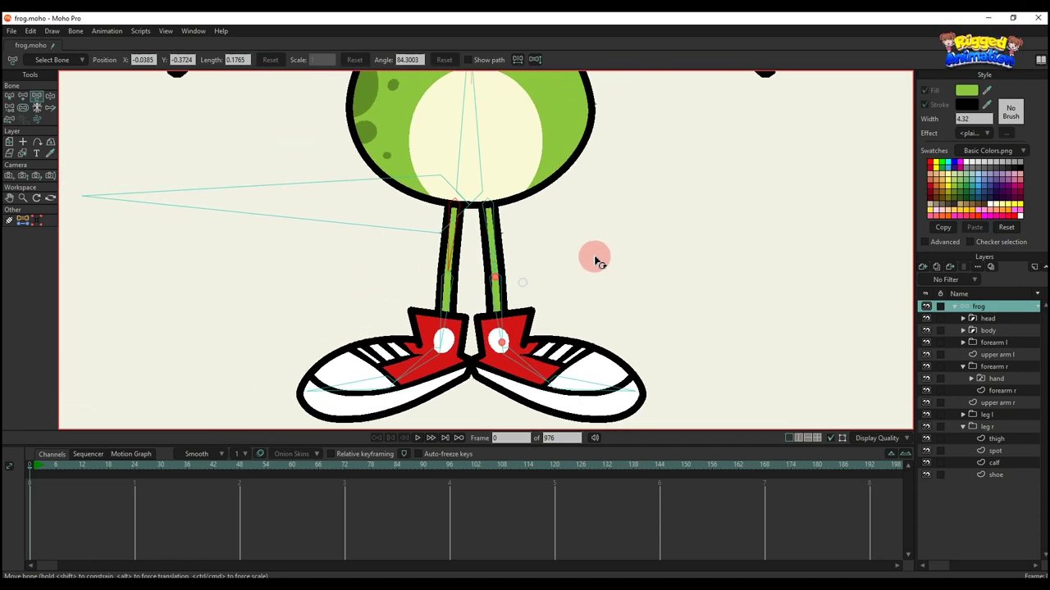
key("b")
left_click(605, 249)
scroll(462, 183, "up", 2)
key("a")
left_click_drag(461, 184, 80, 338)
scroll(479, 238, "up", 1)
key("s")
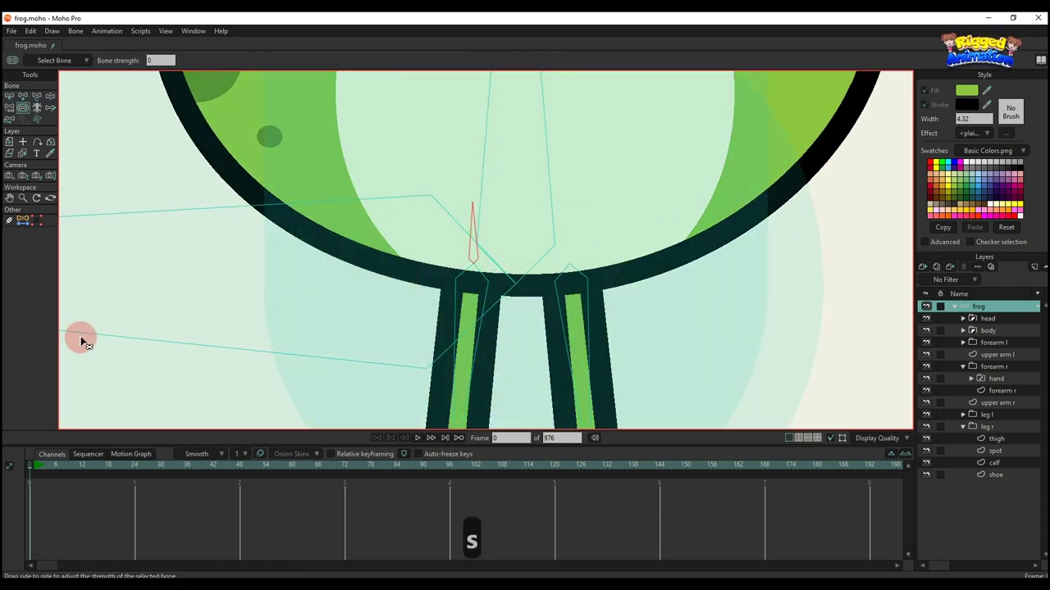
scroll(411, 277, "down", 2)
Add a matching small vertical bone just above the r thigh bone and adjust its bone strength.
key("b")
scroll(509, 263, "up", 1)
key("a")
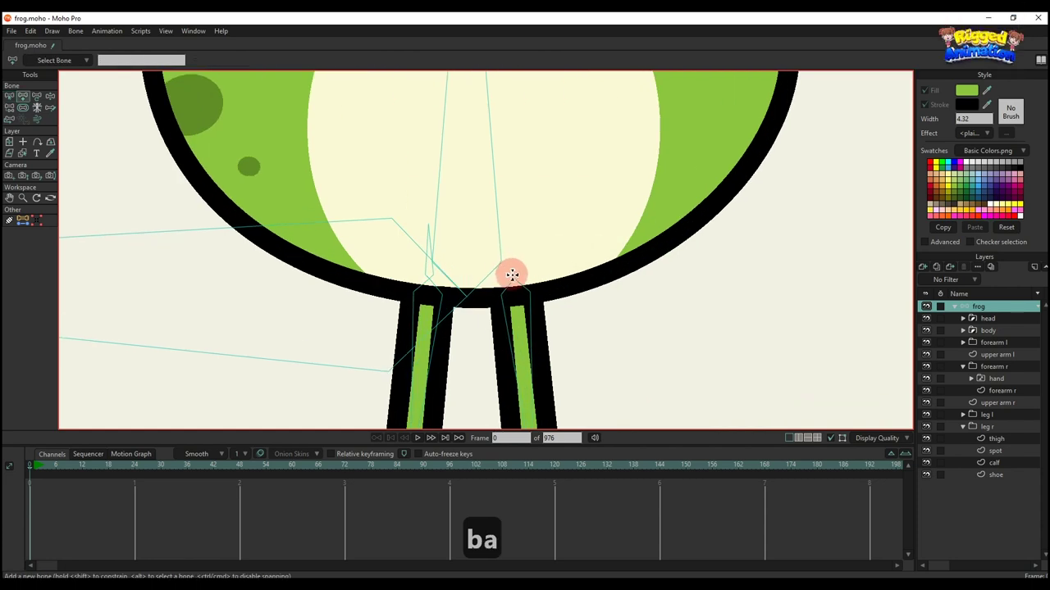
left_click_drag(512, 277, 513, 226)
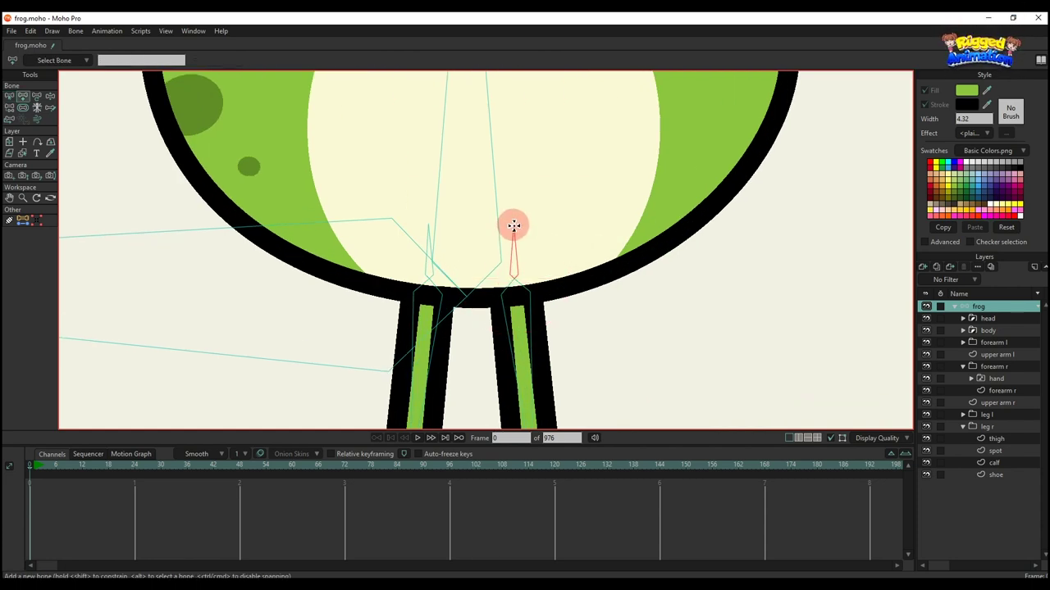
key("s")
Select both small hip bones and parent them to the body bone.
key("b")
left_click(427, 276)
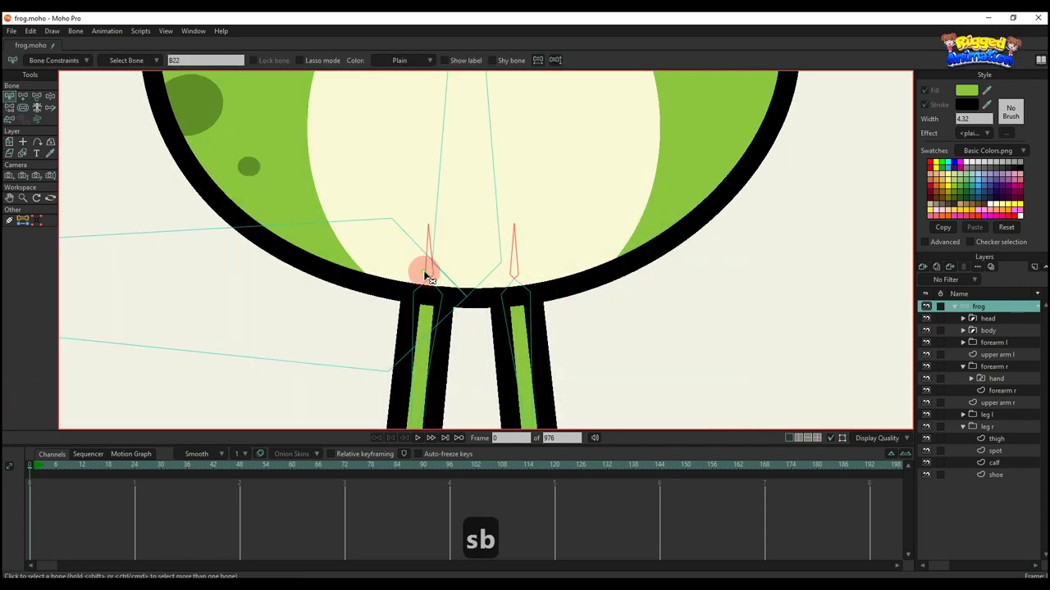
key("p")
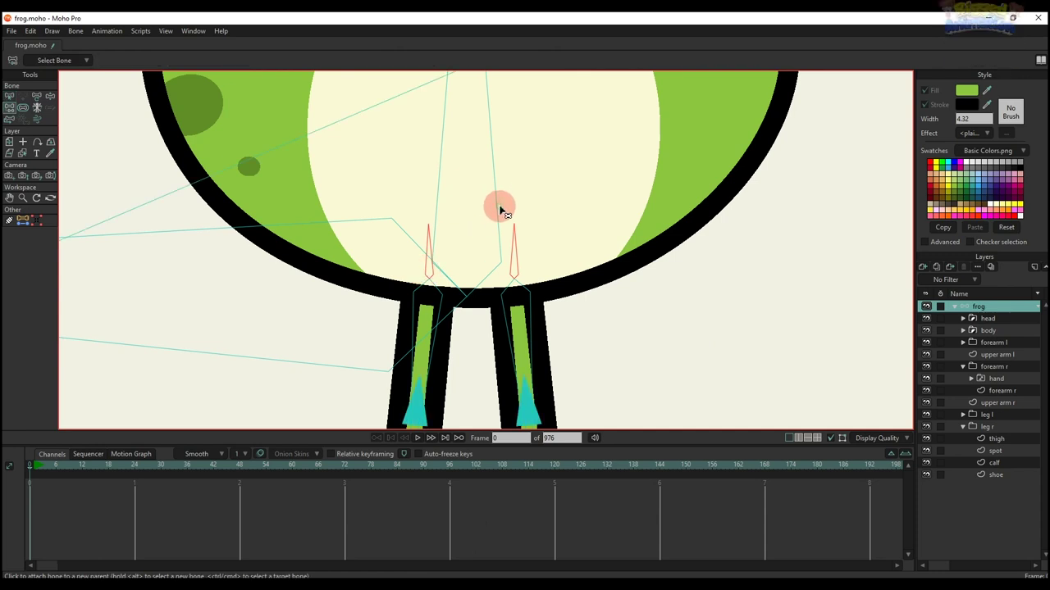
left_click(498, 209)
scroll(495, 210, "down", 1)
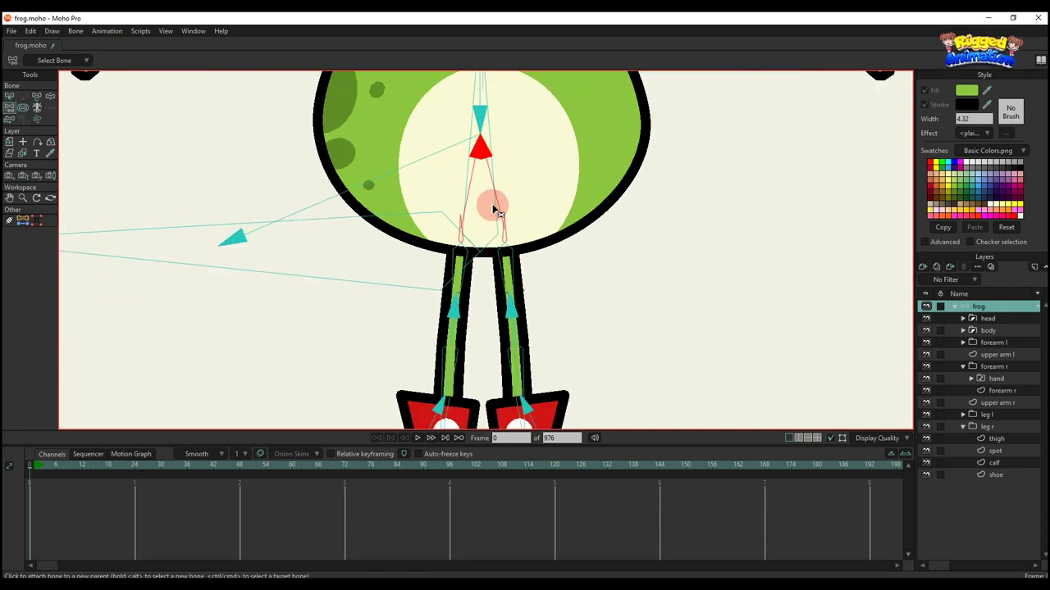
Adjust the inverse kinematics setting in the bone constraints of the two selected small hip bones.
left_click(9, 96)
left_click(61, 62)
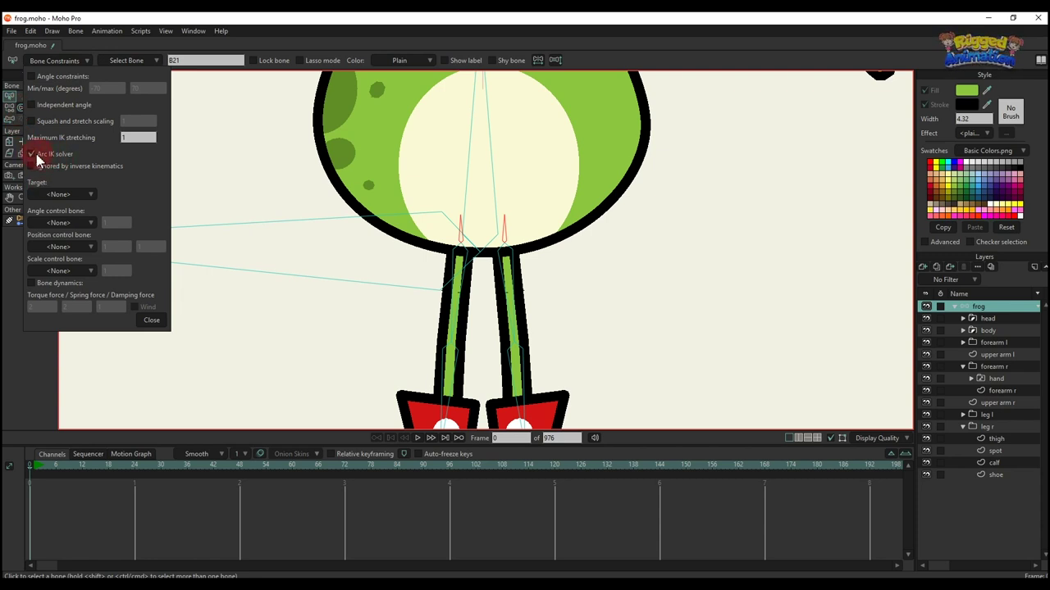
left_click(151, 321)
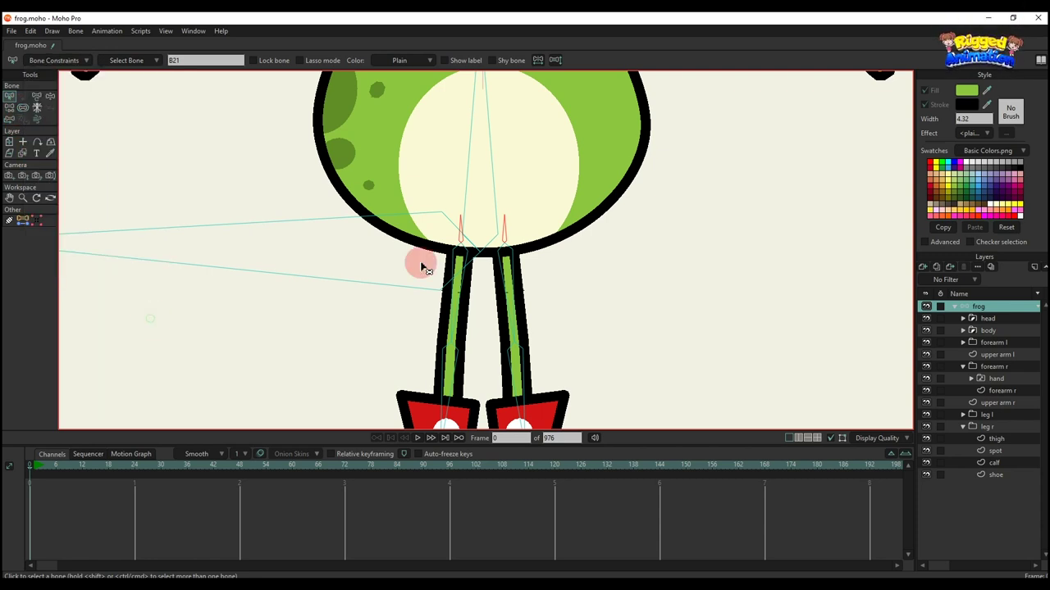
Parent the l thigh bone to the small hip bone directly above it.
scroll(483, 238, "down", 6)
left_click_drag(482, 249, 479, 219)
scroll(478, 219, "up", 5)
key("b")
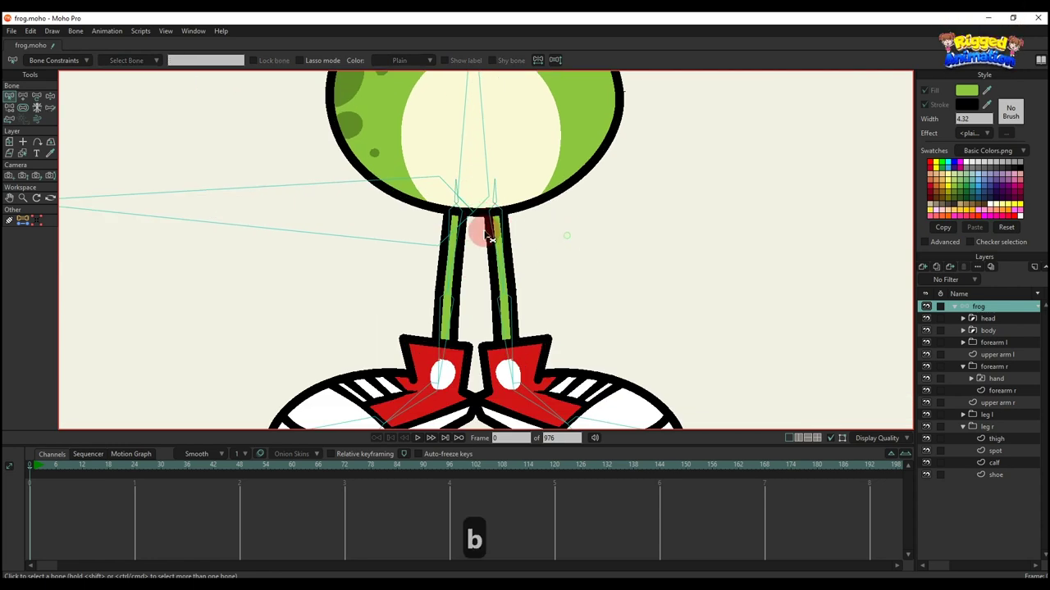
scroll(465, 242, "up", 1)
key("p")
scroll(451, 209, "up", 1)
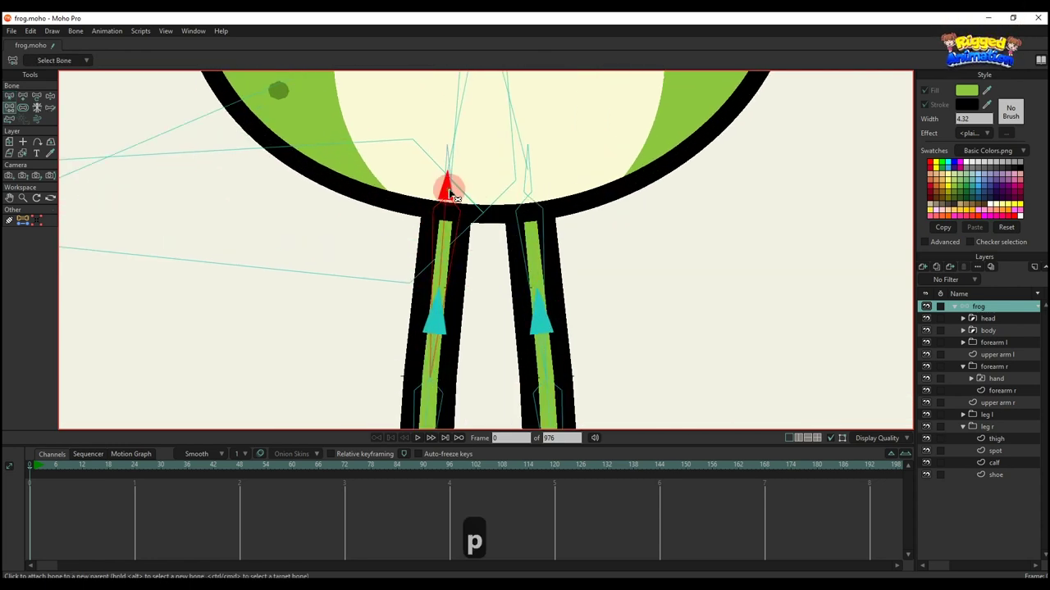
Parent the r thigh bone to the small hip bone directly above it and clear the bone selection.
left_click_drag(567, 248, 534, 251)
key("b")
left_click(514, 246)
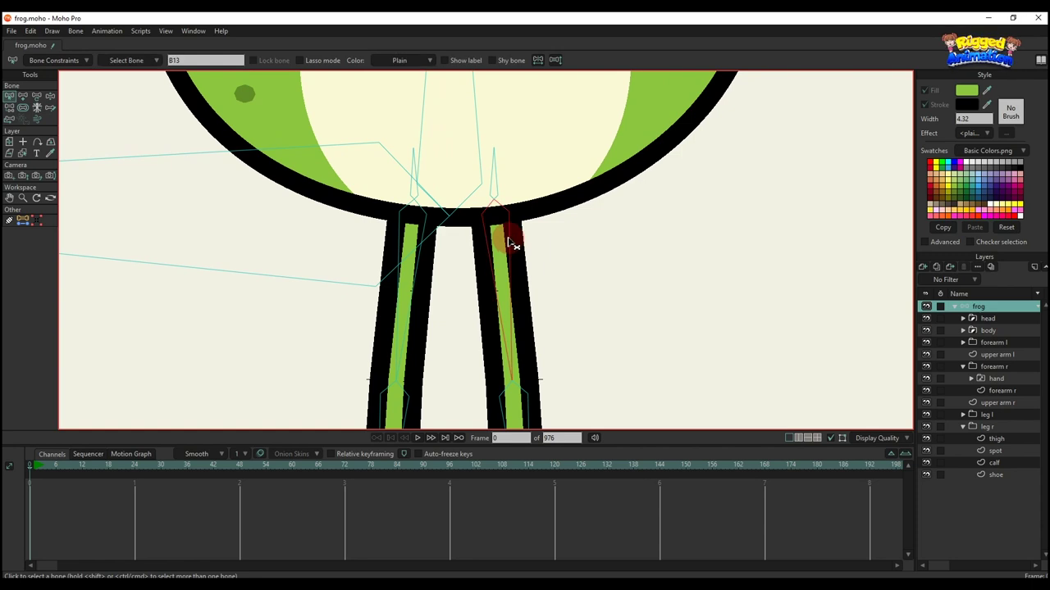
scroll(509, 234, "up", 1)
key("p")
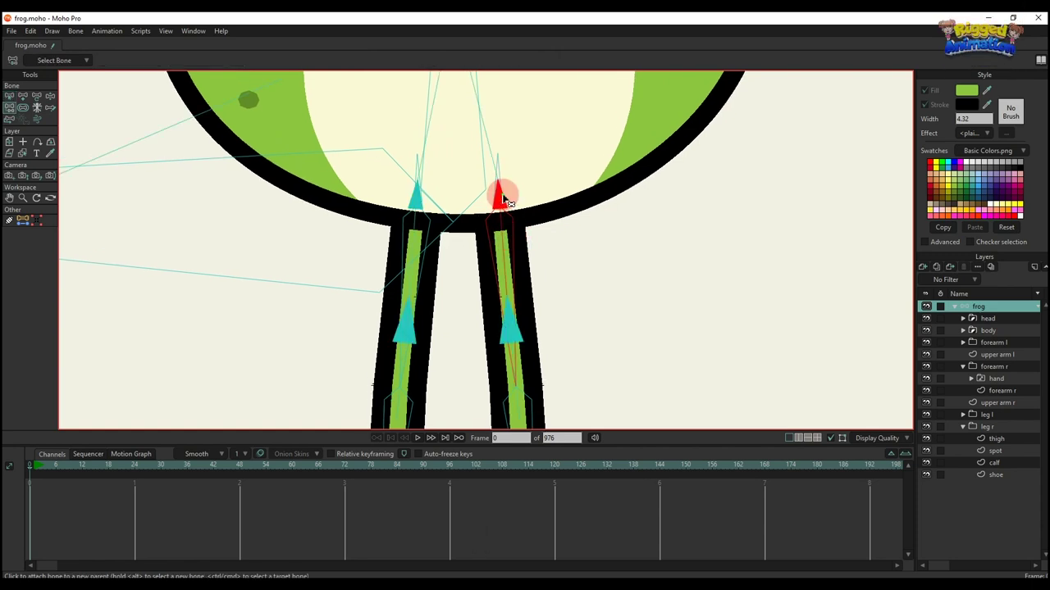
scroll(374, 222, "down", 2)
key("b")
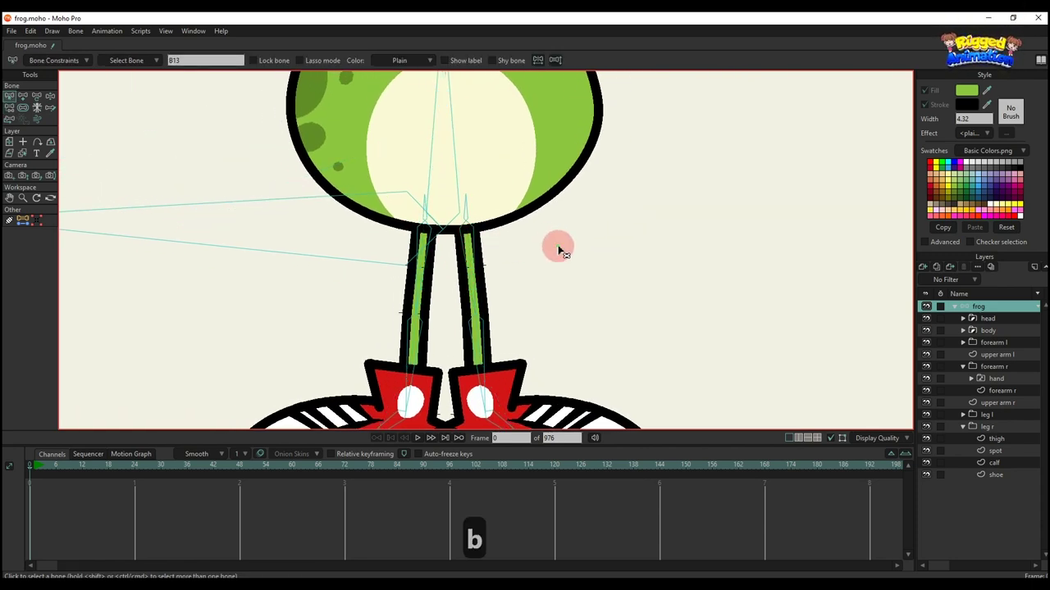
left_click(557, 248)
Bind the head's Layer 3 to the head bone as a whole layer.
scroll(497, 278, "down", 3)
scroll(482, 276, "up", 1)
left_click_drag(485, 303, 460, 311)
scroll(477, 272, "down", 2)
left_click_drag(466, 225, 455, 271)
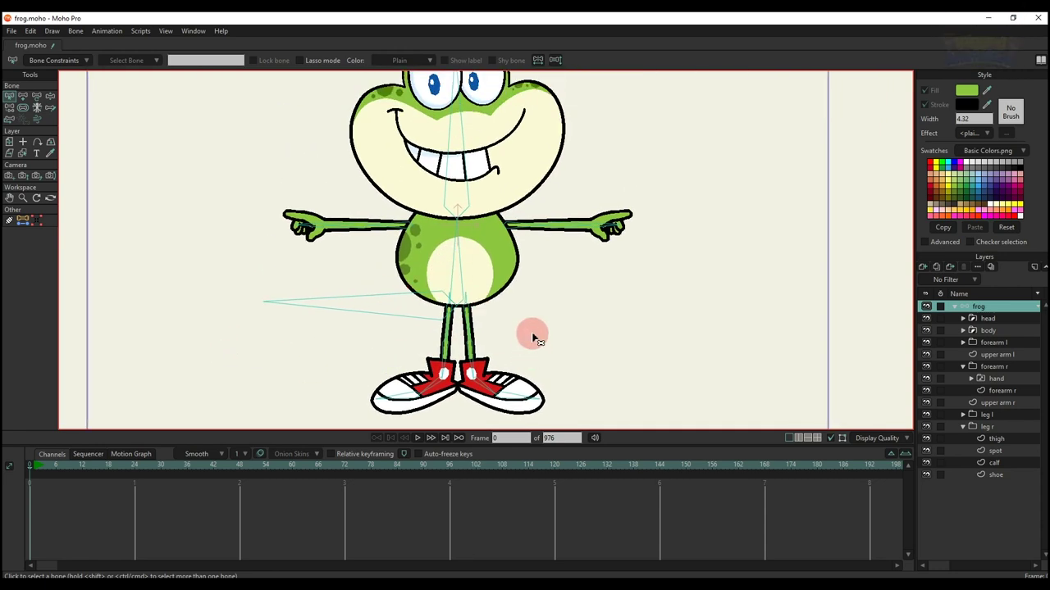
scroll(499, 302, "down", 3)
scroll(485, 312, "up", 3)
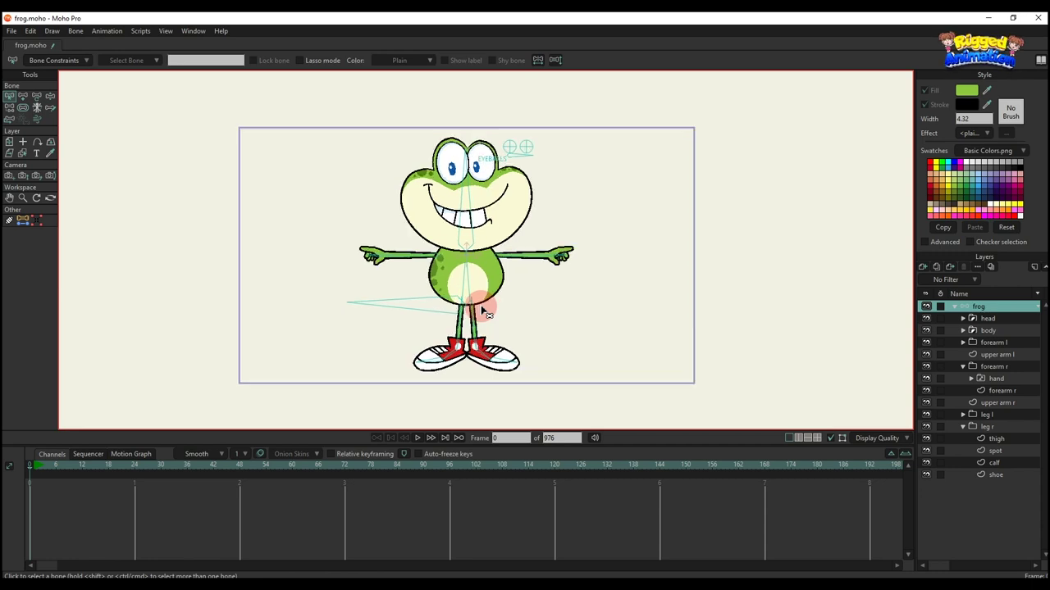
scroll(510, 180, "up", 3)
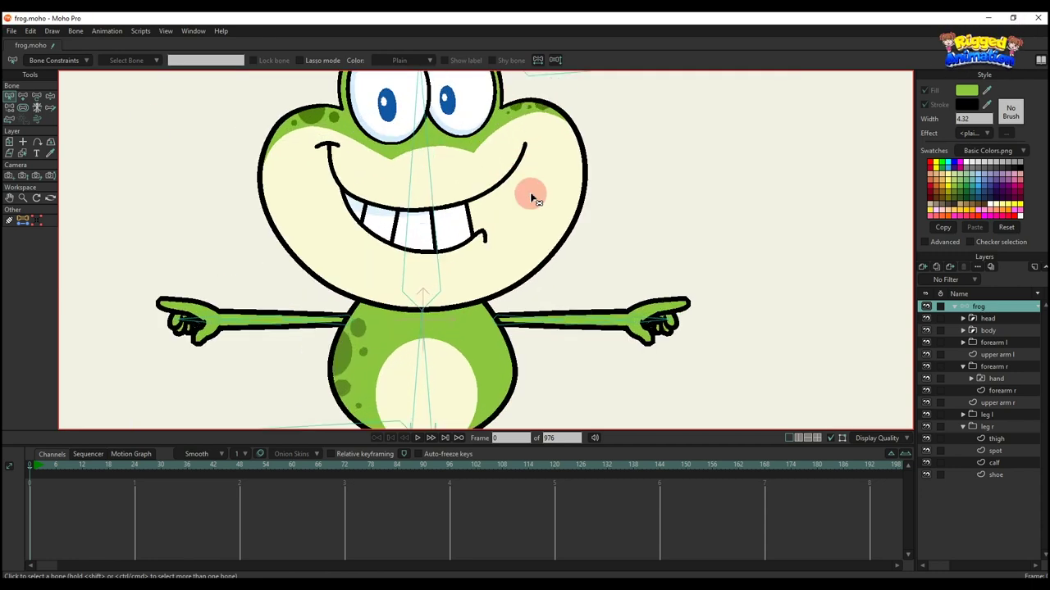
right_click(532, 197, "alt")
left_click(50, 199)
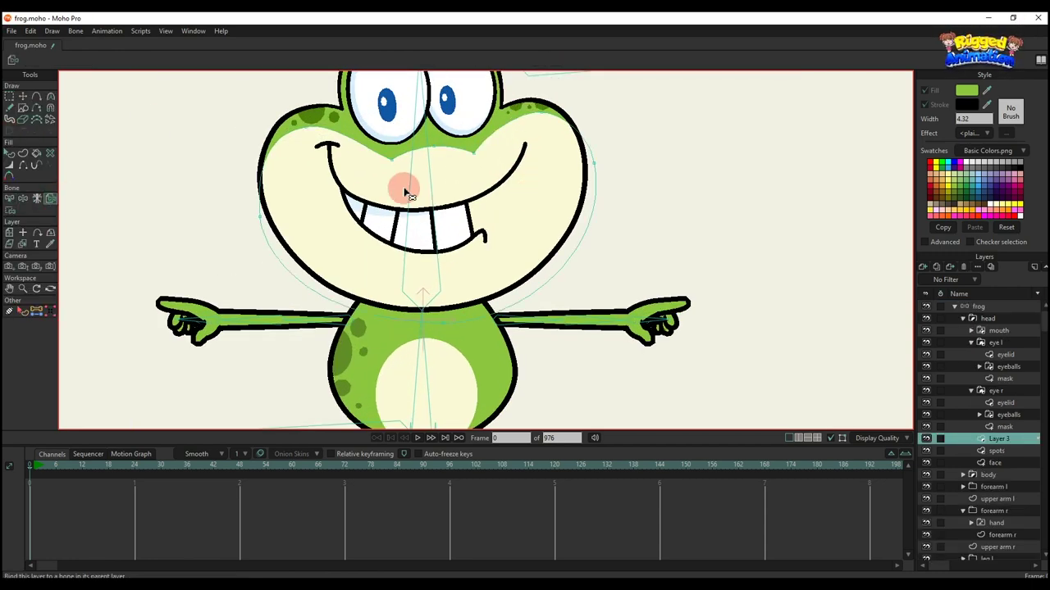
left_click(432, 182)
scroll(435, 155, "down", 2)
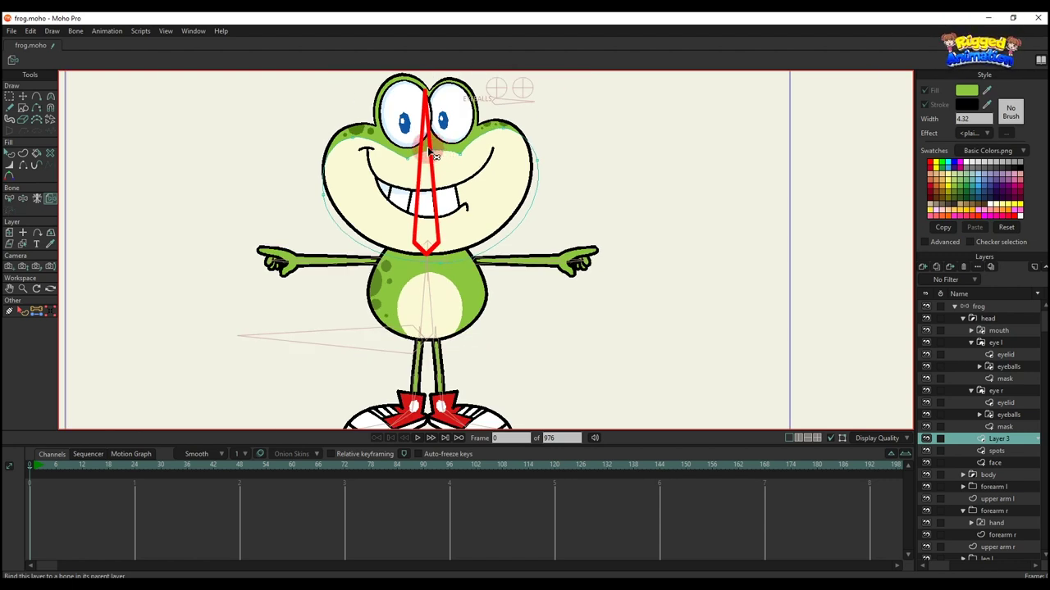
Bind the face and spots layers of the head to the head bone.
scroll(429, 146, "up", 3)
right_click(433, 133, "alt")
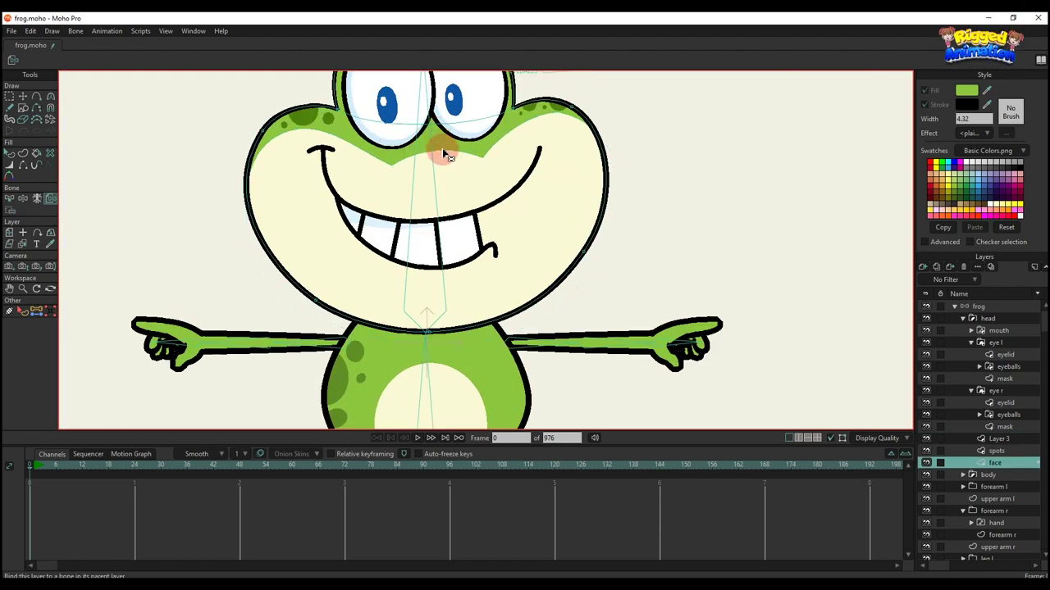
left_click(430, 154)
scroll(428, 154, "down", 2)
scroll(337, 178, "up", 2)
right_click(339, 178, "alt")
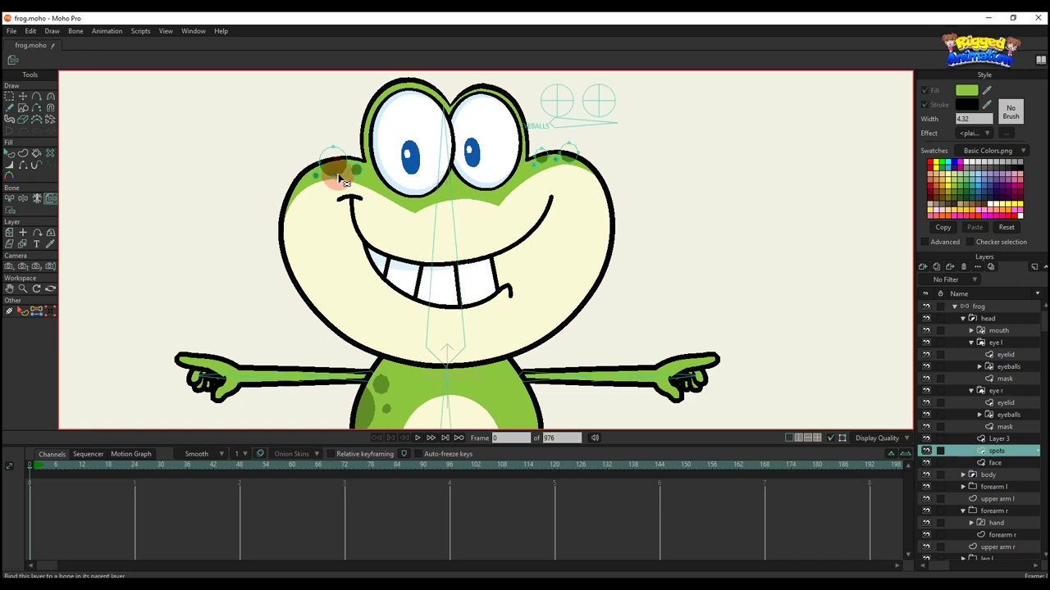
left_click(456, 210)
Bind the mask layers of both eyes, eye l and eye r, to the head bone.
left_click(428, 150, "ctrl+alt")
left_click(446, 170)
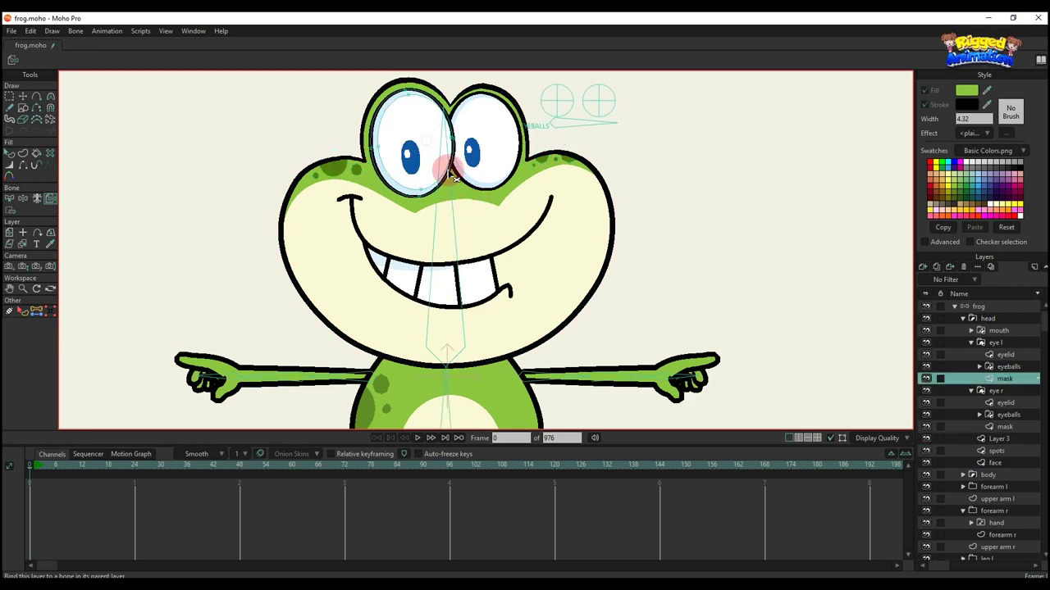
left_click(485, 118, "ctrl+alt")
left_click(452, 193)
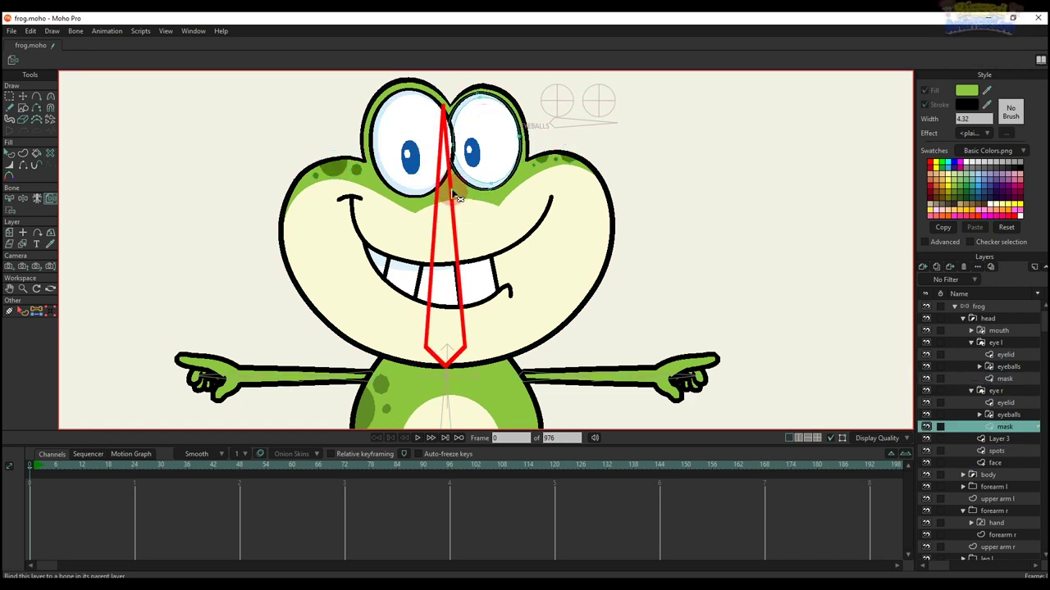
Bind the eyeballs layers of eye r and eye l each to its matching circular eye bone beside the head.
left_click(1009, 415)
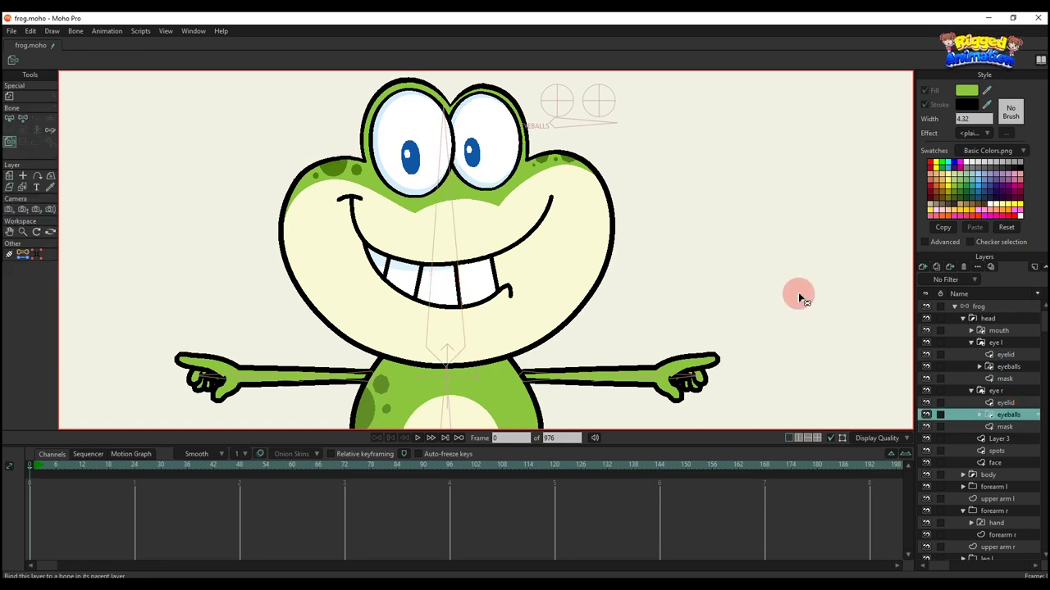
left_click(472, 159)
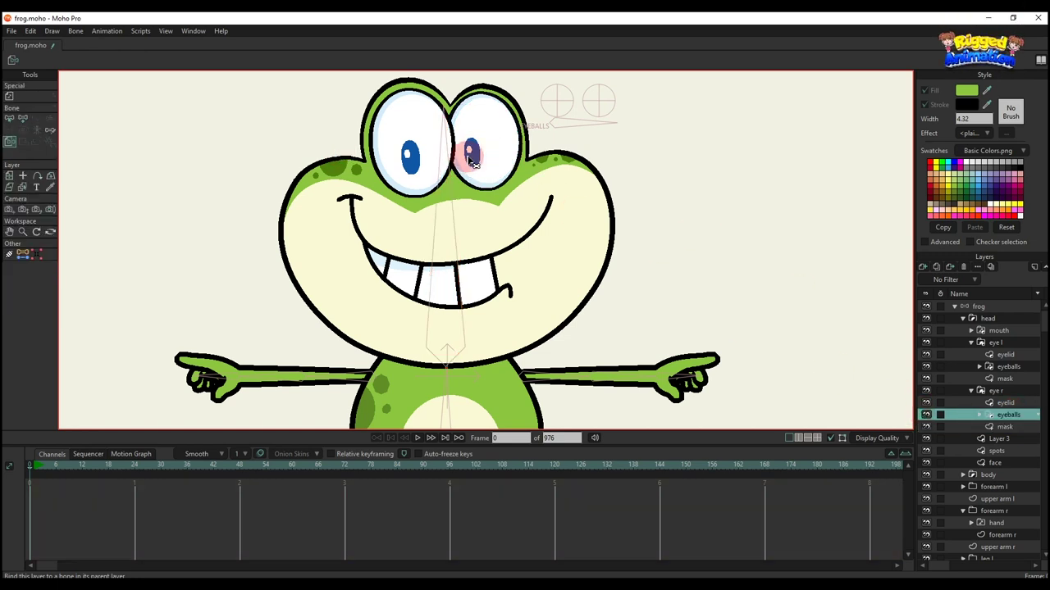
left_click(568, 125)
left_click(599, 102)
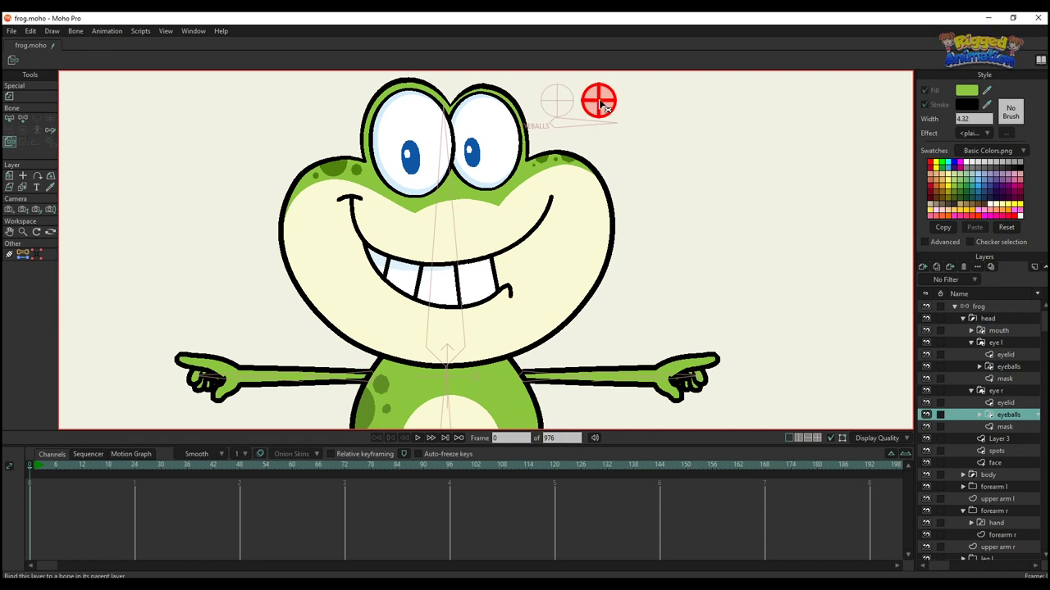
left_click(976, 366)
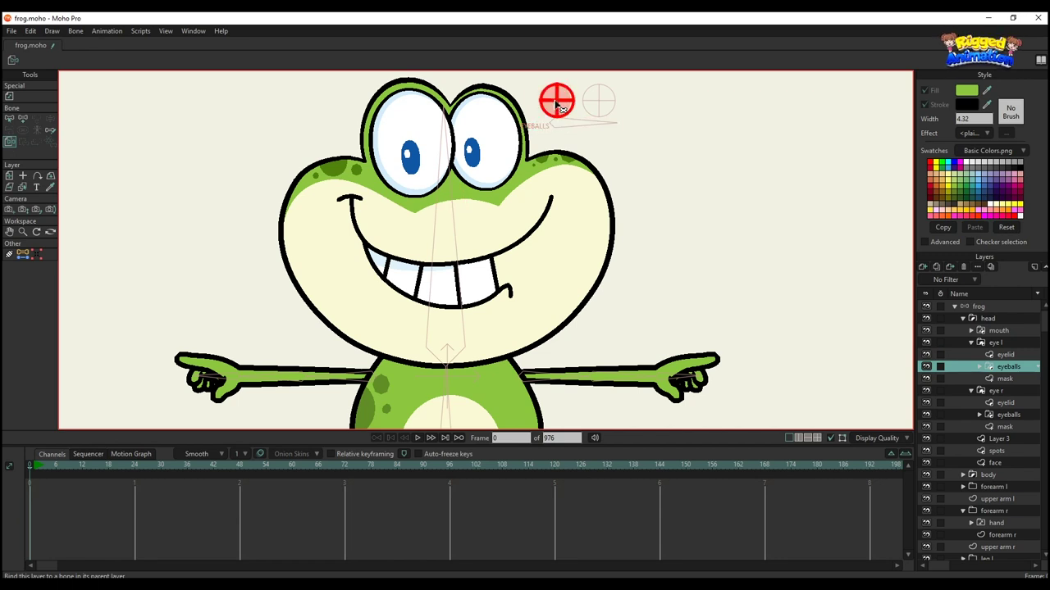
Bind the eyelid layers of eye l and eye r to the head bone.
key("Page_Up")
scroll(428, 119, "down", 2)
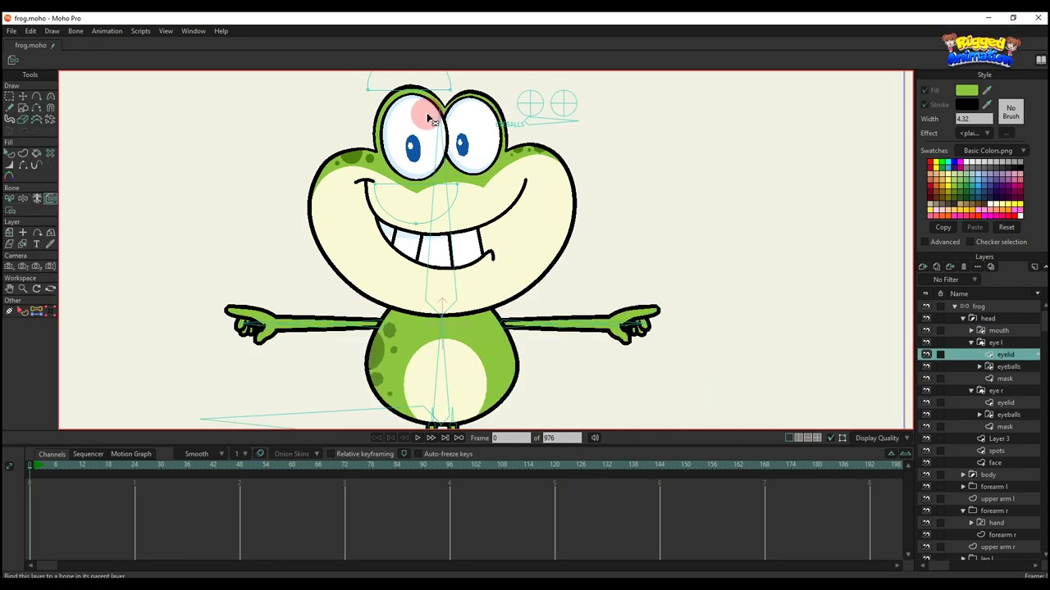
left_click_drag(428, 119, 431, 183)
left_click(450, 234)
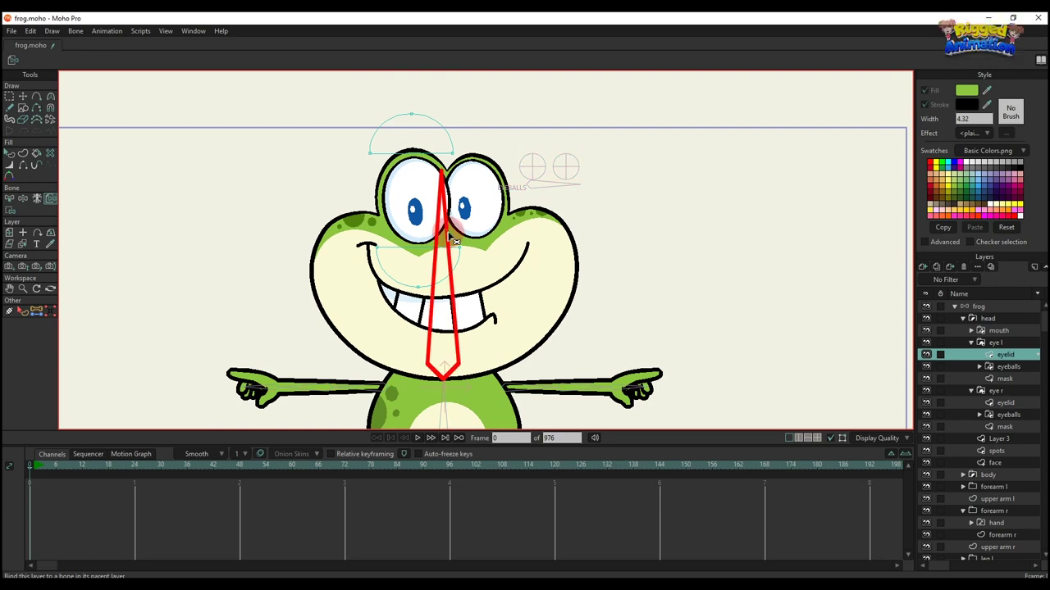
right_click(484, 261, "alt")
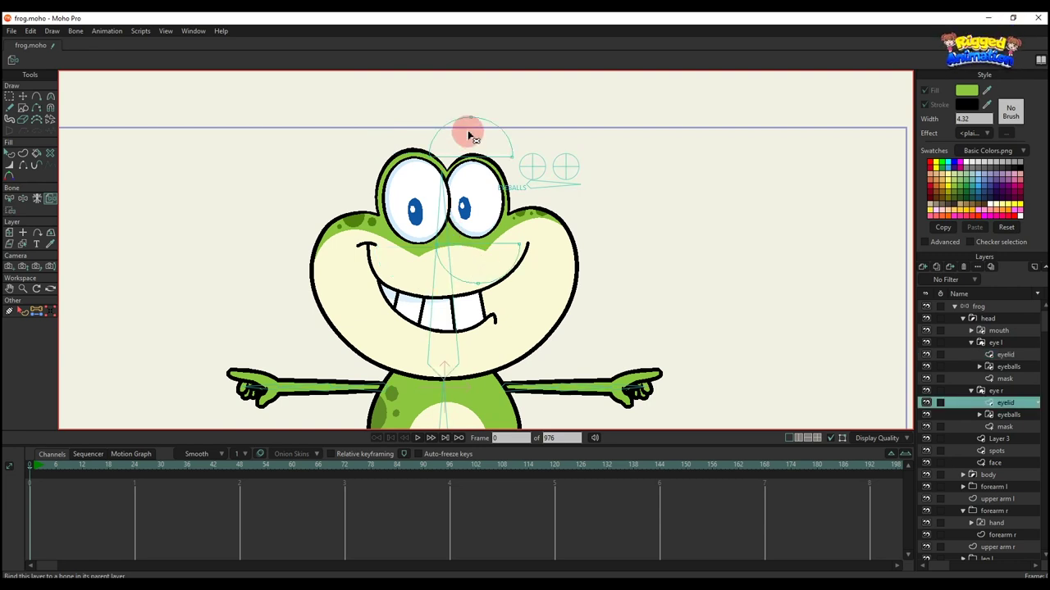
left_click(452, 295)
Bind the mouth layer to the head bone.
scroll(452, 295, "down", 2)
left_click(613, 334)
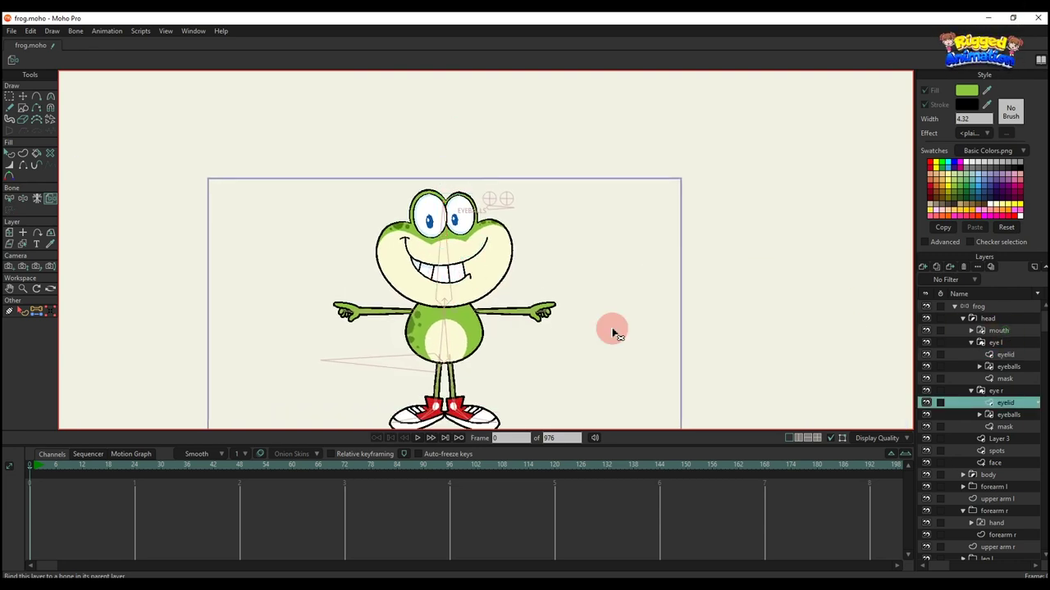
left_click(447, 273, "ctrl+alt")
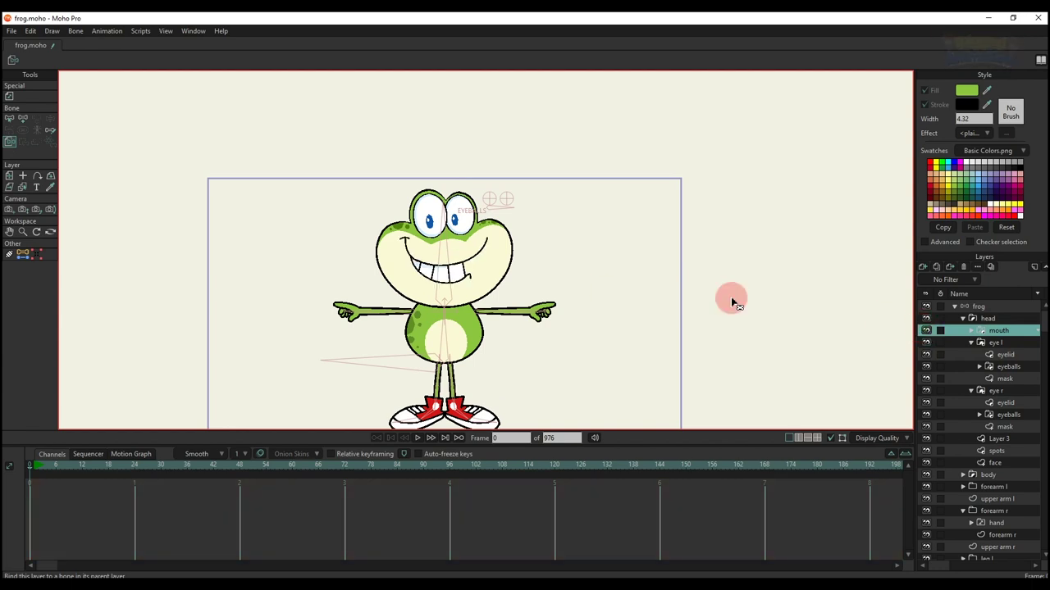
left_click(454, 275)
scroll(451, 281, "down", 1)
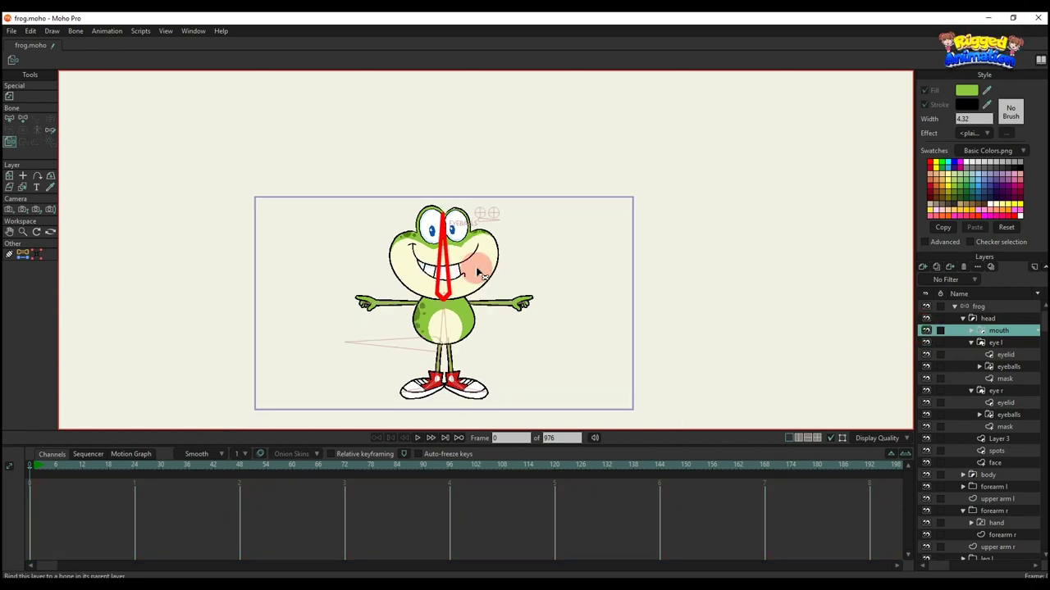
Bind the points of the upper arm l layer to the upper arm bone on the same side.
scroll(483, 276, "up", 3)
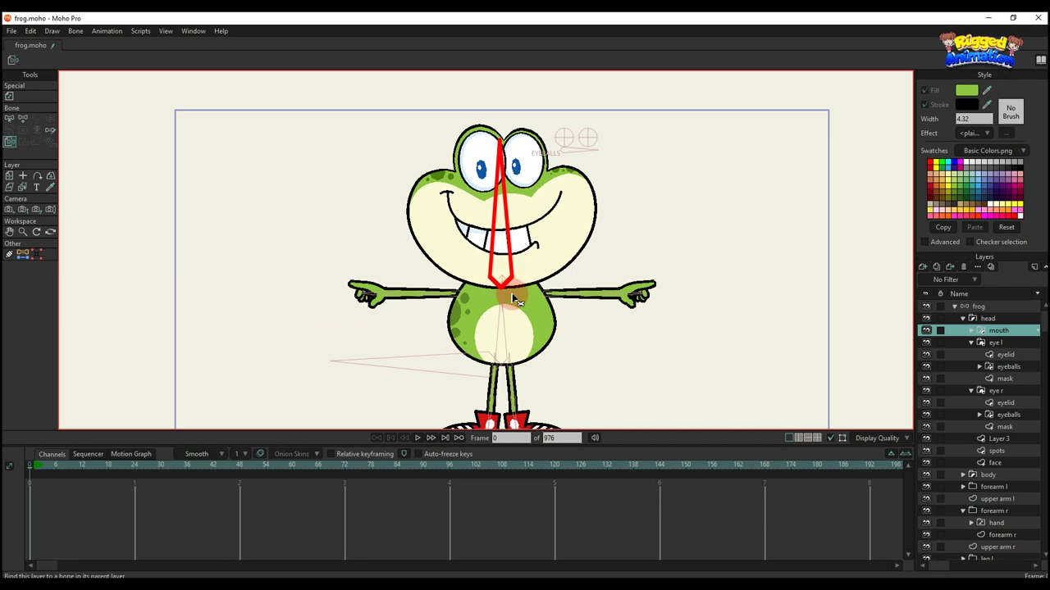
scroll(484, 296, "up", 4)
left_click(414, 291, "ctrl+alt")
key("b")
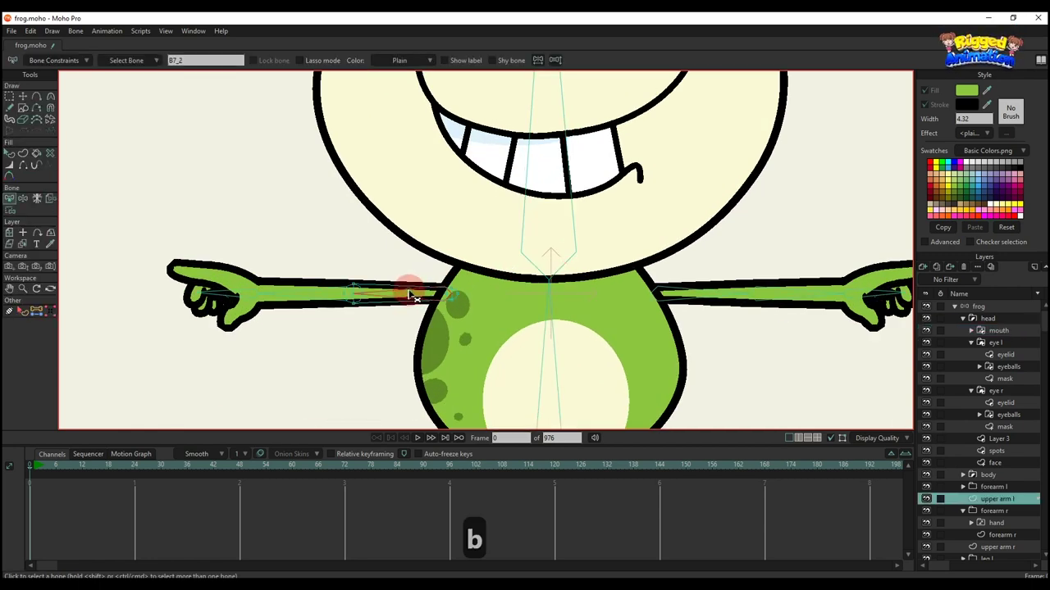
key("i")
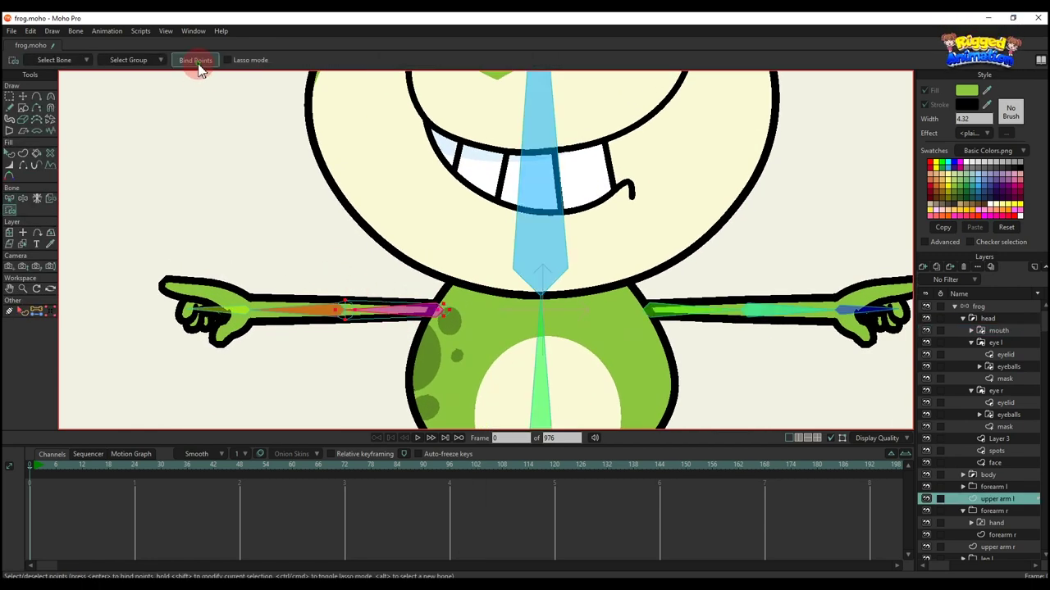
Bind all points of the forearm layer inside the forearm l group to that arm's forearm bone.
scroll(339, 251, "up", 4)
key("b")
left_click(345, 285, "ctrl+alt")
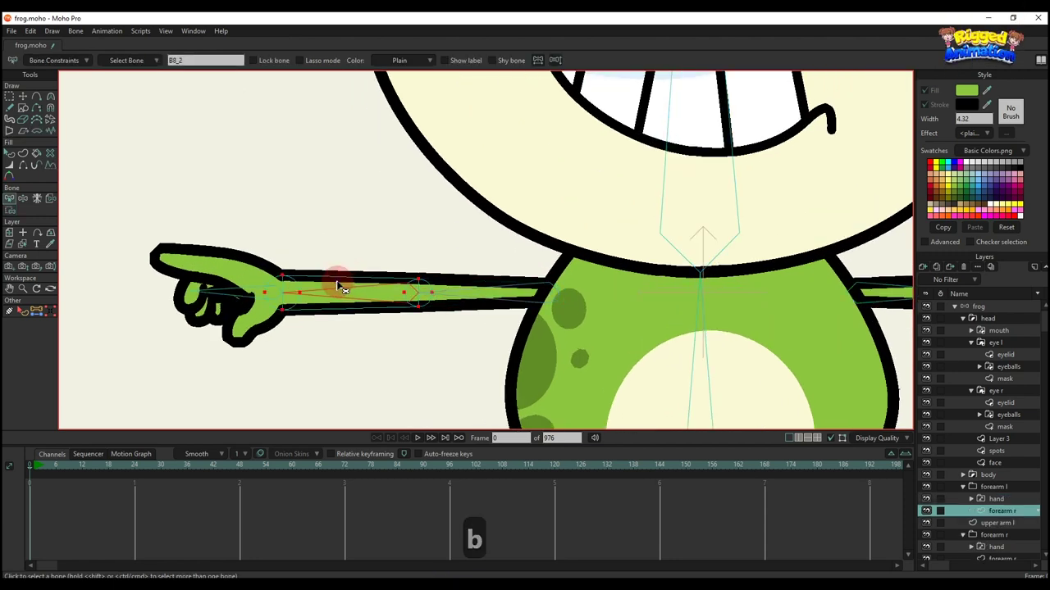
key("i")
left_click_drag(226, 213, 553, 376)
left_click(198, 63)
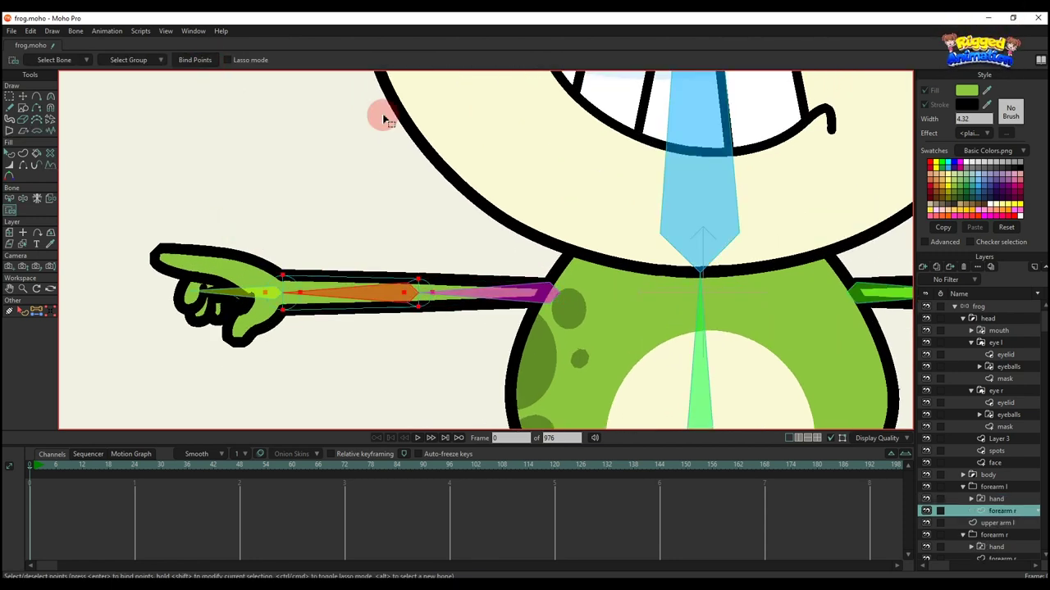
Bind the hand layer in the forearm l group to that arm's hand bone.
left_click(994, 499)
left_click(9, 141)
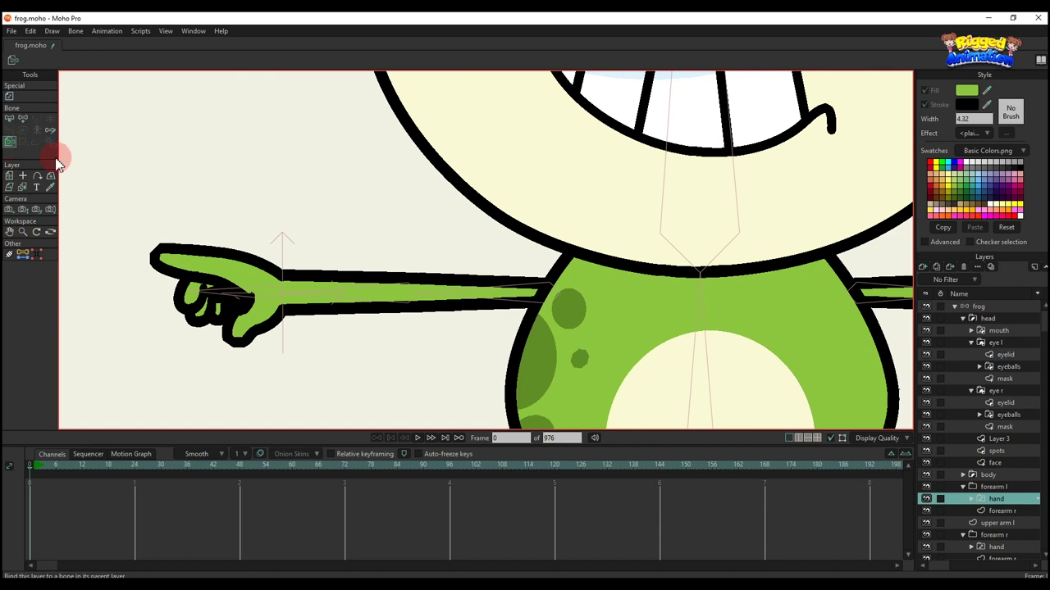
left_click(239, 297)
Bind the points of the upper arm r layer to the upper arm bone on the same side.
scroll(410, 308, "down", 3)
scroll(632, 337, "up", 1)
left_click_drag(722, 264, 358, 238)
left_click(601, 255, "ctrl+alt")
key("b")
left_click(608, 264)
key("i")
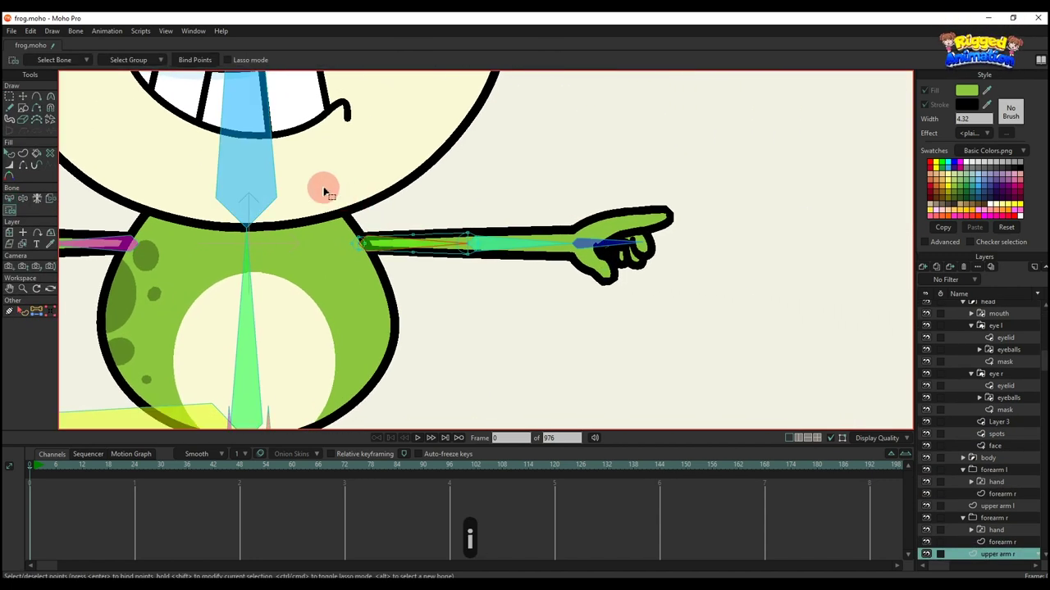
left_click(195, 61)
Bind the points of the forearm layer inside the forearm r group to that arm's forearm bone.
key("b")
left_click(534, 243)
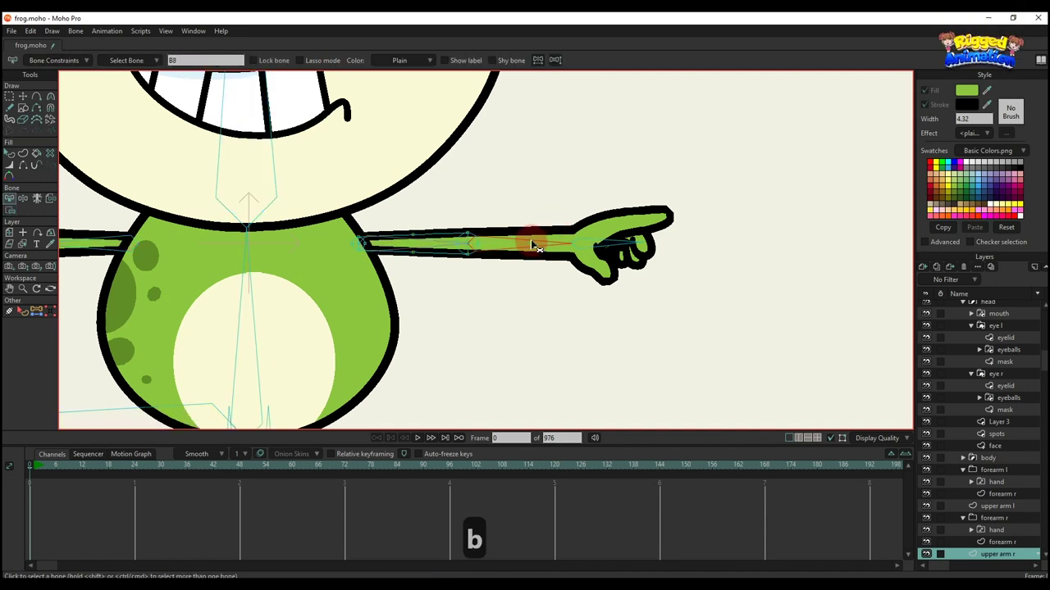
left_click(534, 237, "ctrl+alt")
key("i")
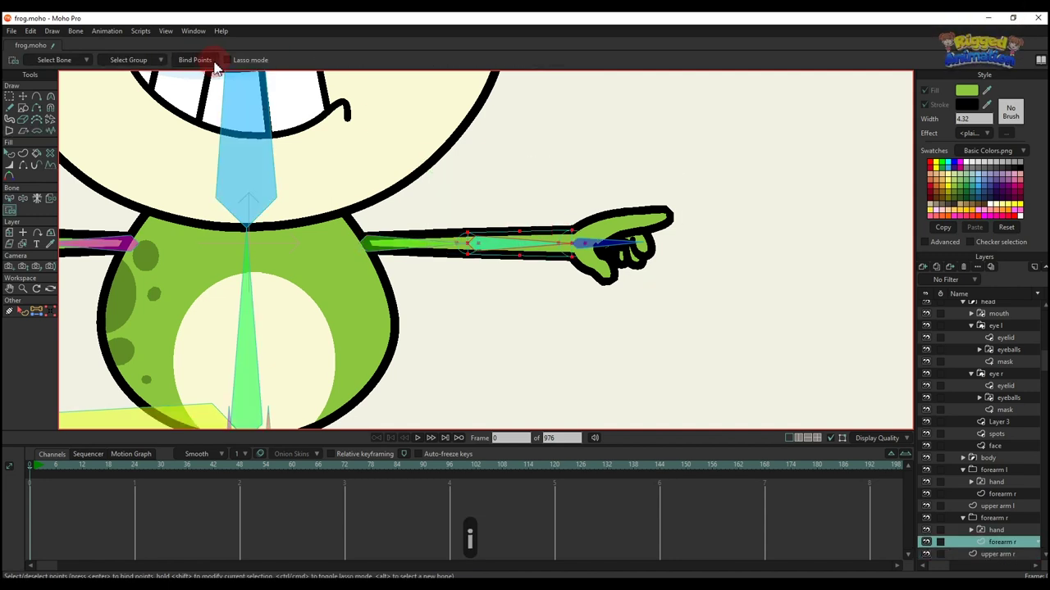
Bind the hand layer in the forearm r group to that arm's hand bone.
left_click(996, 530)
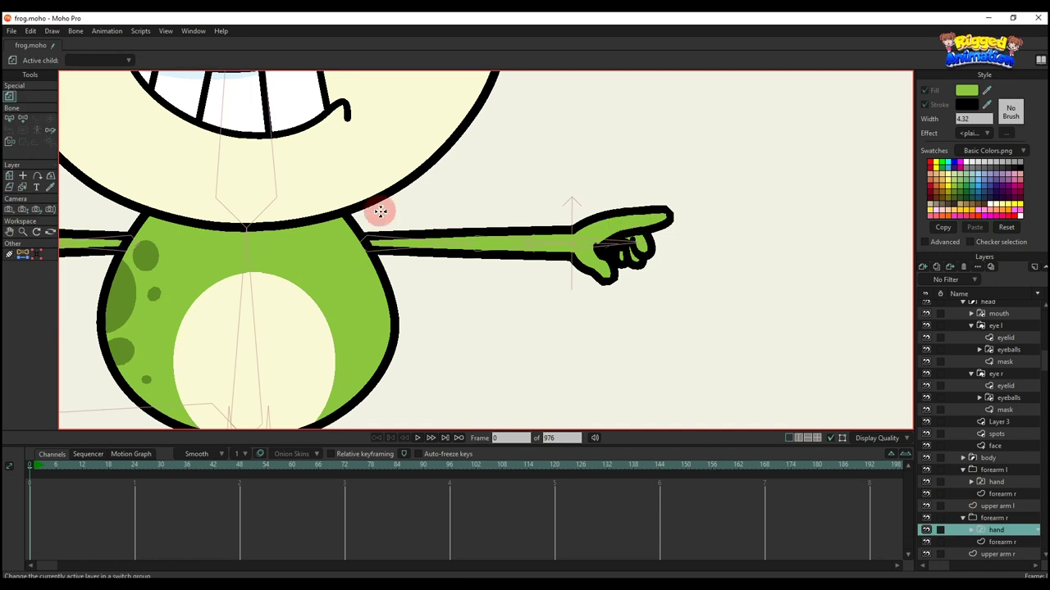
left_click(10, 142)
scroll(548, 233, "down", 3)
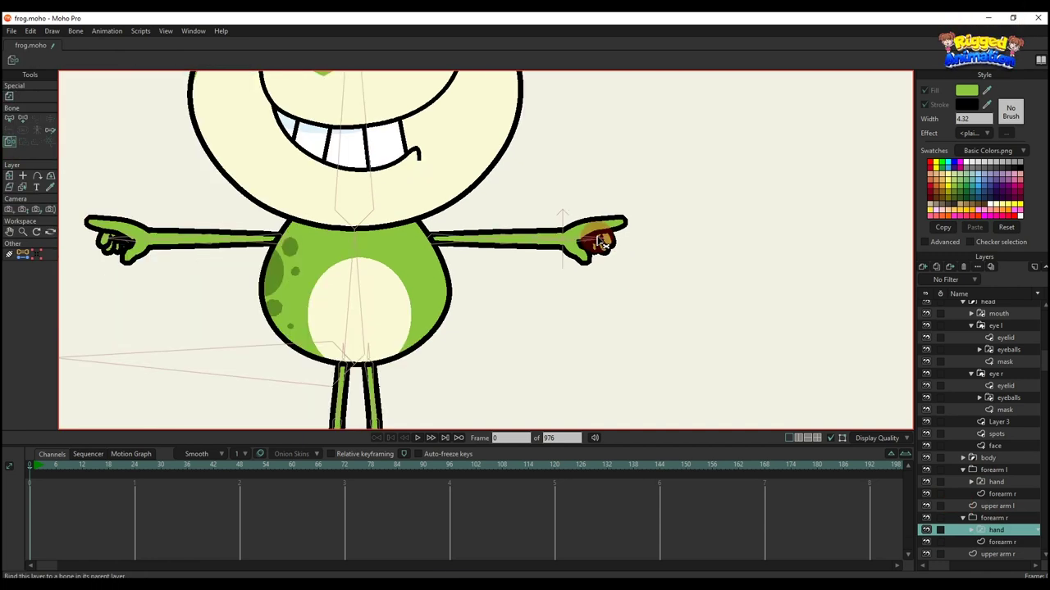
left_click(597, 237)
Bind the whole body layer to the torso bone running through the belly.
left_click_drag(520, 253, 581, 253)
right_click(475, 257, "alt")
left_click(994, 482)
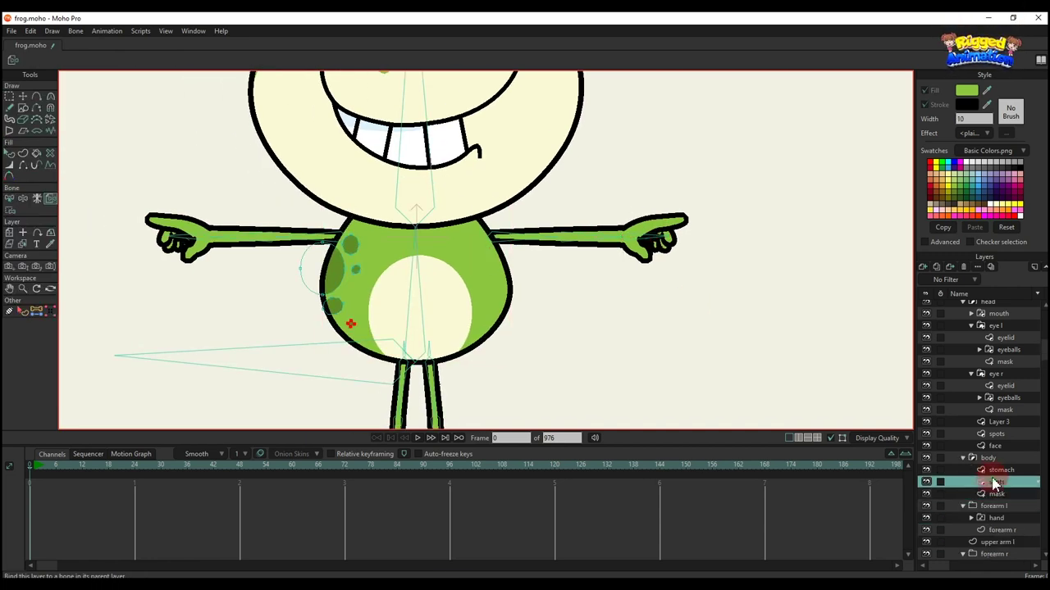
left_click(995, 470)
left_click(989, 460)
left_click(963, 458)
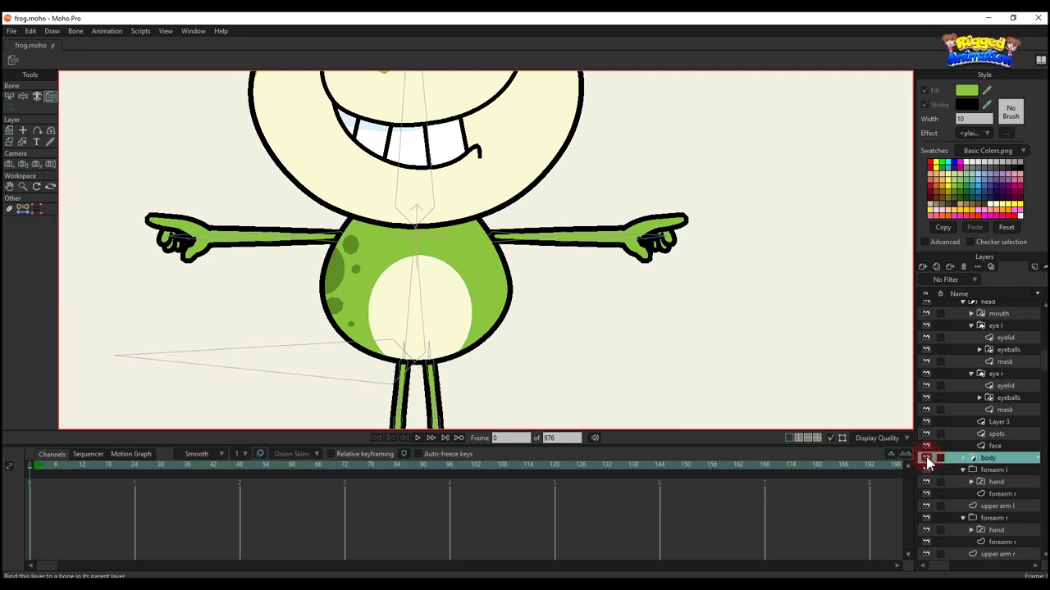
left_click(927, 458)
left_click(926, 459)
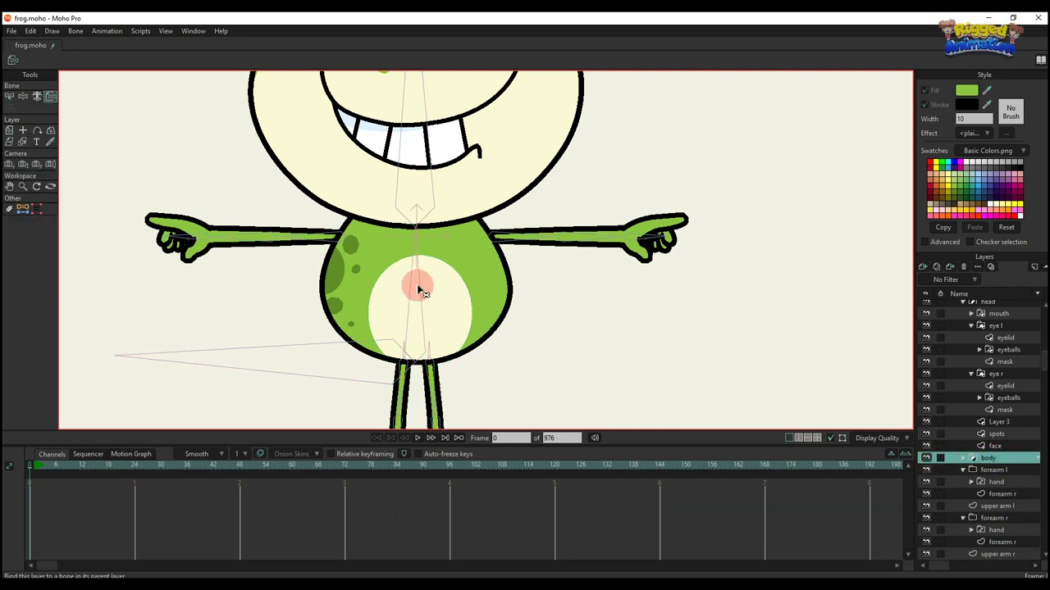
scroll(422, 291, "down", 3)
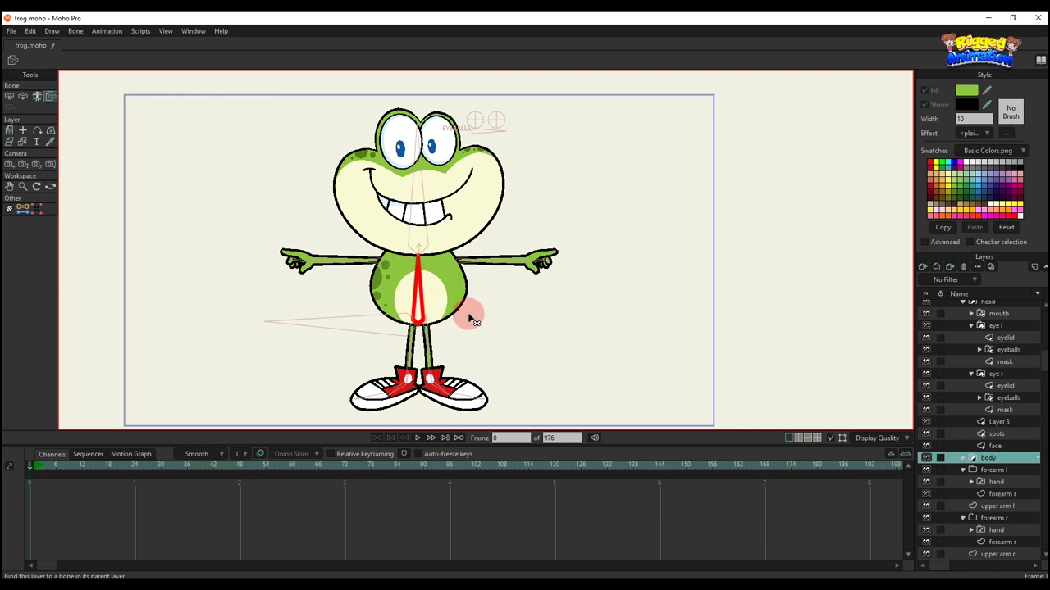
scroll(410, 320, "up", 4)
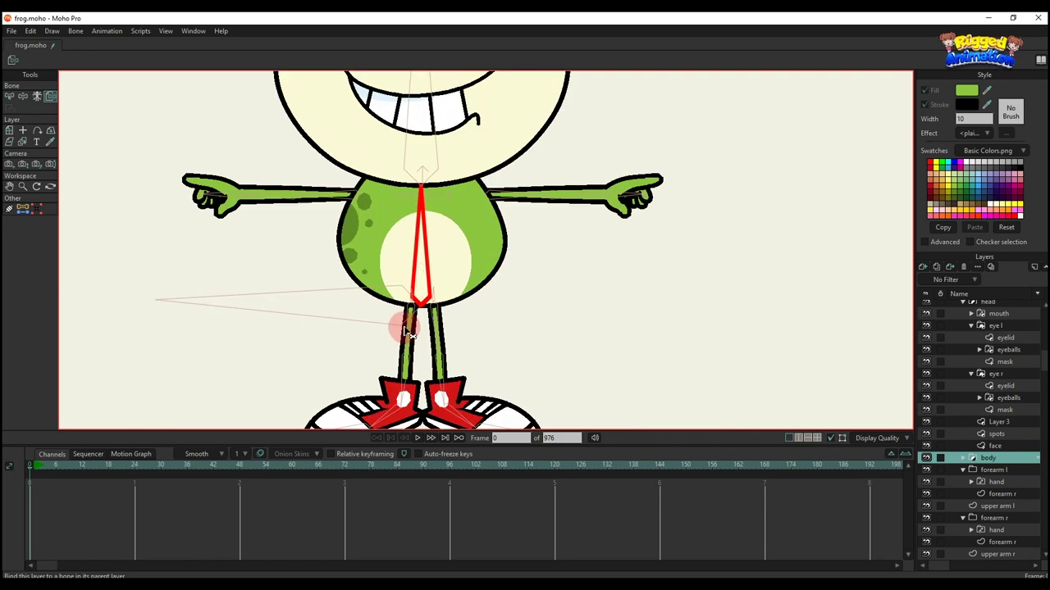
left_click(51, 98)
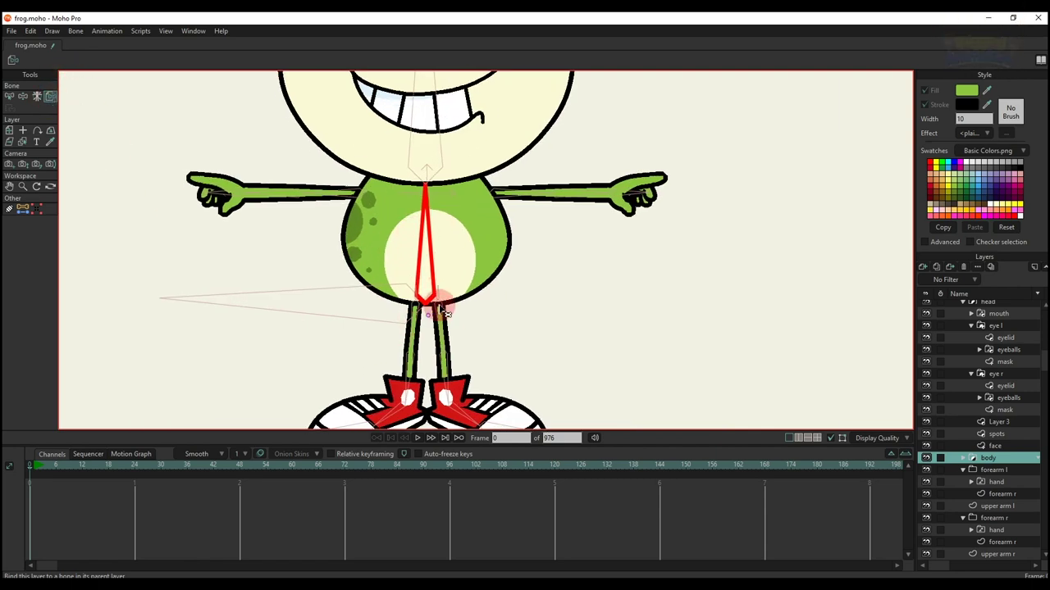
Bind all points of the thigh layer in the leg r group to that leg's thigh bone.
scroll(437, 308, "up", 2)
left_click_drag(469, 309, 474, 285)
right_click(473, 288, "alt")
key("b")
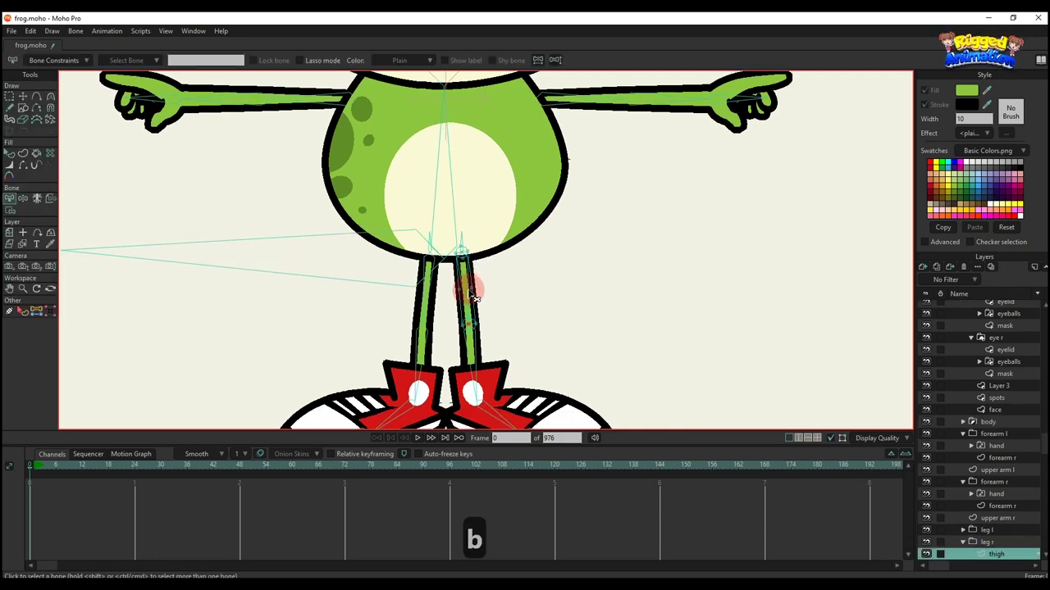
key("i")
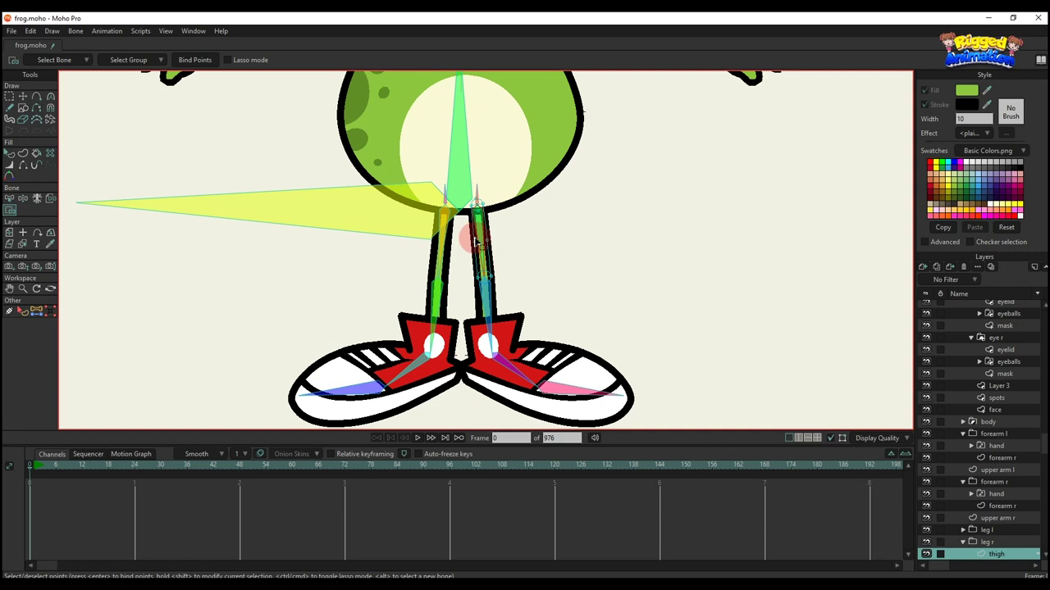
left_click_drag(435, 150, 562, 342)
left_click(197, 60)
scroll(468, 199, "up", 3)
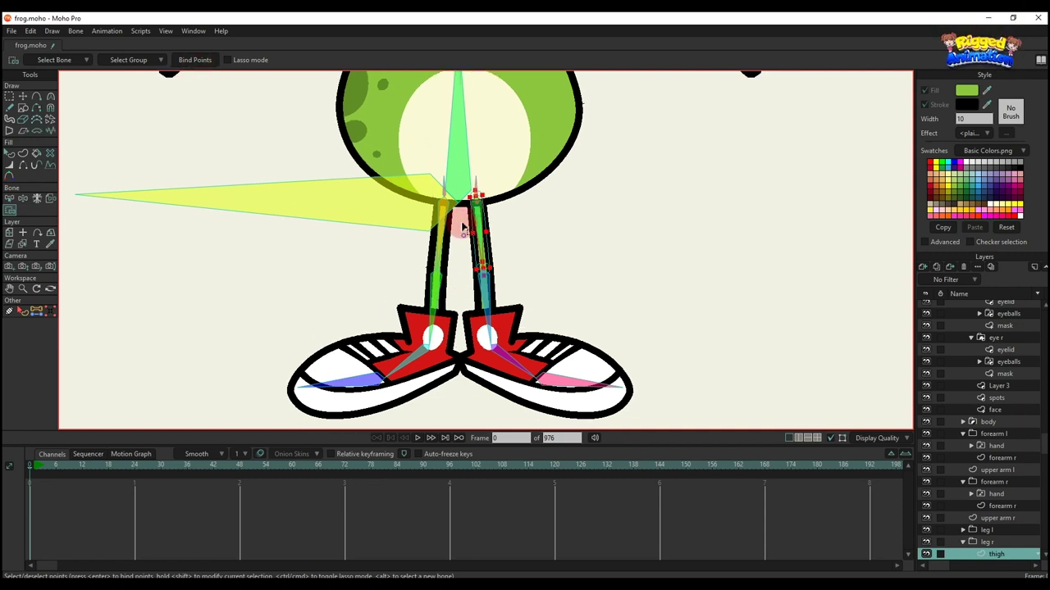
Bind all points of the calf layer in the leg r group to that leg's calf bone.
key("b")
left_click(485, 302)
right_click(492, 304, "alt")
left_click_drag(492, 304, 485, 212)
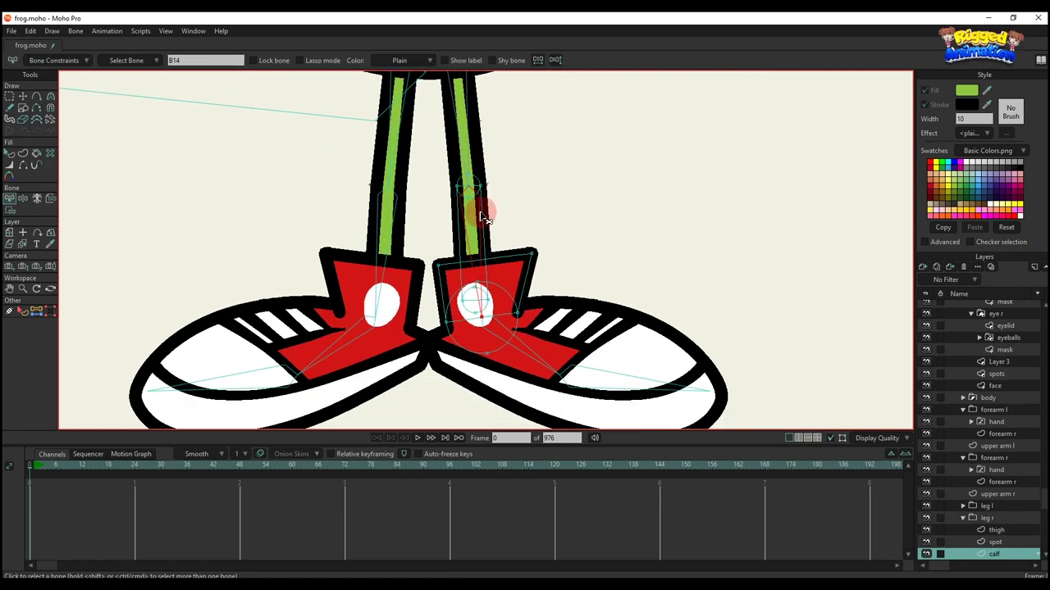
scroll(471, 213, "down", 2)
key("i")
left_click_drag(387, 146, 609, 399)
Bind the points of the shoe layer in the leg r group to that leg's foot bone.
right_click(537, 300, "alt")
key("b")
left_click(520, 326)
key("i")
left_click(188, 58)
Bind the toe-end points of the leg r shoe to that foot's toe bone.
key("b")
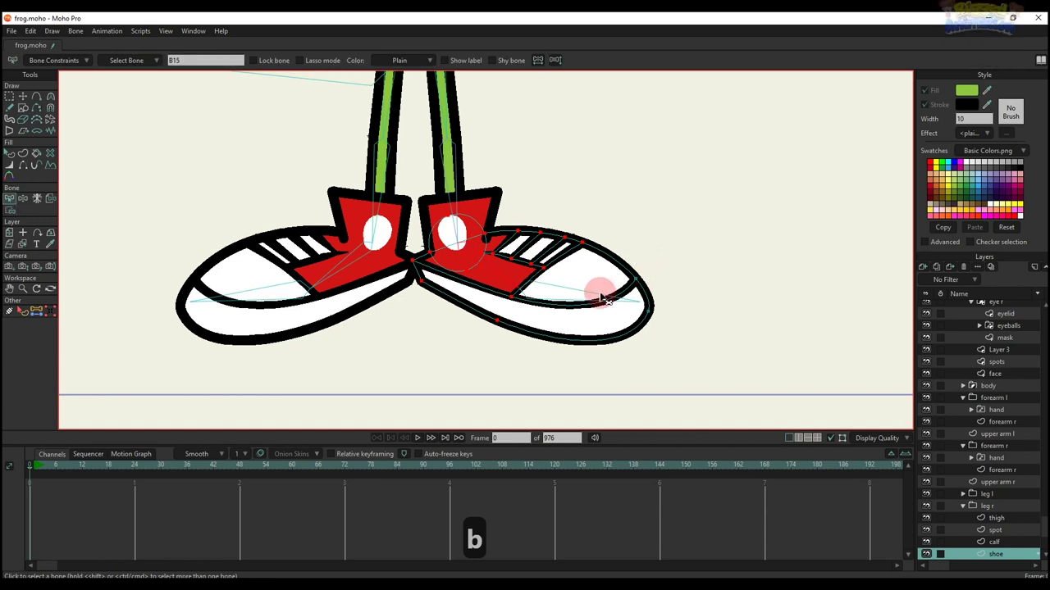
left_click(603, 300)
key("i")
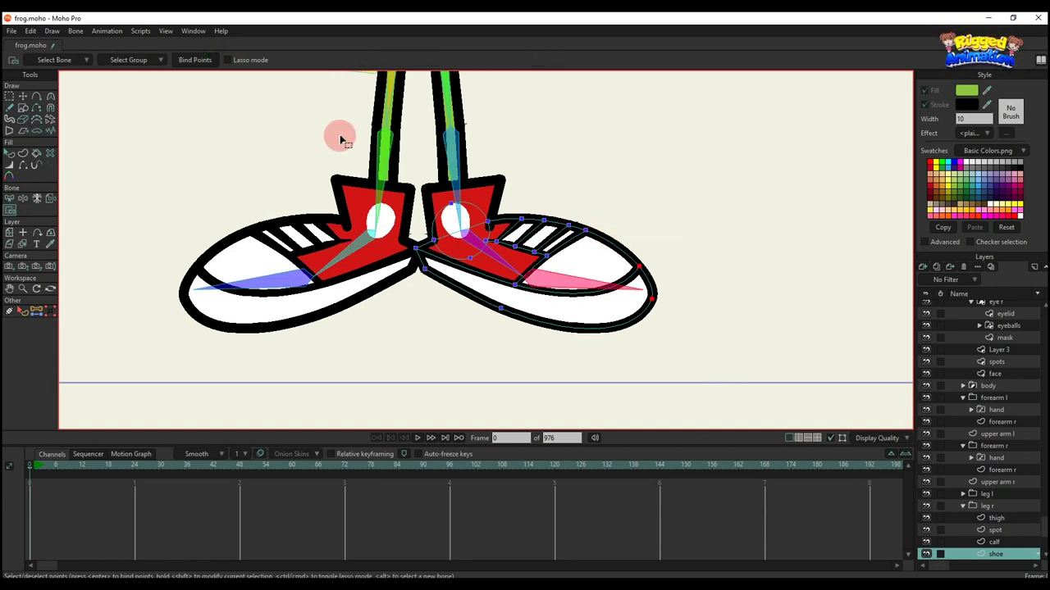
Bind the points of the thigh layer in the leg l group to that leg's thigh bone.
scroll(341, 140, "down", 3)
left_click_drag(391, 95, 445, 194)
right_click(448, 259, "alt")
key("b")
left_click(439, 265)
key("i")
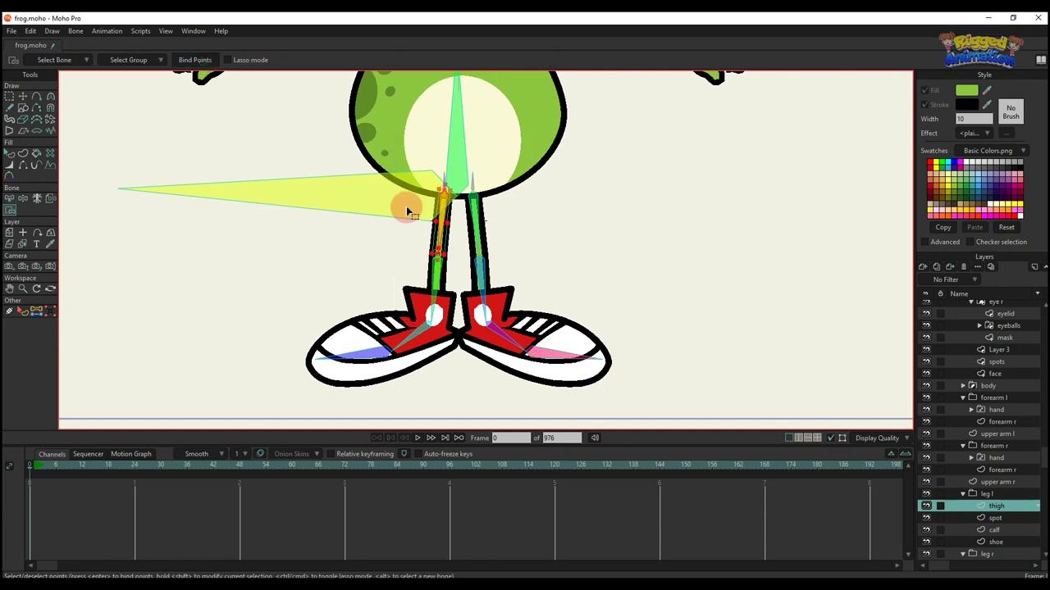
Bind the points of the calf layer in the leg l group to that leg's calf bone.
left_click(438, 283)
key("v")
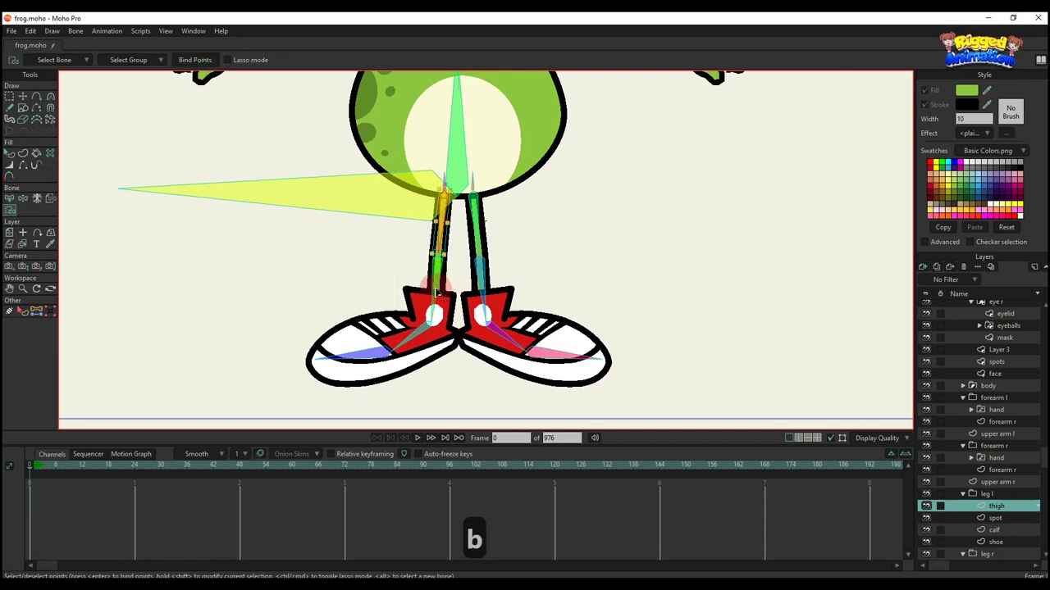
key("b")
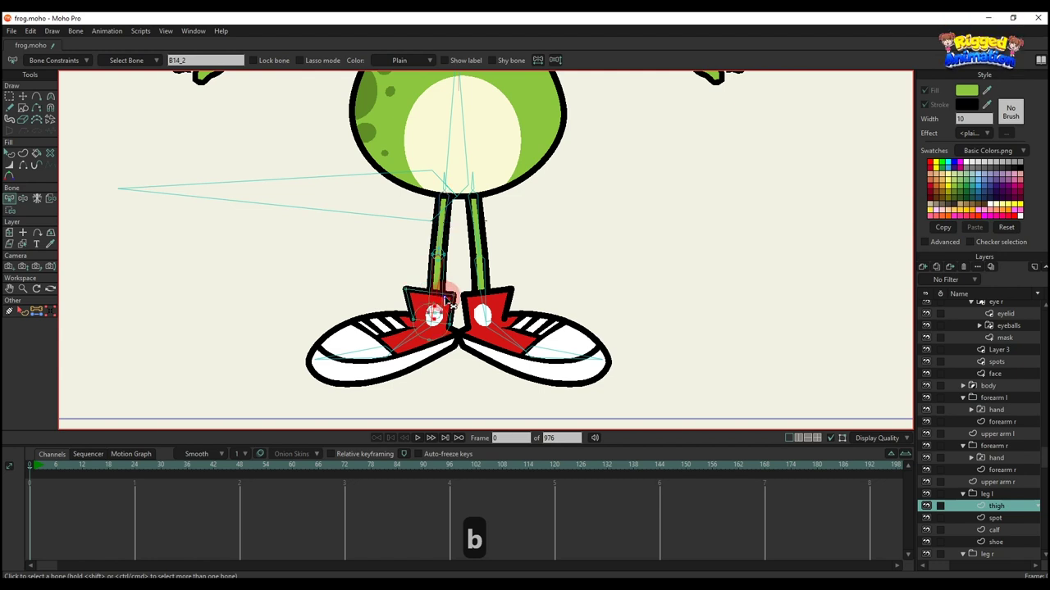
left_click(447, 301, "ctrl+alt")
scroll(445, 246, "down", 1)
key("i")
key("i")
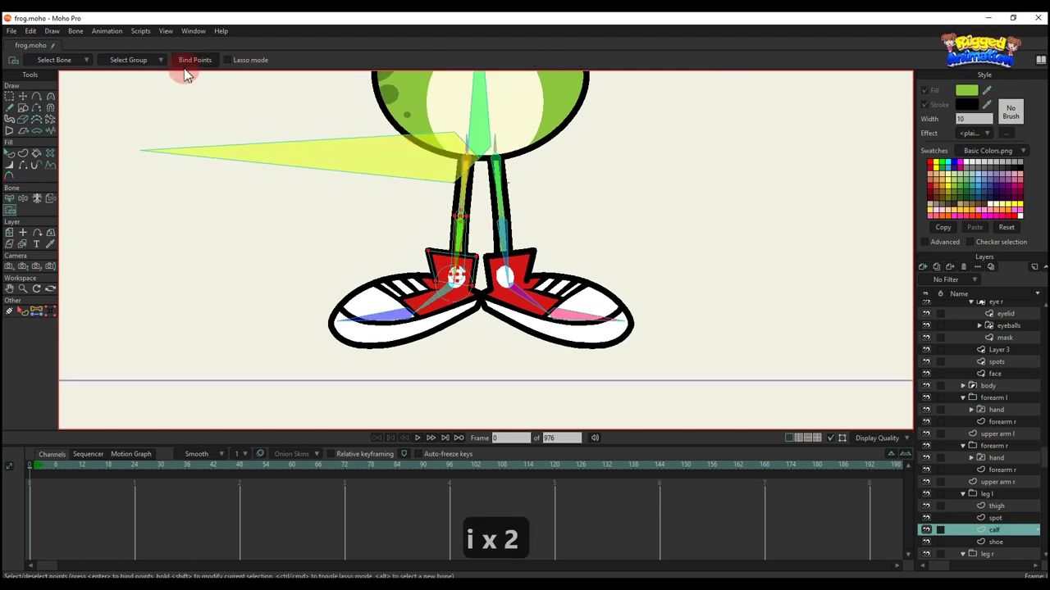
Bind all points of the shoe layer in the leg l group to that leg's foot bone.
scroll(424, 270, "up", 2)
key("b")
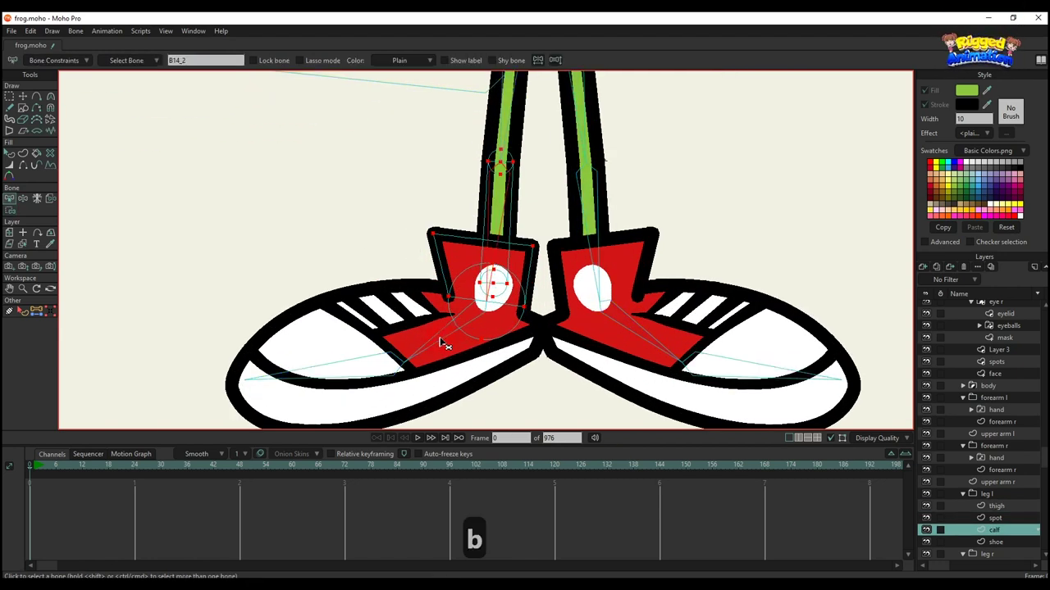
left_click(442, 336)
right_click(416, 305, "alt")
left_click_drag(415, 295, 410, 246)
key("i")
left_click_drag(301, 166, 727, 516)
Bind the toe-end points of the leg l shoe to that foot's toe bone.
key("b")
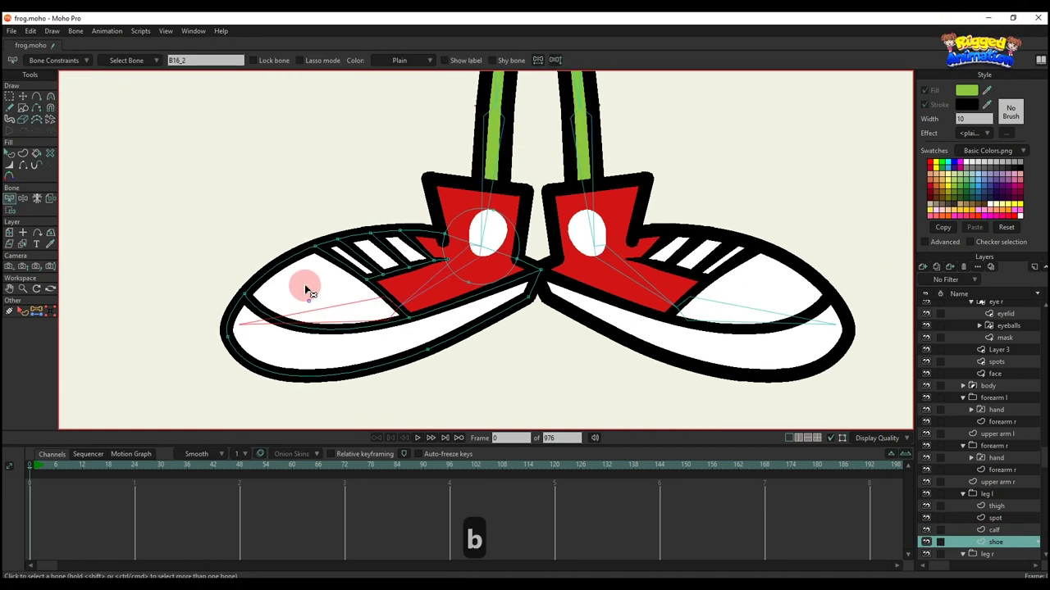
scroll(305, 287, "down", 1)
key("i")
scroll(542, 200, "down", 3)
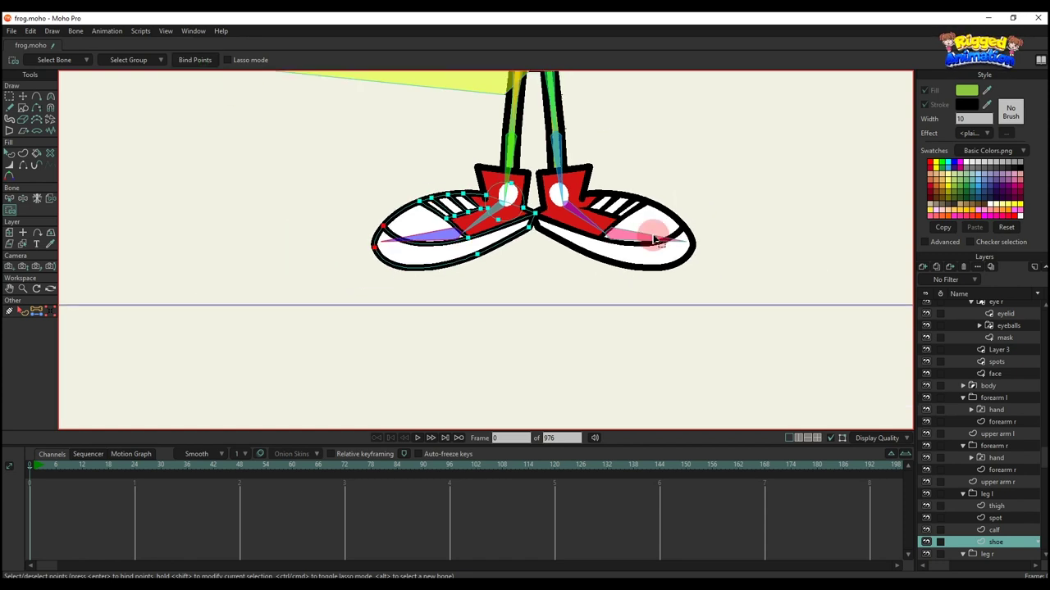
Select the top-level frog bone layer and collapse its contents in the layer list.
left_click_drag(652, 236, 652, 357)
scroll(988, 324, "up", 3)
left_click(976, 308)
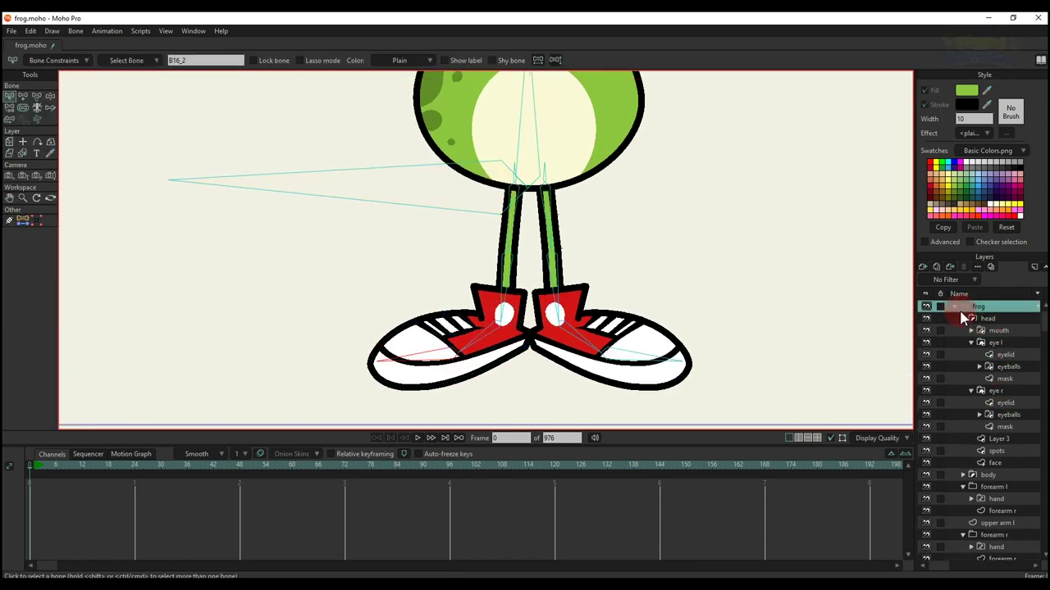
left_click(955, 306)
scroll(537, 207, "down", 4)
left_click_drag(526, 205, 487, 323)
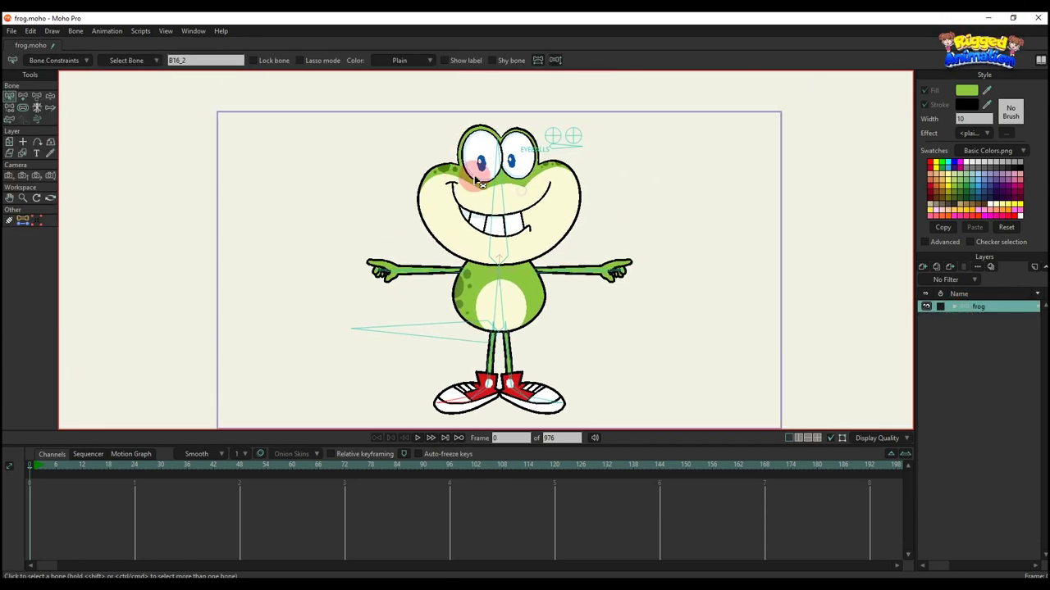
Test the rig at frame 6 by moving and manipulating the bones, and return to frame 0.
left_click(57, 467)
left_click_drag(389, 301, 390, 251)
key("t")
key("z")
mouse_move(478, 281)
left_mouse_down()
mouse_move(475, 296)
mouse_move(482, 277)
left_mouse_up()
left_click_drag(54, 467, 7, 468)
left_click_drag(418, 266, 421, 289)
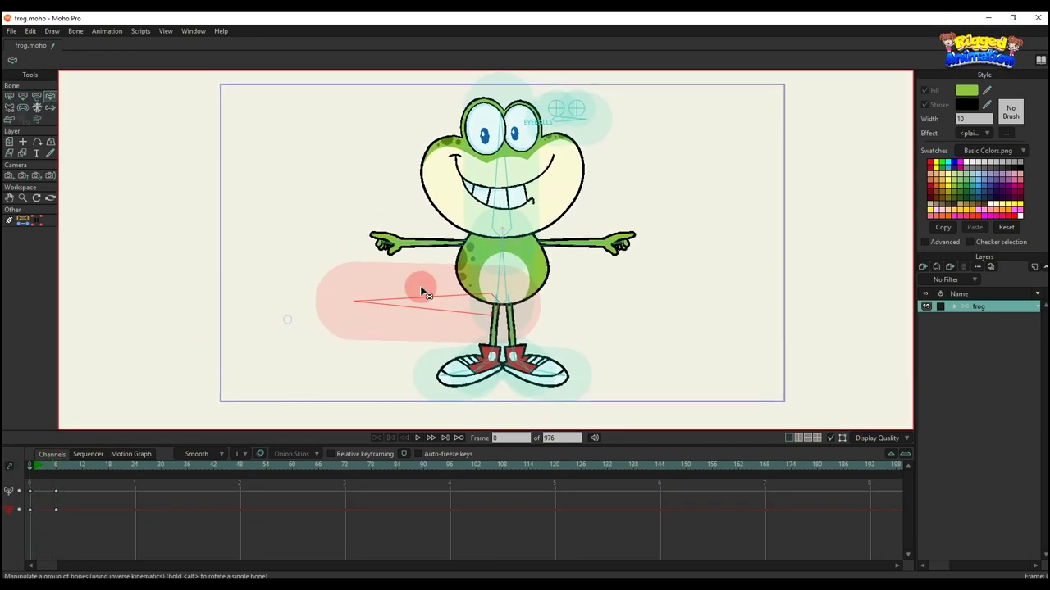
Select both upper arm bones and parent them to the torso bone.
scroll(452, 227, "up", 3)
key("b")
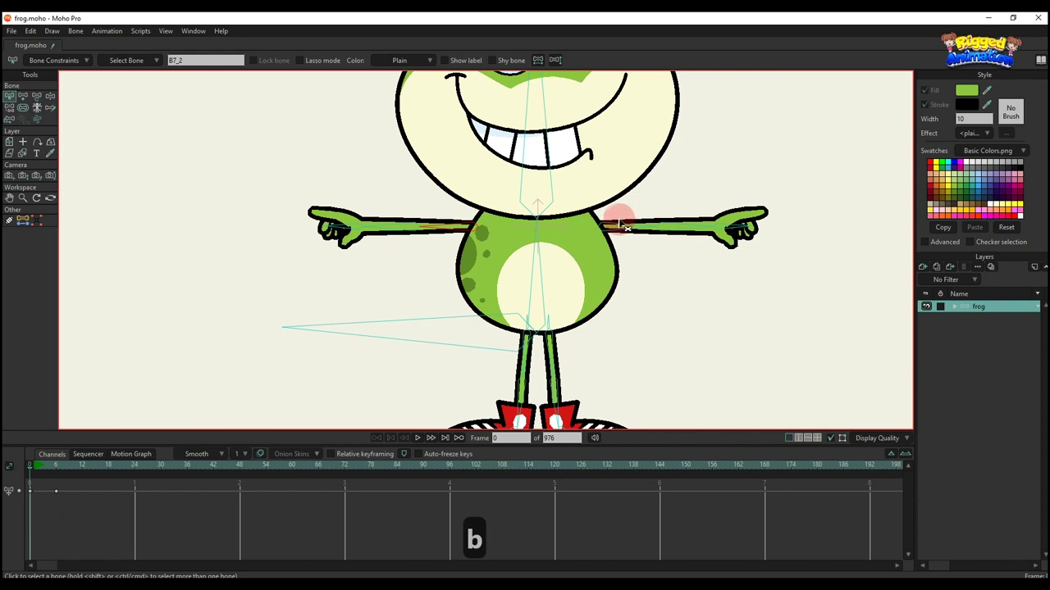
key("p")
scroll(526, 279, "down", 3)
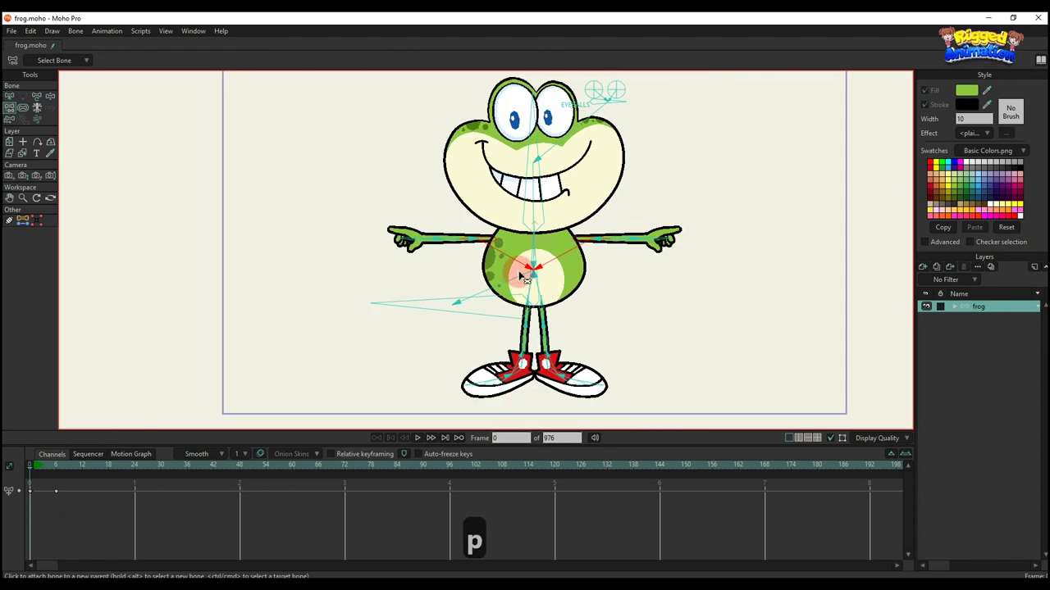
Test-move the horizontal hip bone at frame 6 and delete the resulting test keyframes.
left_click(58, 469)
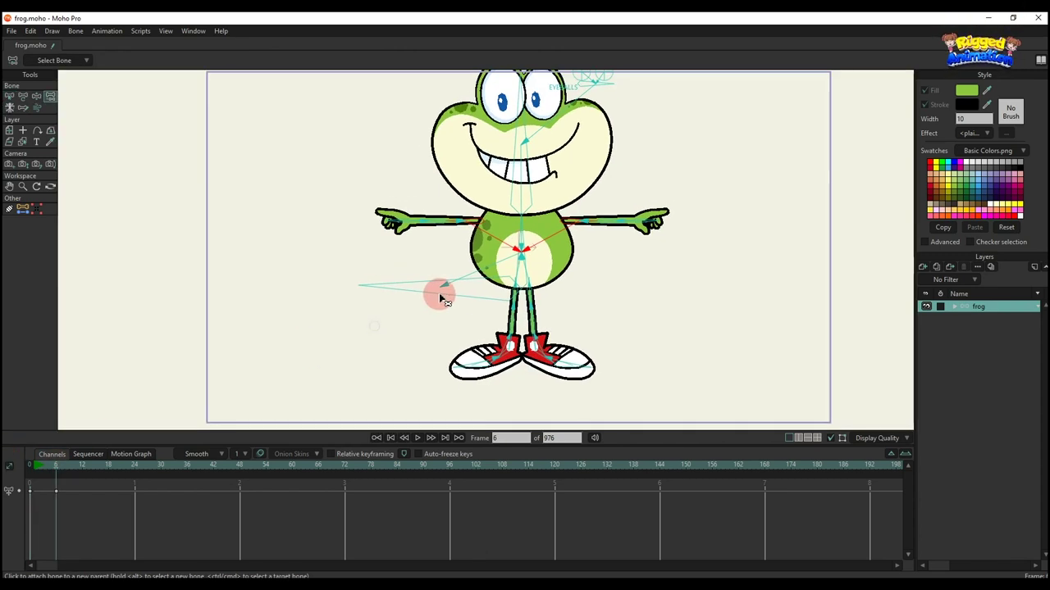
key("t")
key("b")
key("t")
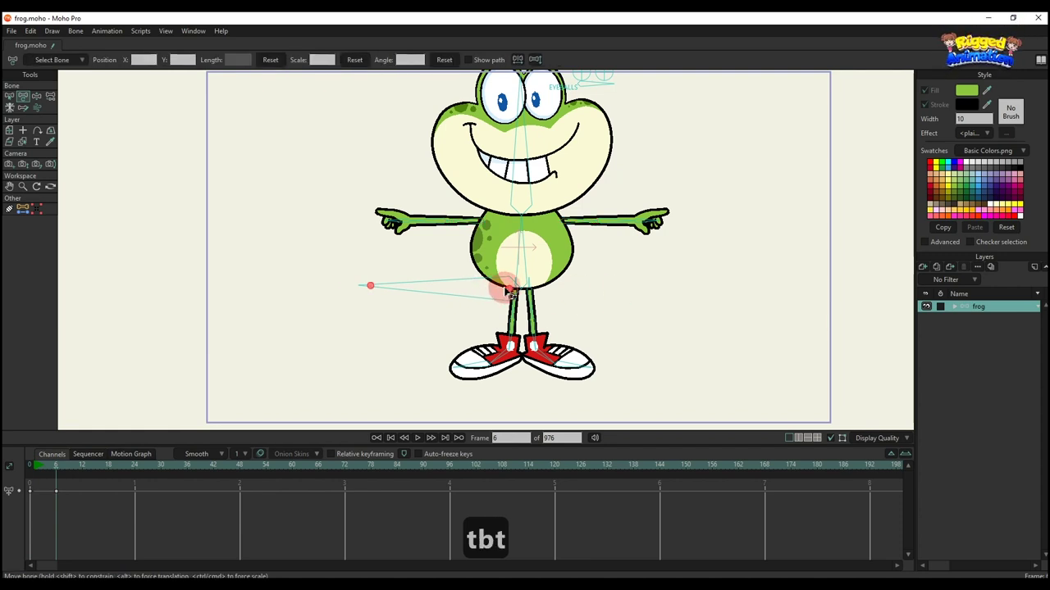
mouse_move(504, 294)
left_mouse_down()
mouse_move(489, 289)
mouse_move(480, 305)
mouse_move(507, 294)
left_mouse_up()
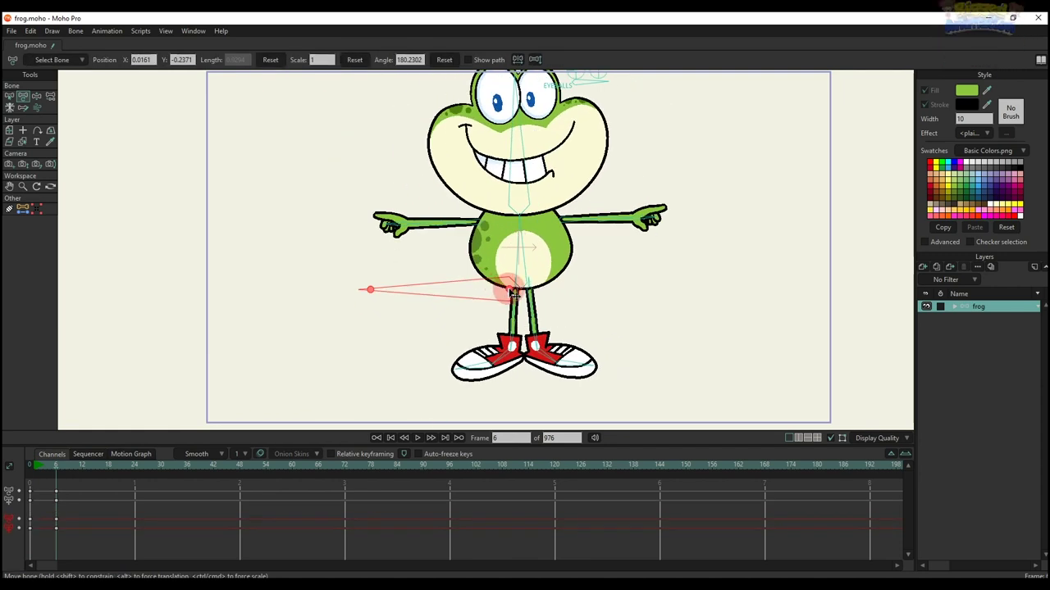
scroll(513, 291, "down", 5)
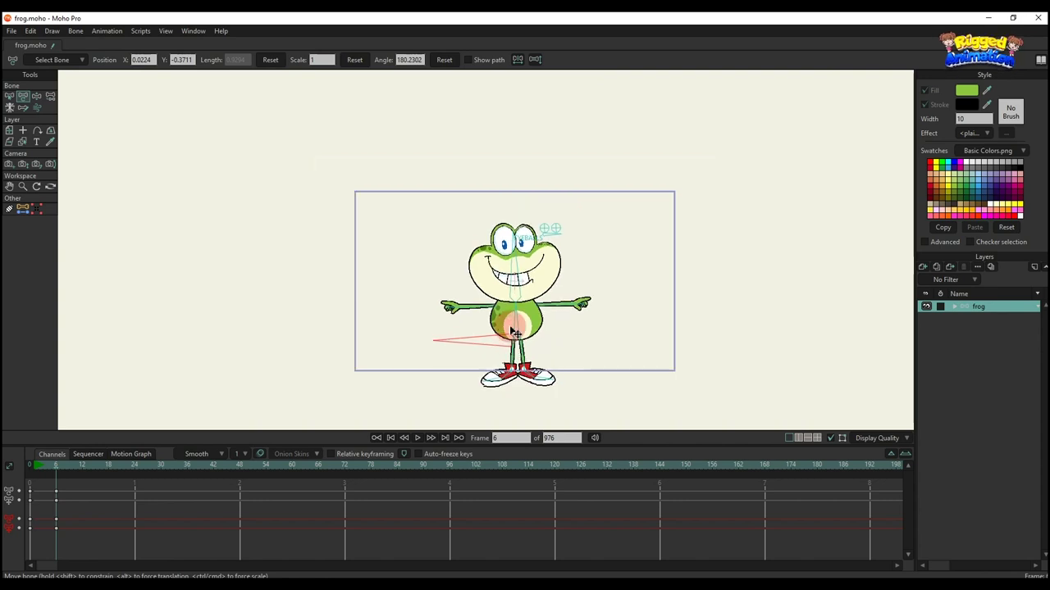
left_click_drag(511, 331, 508, 281)
left_click_drag(125, 556, 56, 464)
key("BackSpace")
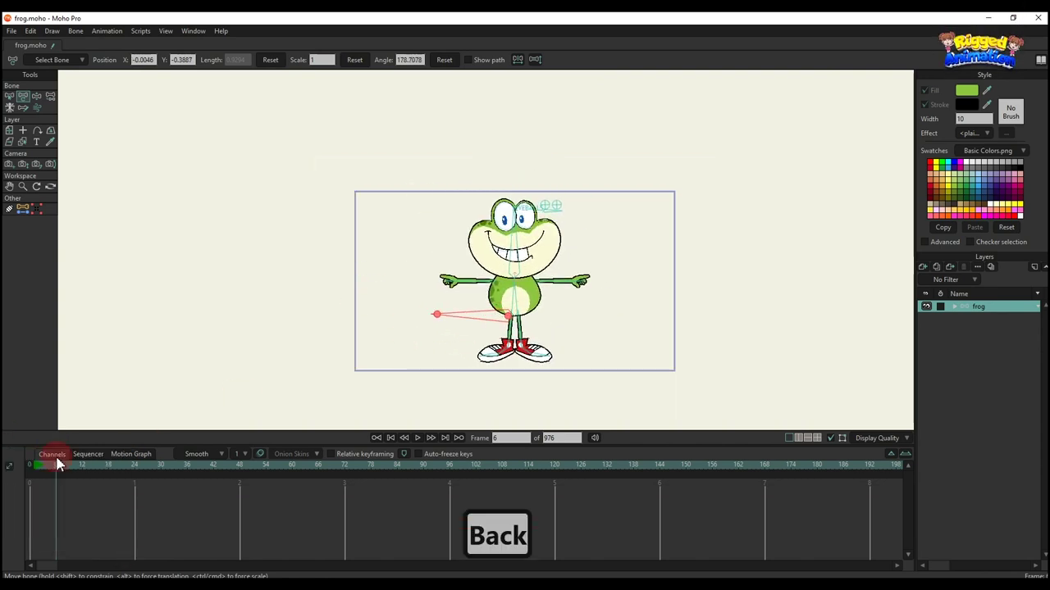
Add a pin bone at the ankle of the leg l side at frame 0.
scroll(567, 238, "up", 10)
key("b")
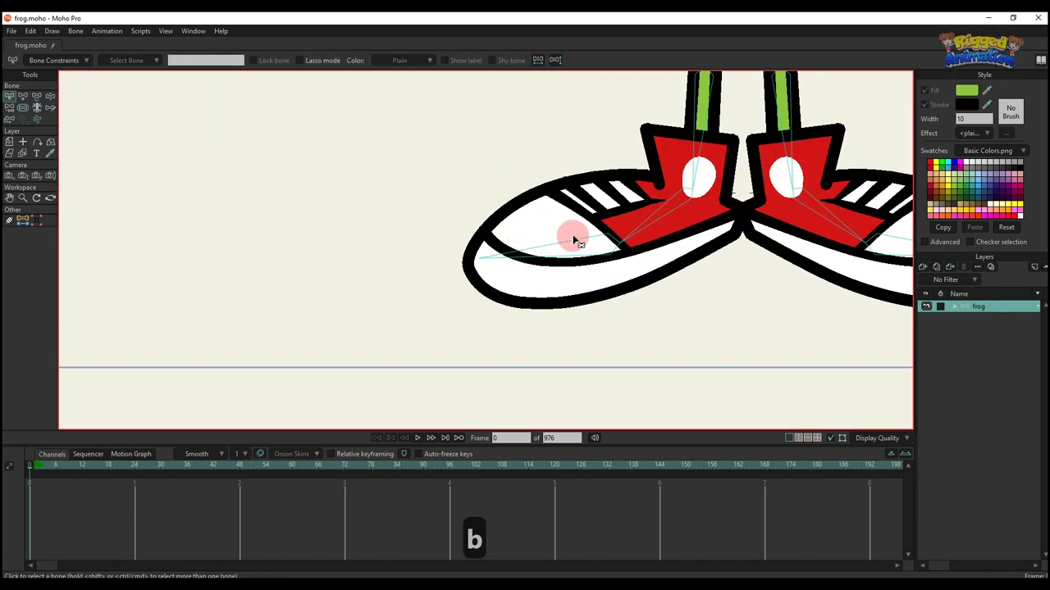
left_click_drag(693, 190, 409, 325)
scroll(409, 325, "up", 3)
key("a")
key("b")
left_click(694, 218)
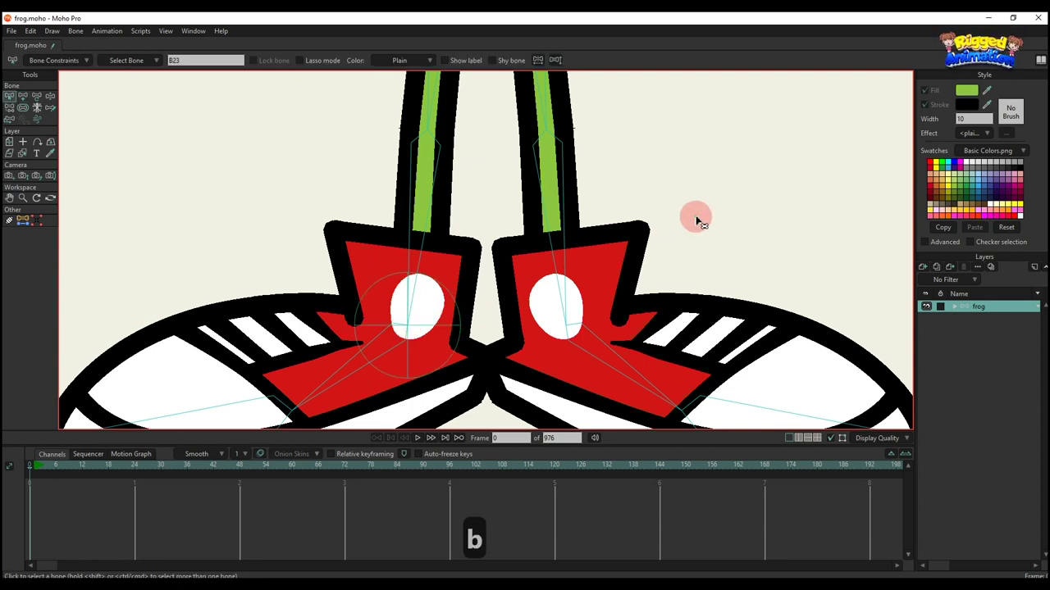
Add a pin bone at the ankle of the leg r side.
key("a")
left_click(553, 319)
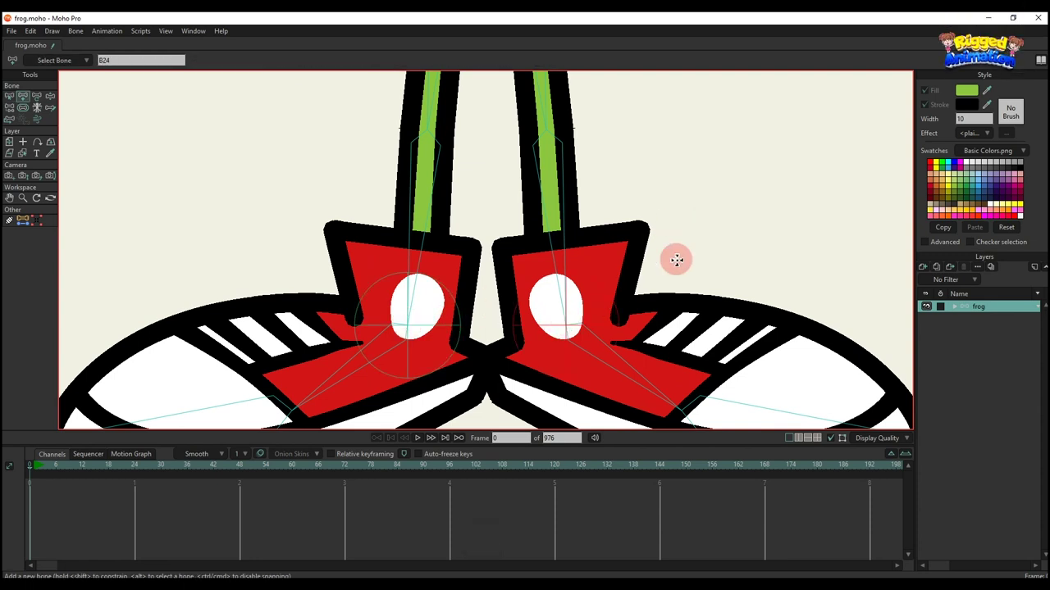
scroll(697, 238, "down", 2)
key("b")
scroll(656, 254, "down", 3)
scroll(455, 345, "up", 3)
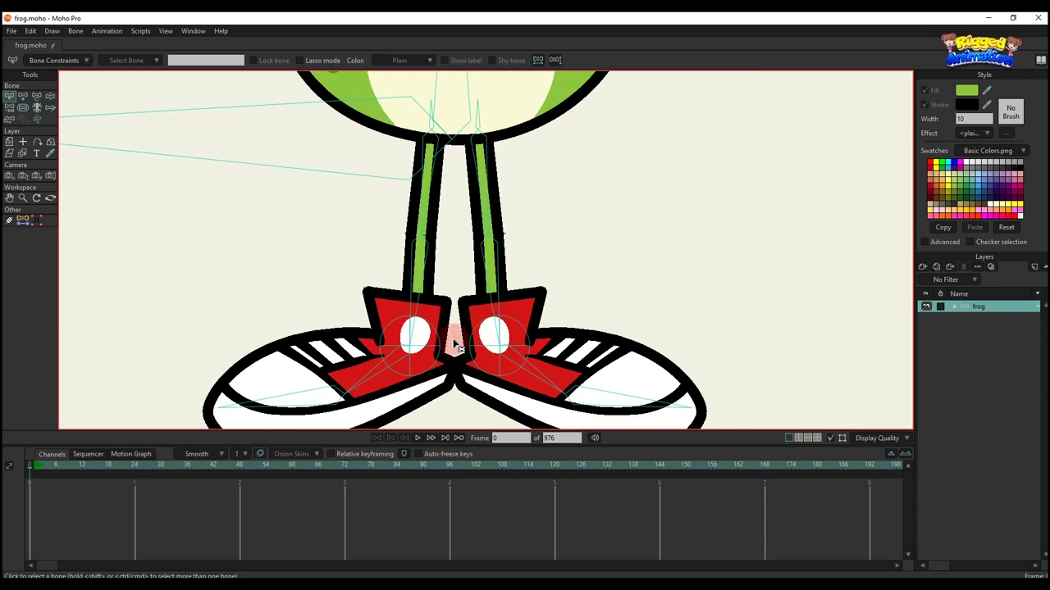
Check the names of both ankle pin bones and set B23 as the target of leg l's lower leg bone B14_2.
left_click(427, 348)
left_click_drag(182, 61, 141, 60)
scroll(537, 314, "up", 1)
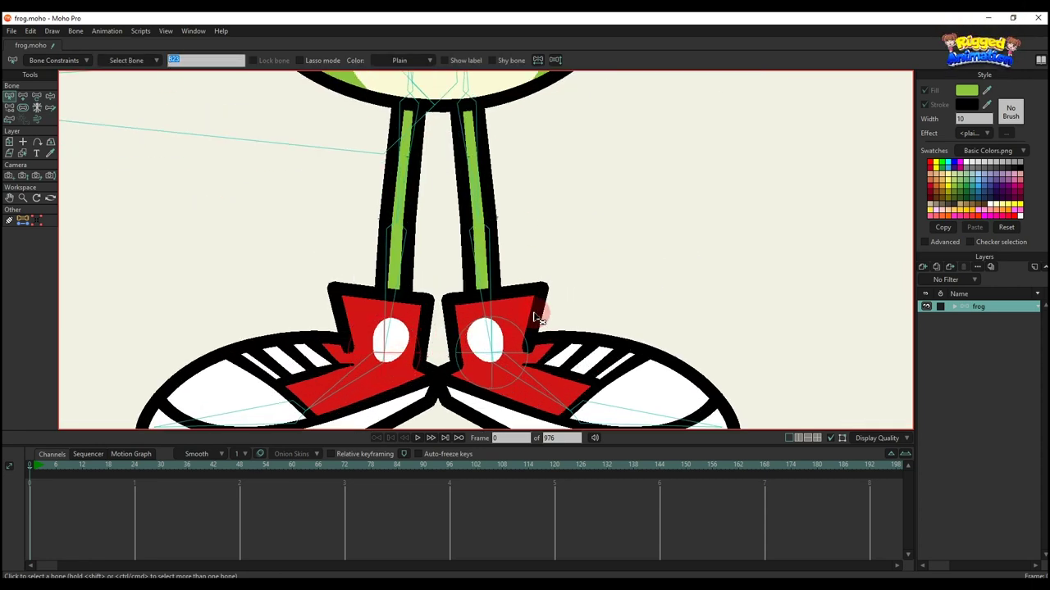
left_click(383, 348)
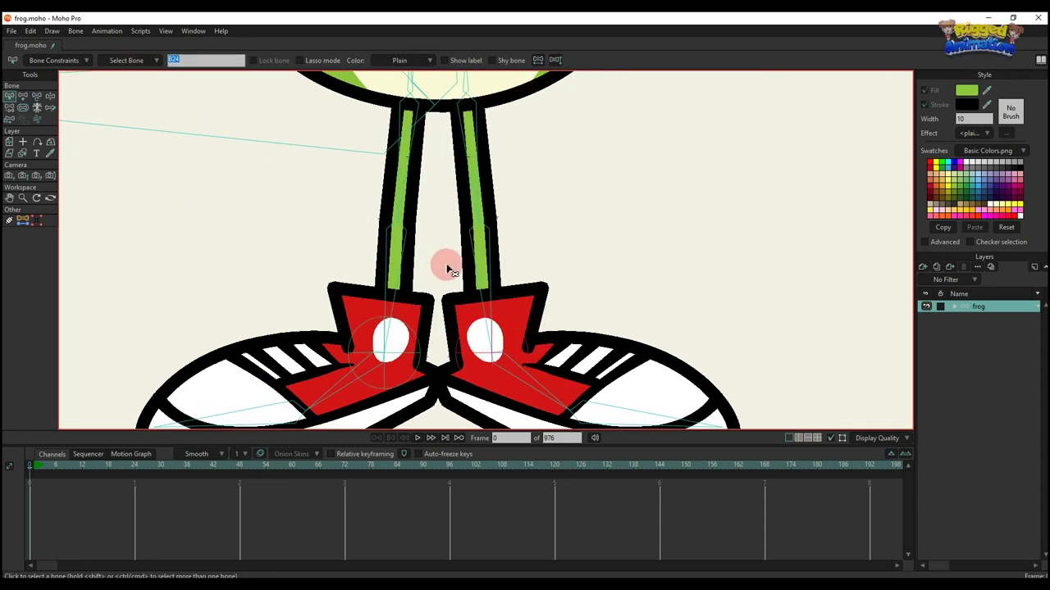
left_click(394, 282)
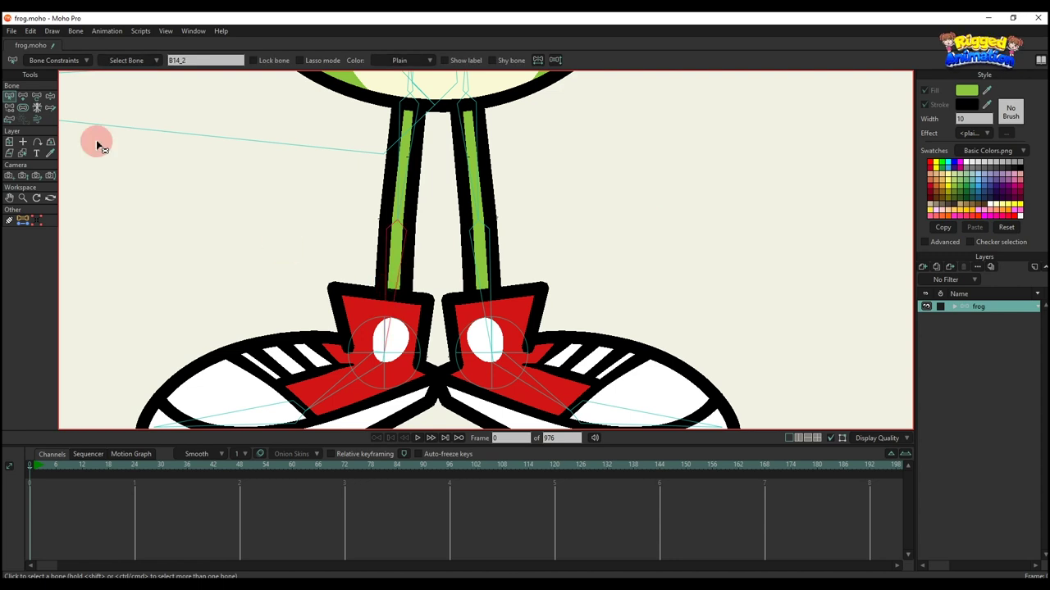
left_click(45, 62)
left_click(57, 195)
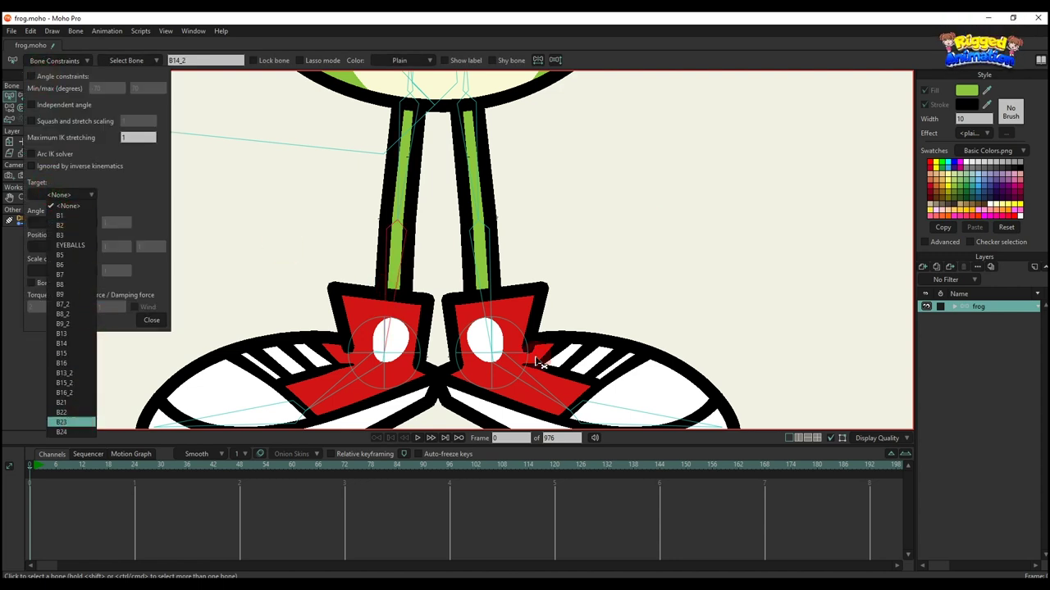
Set B24 as the target of leg r's lower leg bone B14.
left_click(538, 360)
left_click(73, 197)
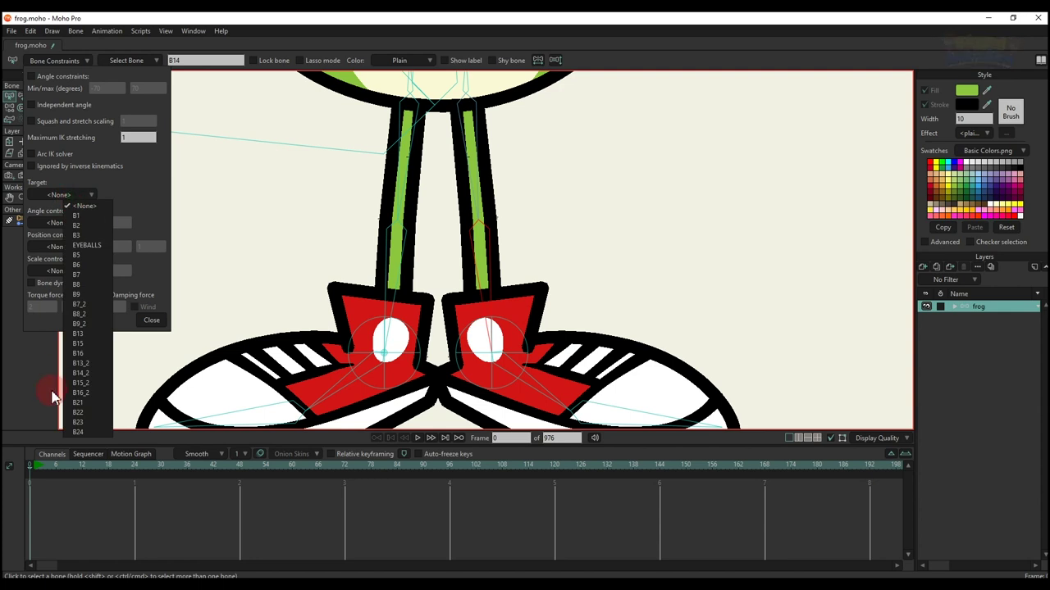
left_click(221, 381)
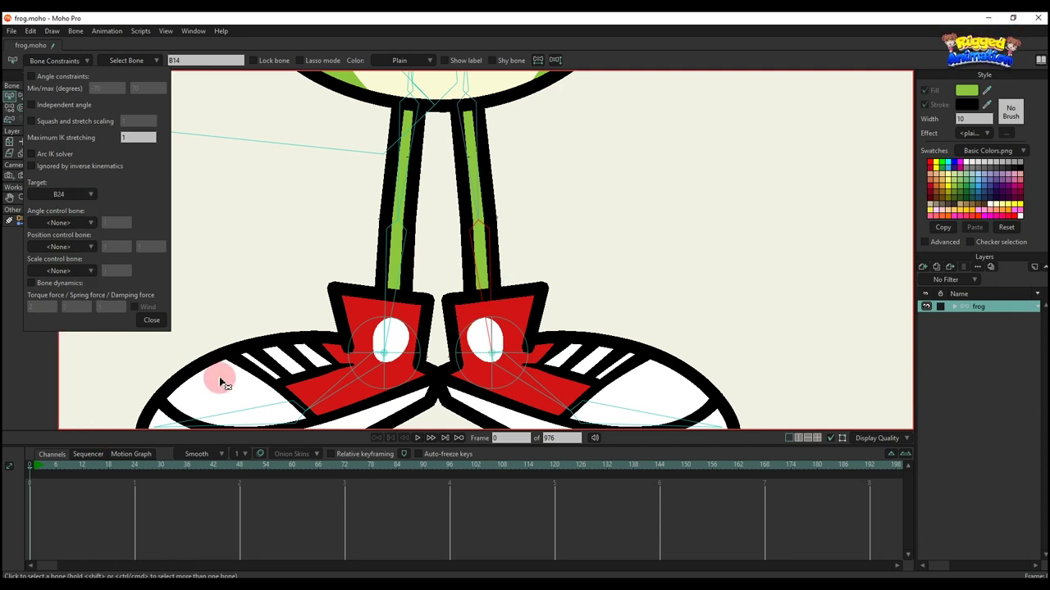
left_click(151, 321)
Test the leg targets at frame 6 by moving and manipulating the horizontal hip bone.
left_click(54, 466)
scroll(422, 215, "down", 3)
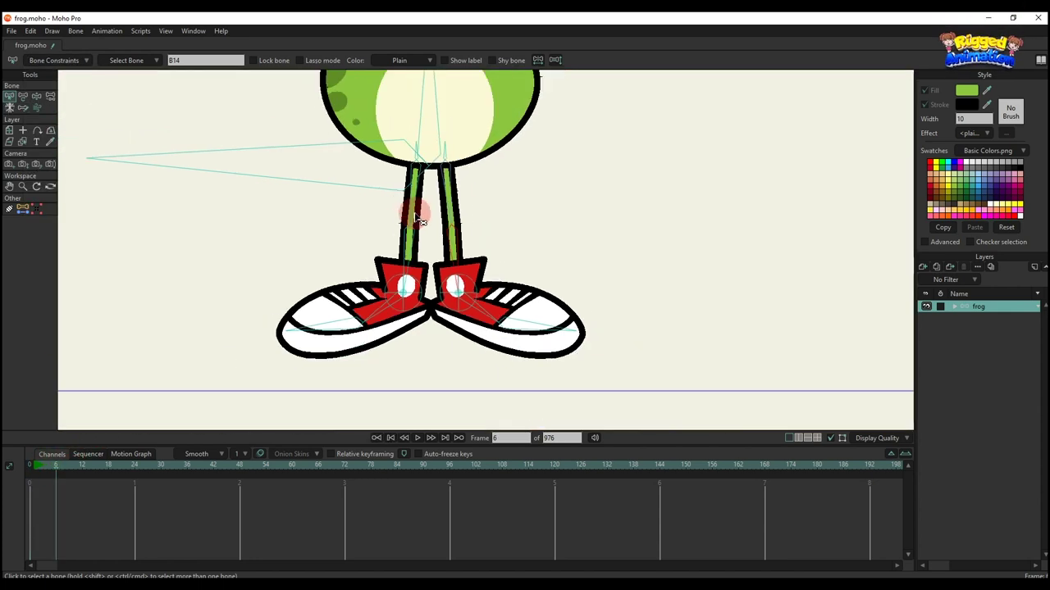
left_click_drag(419, 211, 528, 289)
key("t")
scroll(457, 216, "down", 2)
scroll(471, 250, "down", 1)
scroll(455, 250, "down", 1)
key("z")
scroll(460, 267, "up", 3)
key("t")
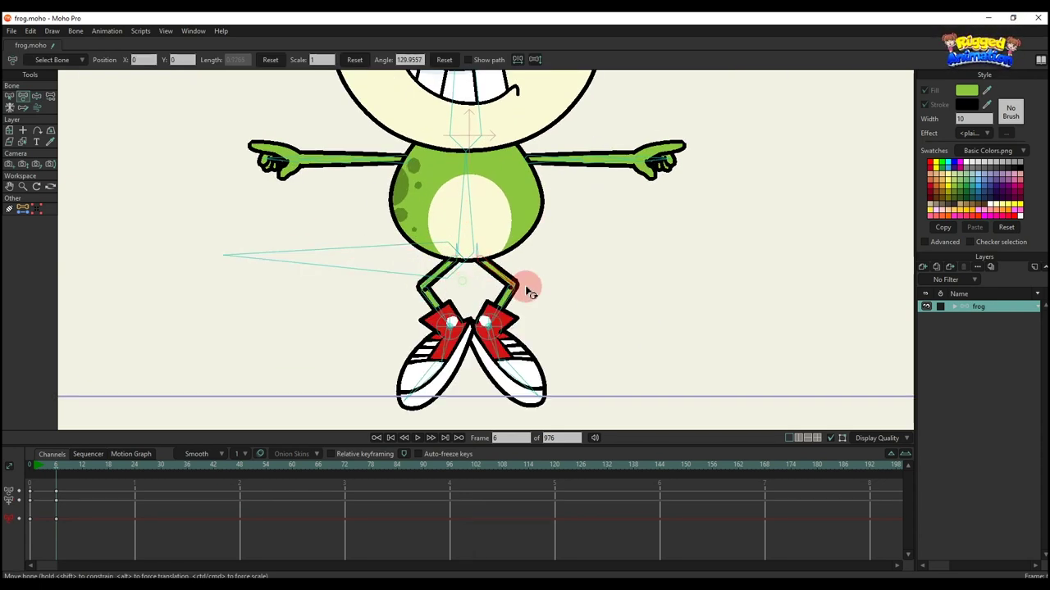
key("z")
mouse_move(429, 253)
left_mouse_down()
mouse_move(410, 227)
mouse_move(418, 298)
mouse_move(420, 247)
mouse_move(429, 271)
left_mouse_up()
scroll(466, 314, "up", 4)
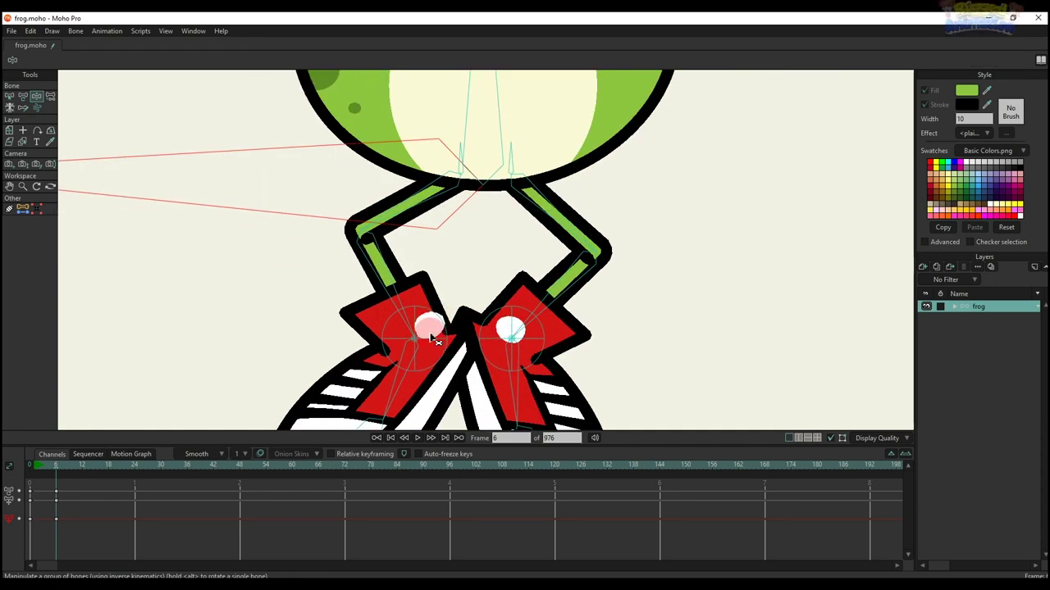
Return to frame 0 and bind the points of leg l's spot layer to the lower leg bone B14_2.
right_click(434, 329, "alt")
left_click_drag(58, 468, 5, 464)
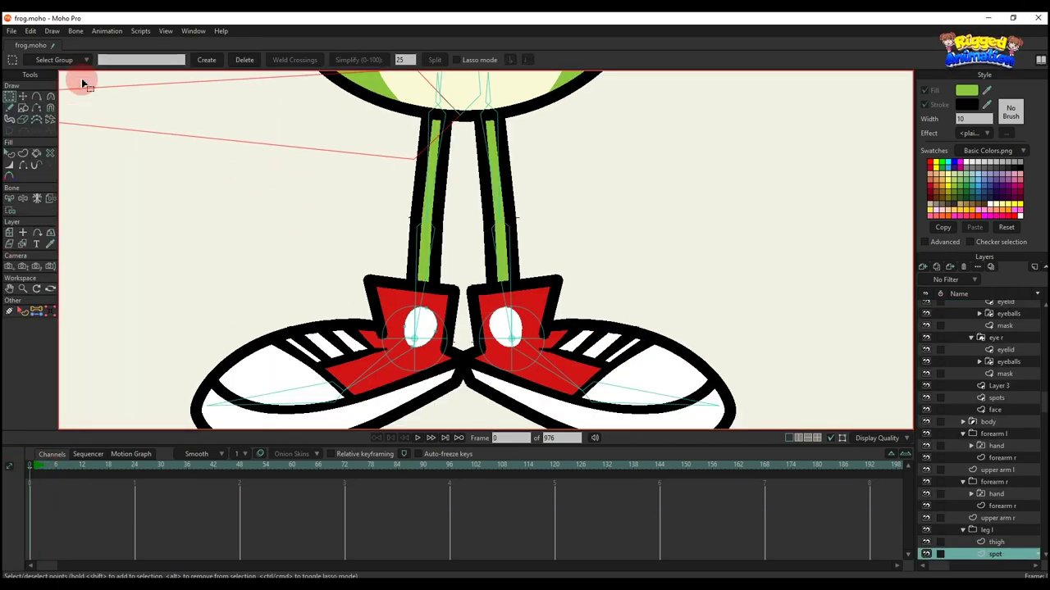
key("b")
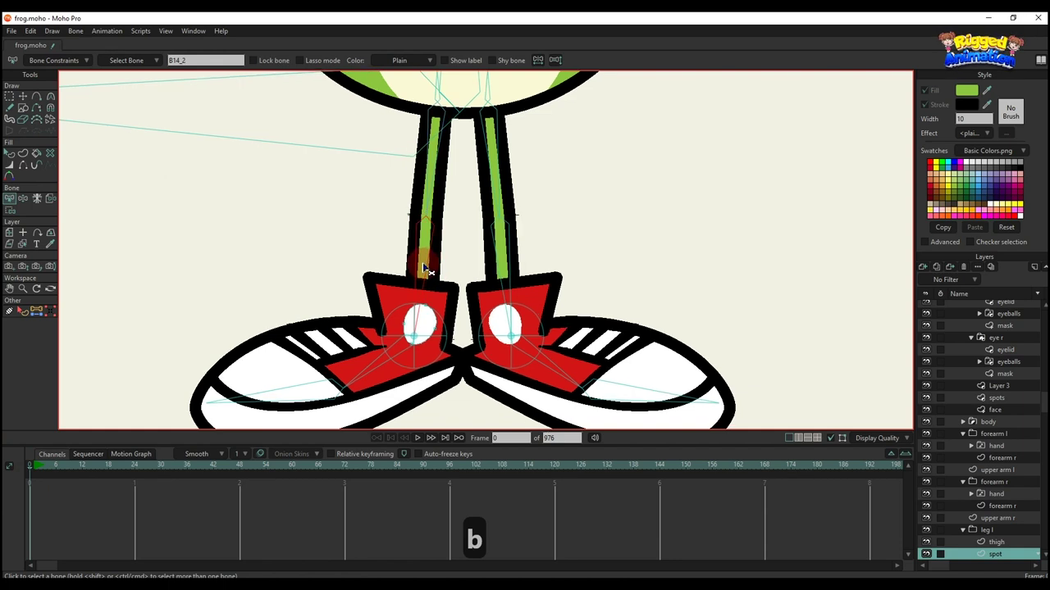
key("i")
left_click(200, 61)
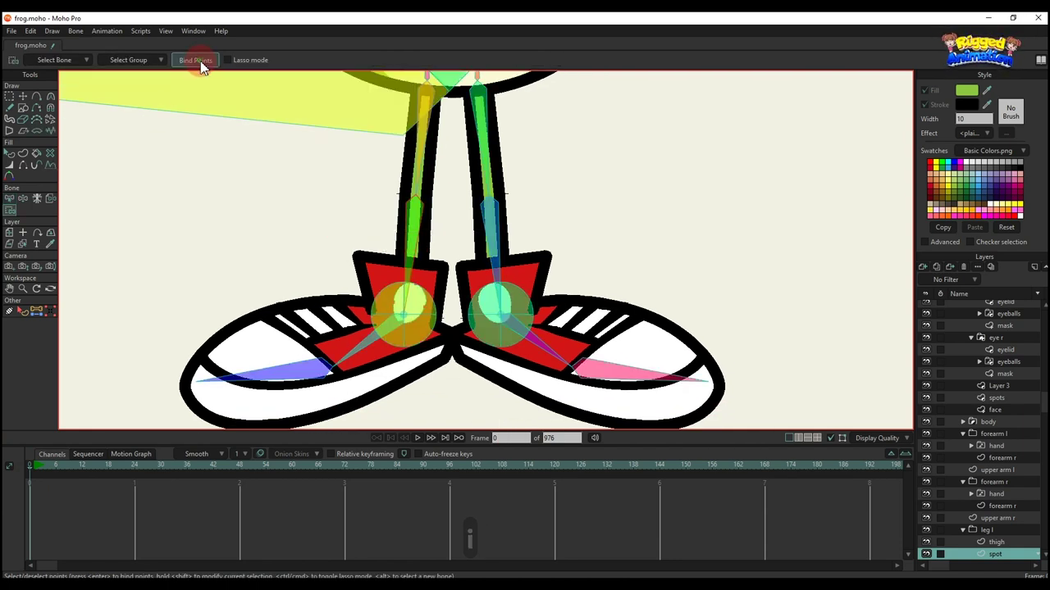
Bind the points of leg r's spot layer to that leg's lower leg bone.
right_click(498, 297, "alt")
key("b")
left_click(497, 264)
key("i")
left_click_drag(457, 269, 632, 466)
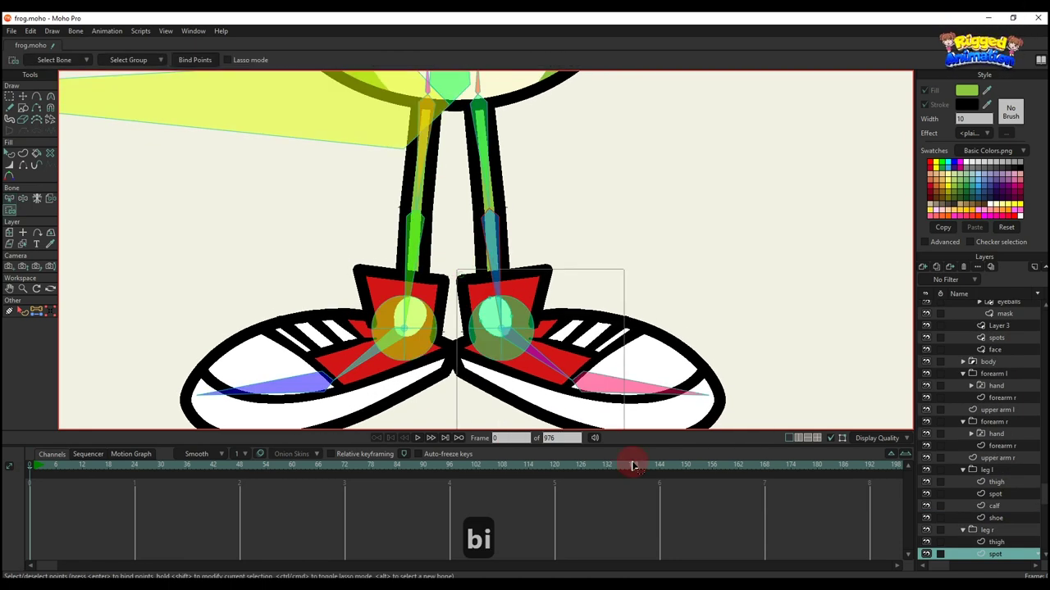
left_click(203, 68)
Select the frog layer and test the bound shoe spots at frame 6 by manipulating the horizontal hip bone.
scroll(1019, 352, "up", 5)
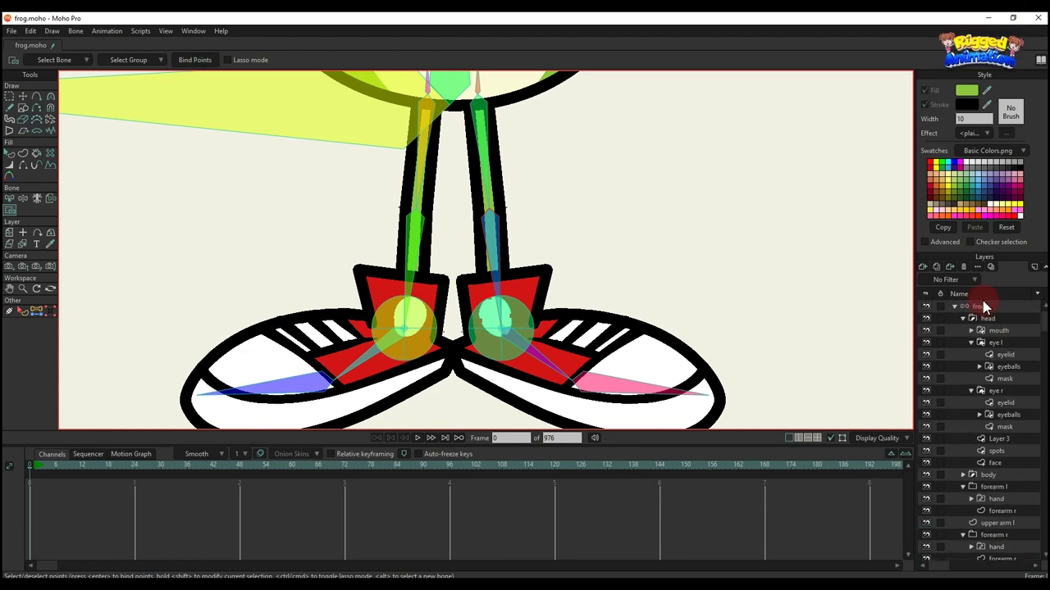
left_click(724, 318)
left_click(55, 465)
scroll(410, 275, "down", 3)
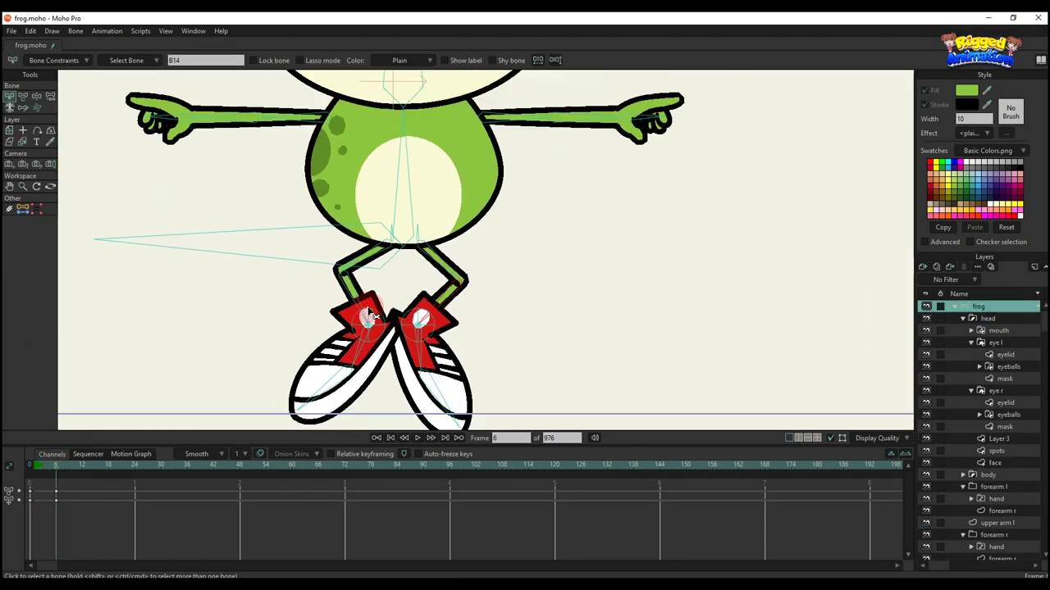
key("t")
key("z")
left_click_drag(363, 255, 402, 344)
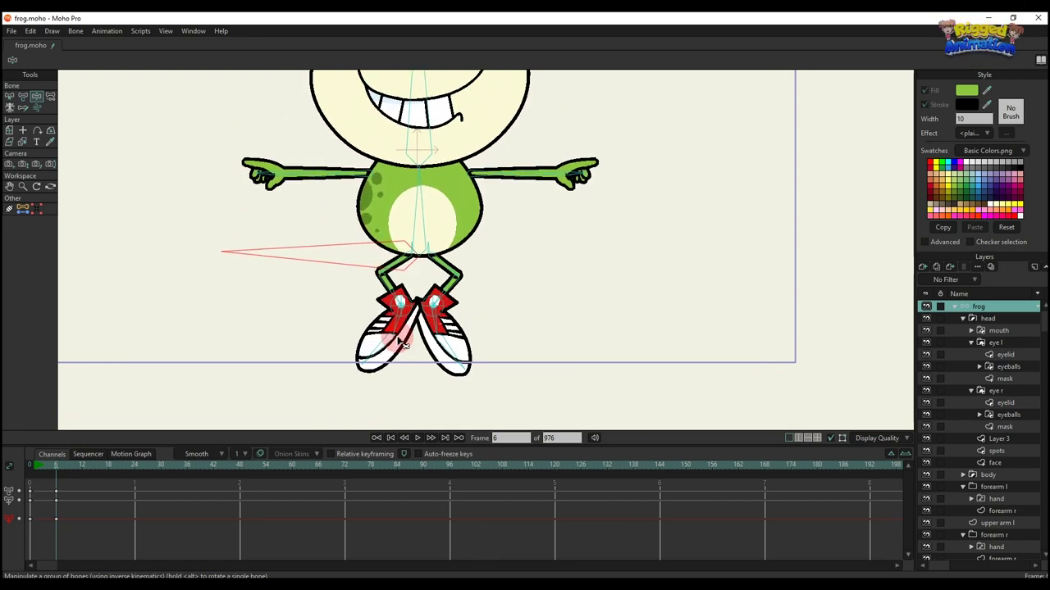
scroll(358, 318, "up", 2)
Return to frame 0 and enable Independent angle for the foot bones.
key("b")
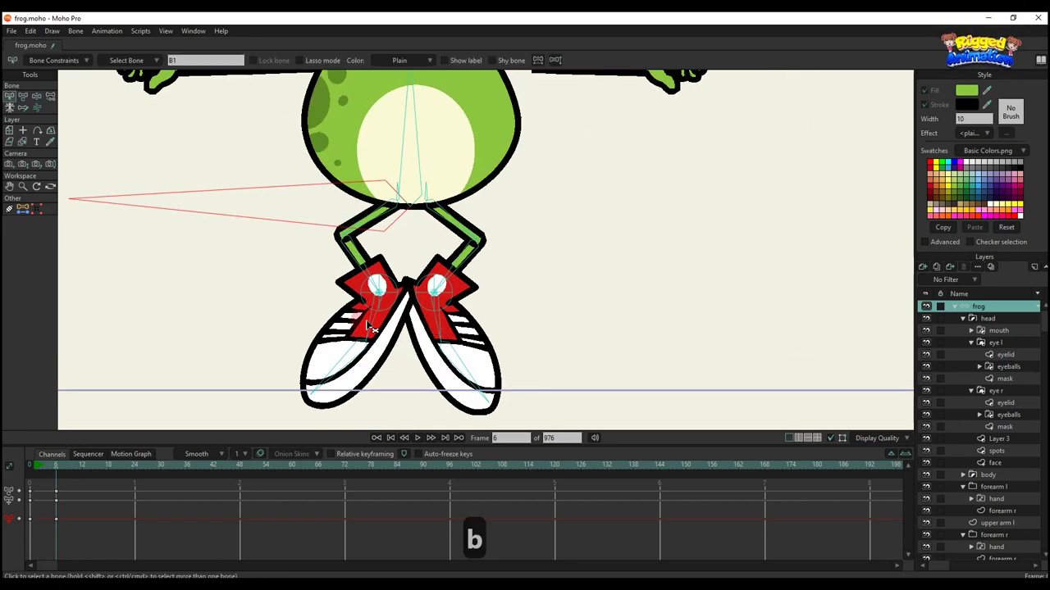
left_click_drag(57, 471, 7, 462)
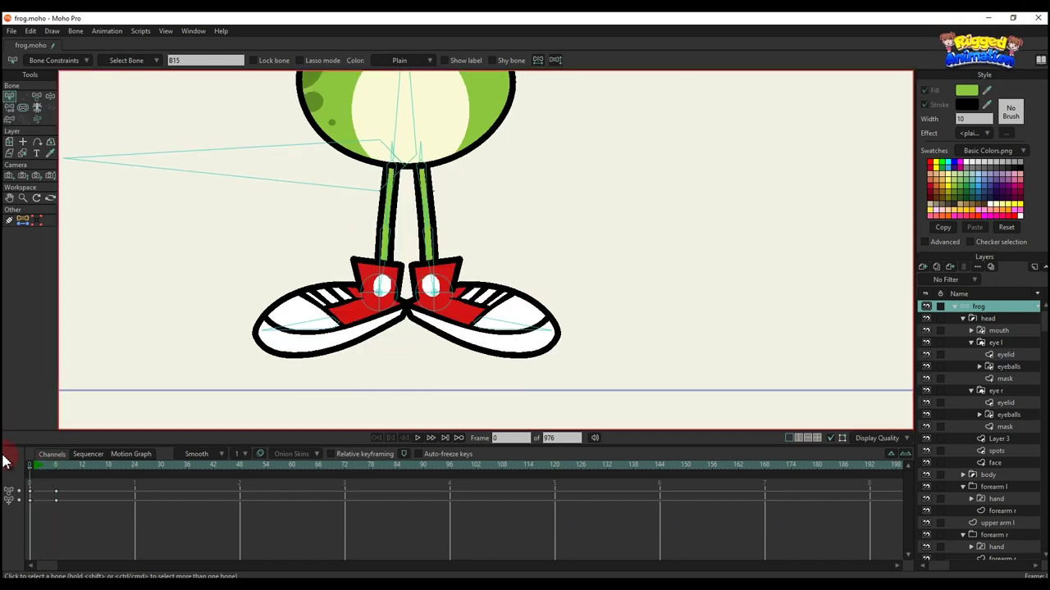
left_click(70, 61)
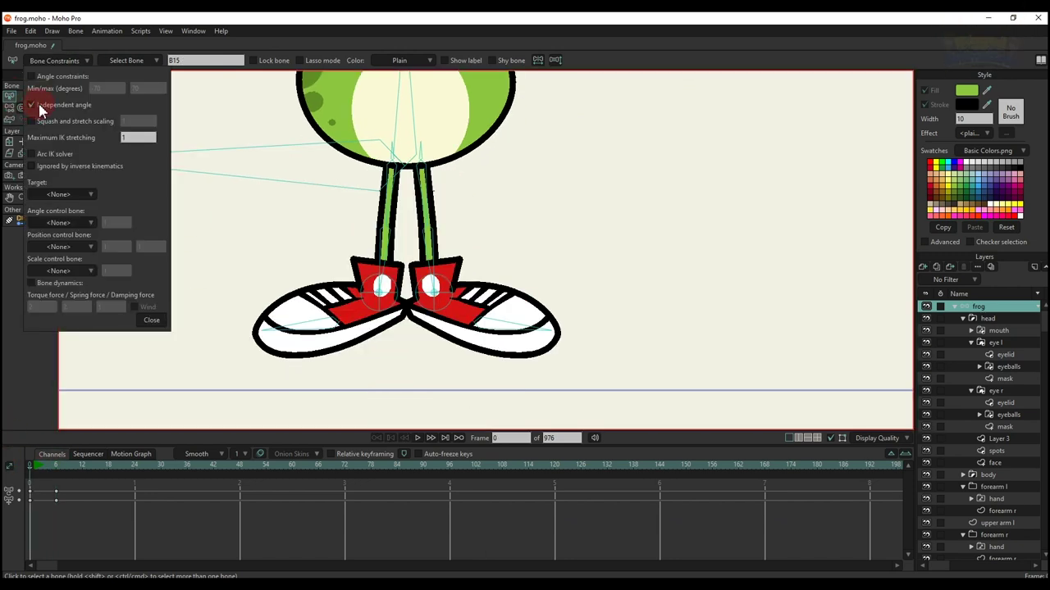
left_click(152, 322)
scroll(578, 263, "down", 2)
key("b")
left_click(579, 262)
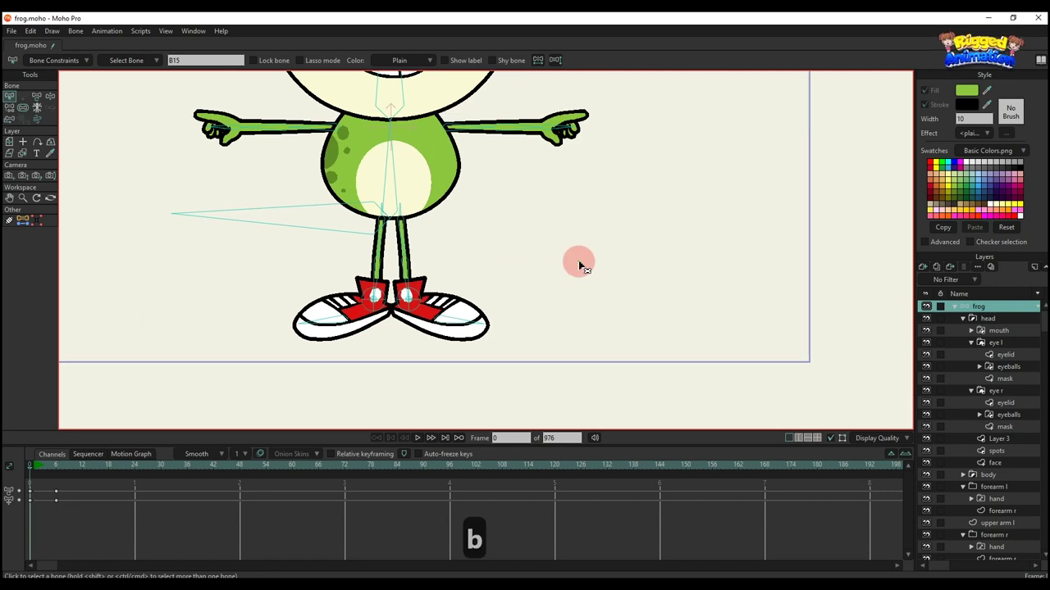
Test the independent foot angles at frame 6 by manipulating the hip bone, and delete the test keyframes.
left_click(54, 467)
key("t")
key("z")
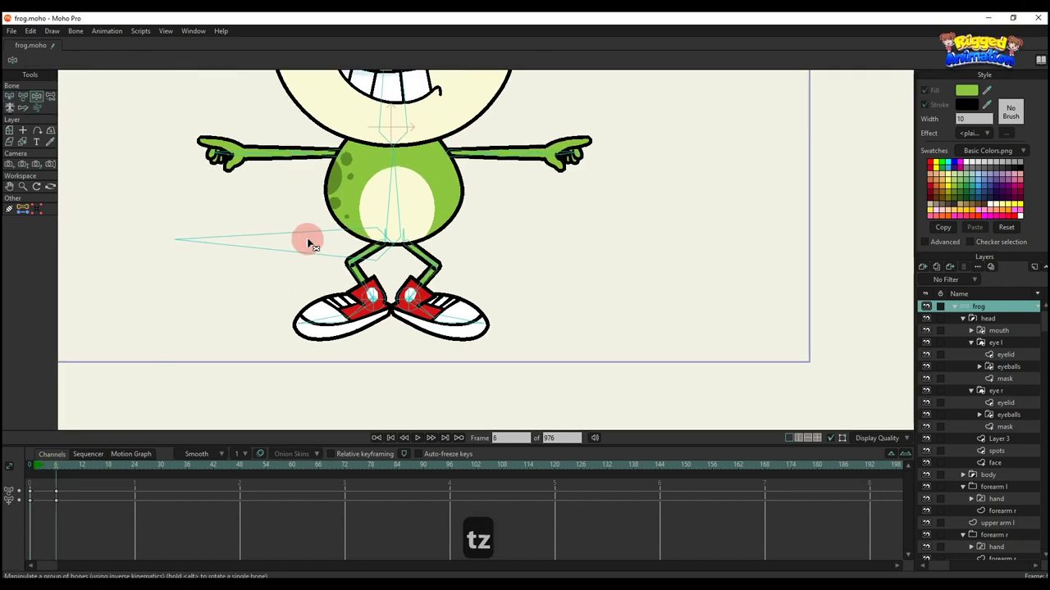
left_click_drag(305, 237, 387, 208)
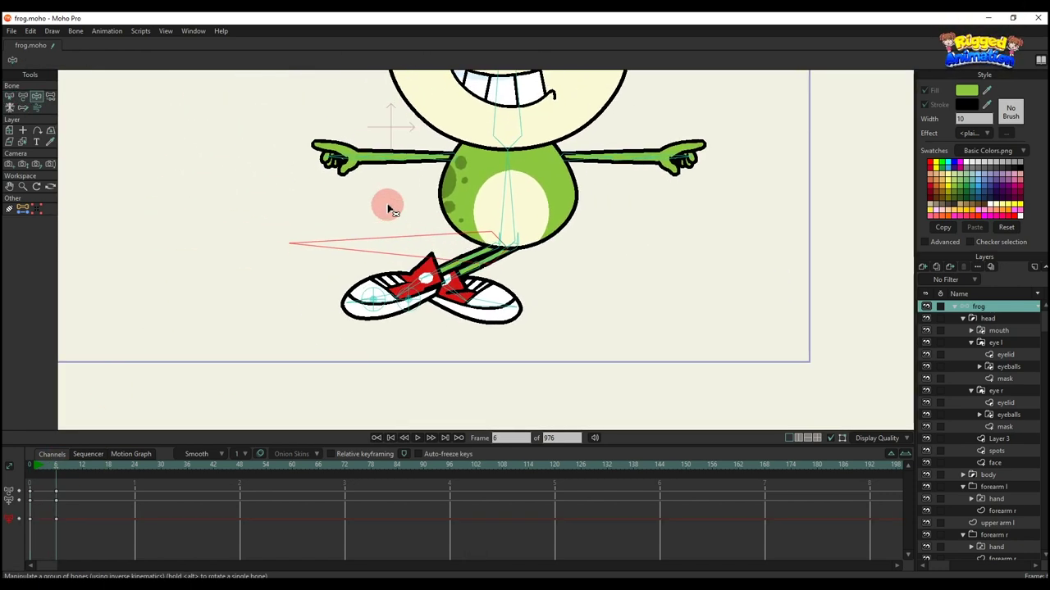
key("BackSpace")
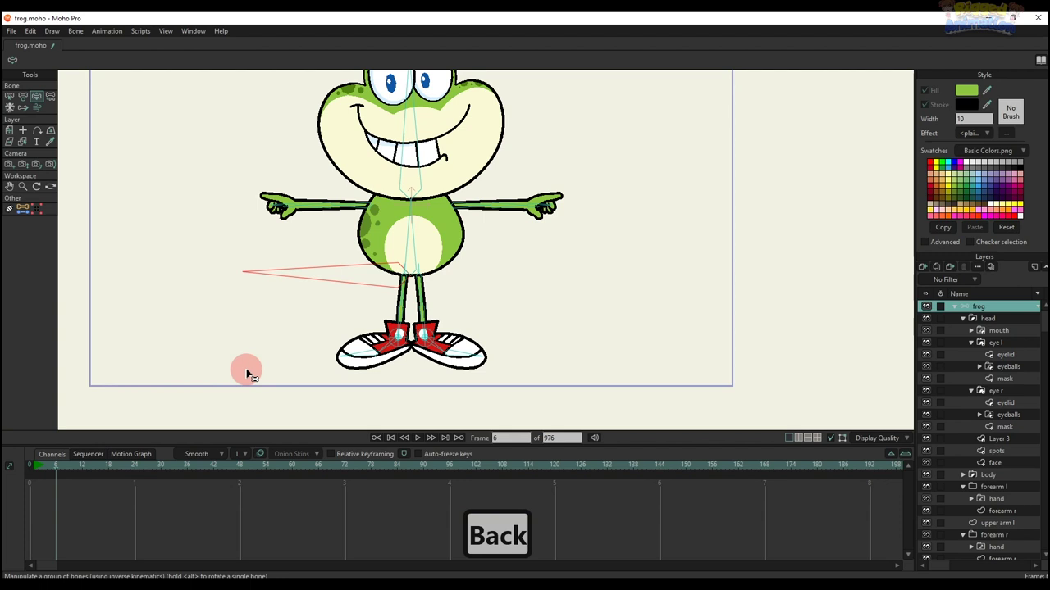
Test turning leg l at frame 6 by flipping its bones so the shoe points the other way.
key("t")
scroll(402, 287, "up", 5)
left_click(406, 252)
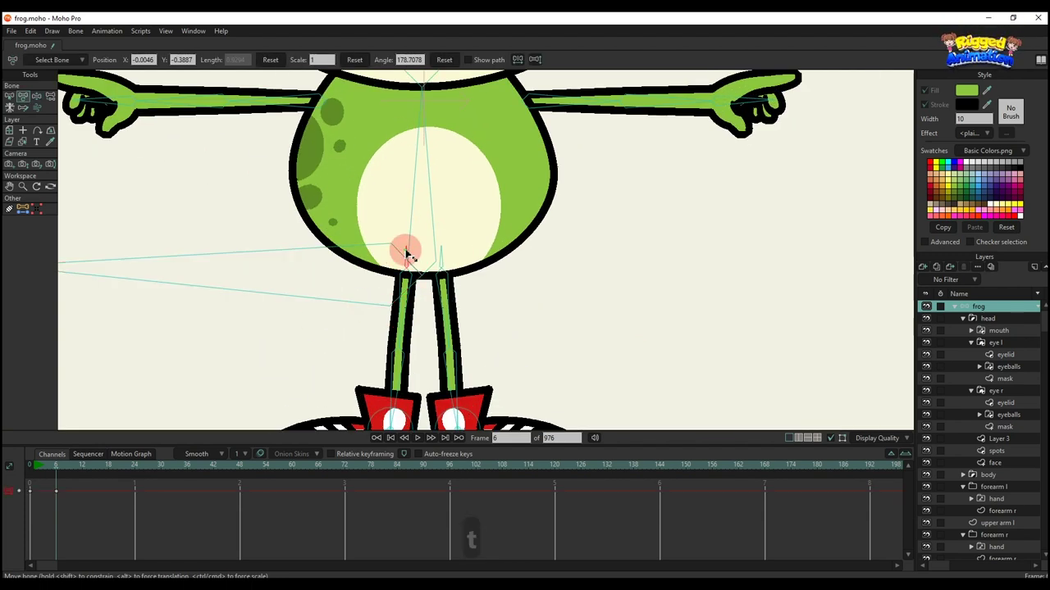
left_click(535, 62)
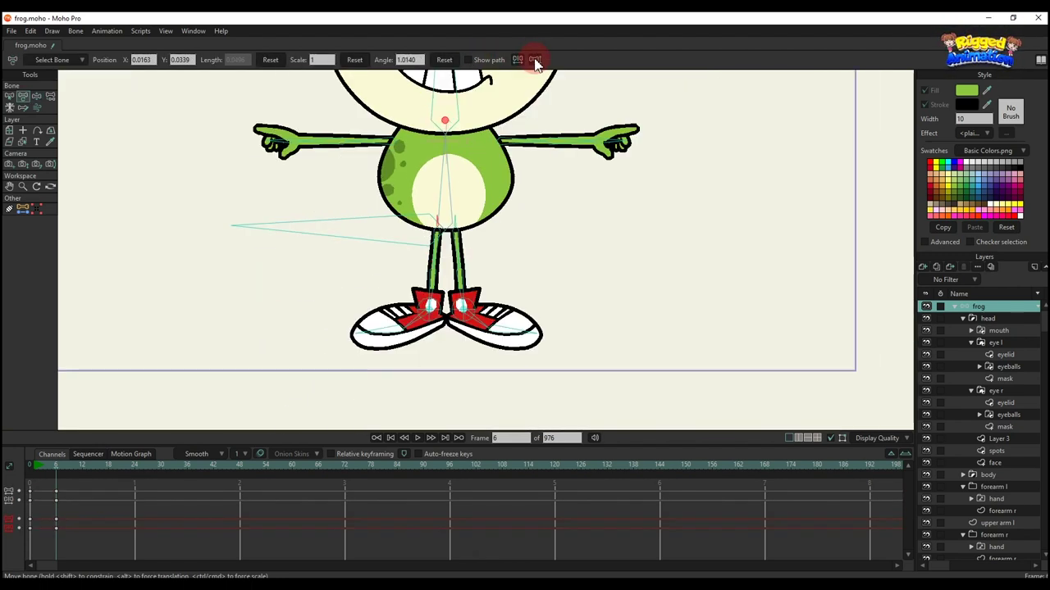
scroll(443, 274, "up", 5)
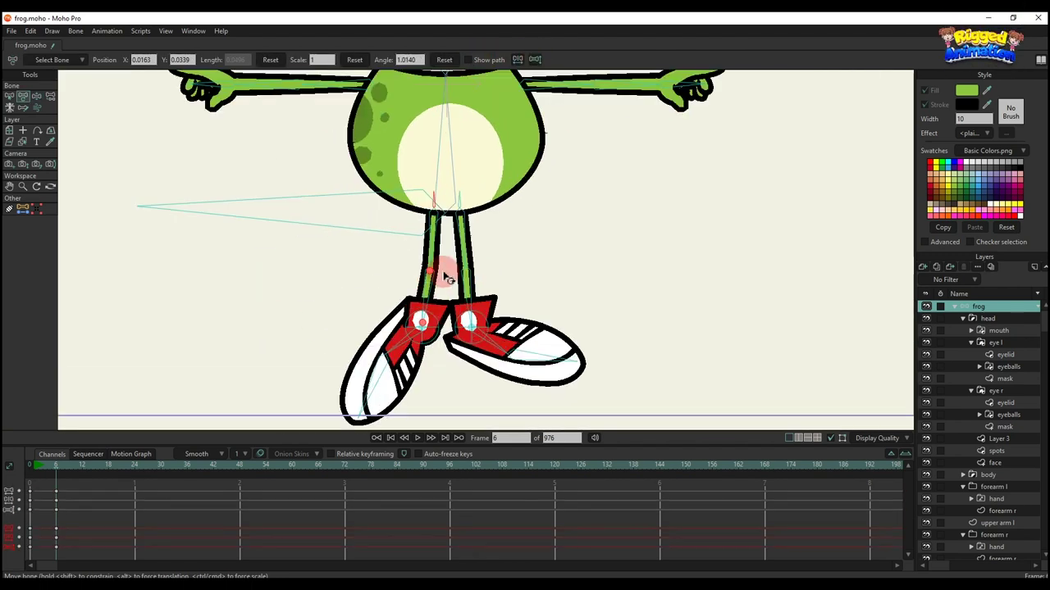
left_click_drag(463, 346, 462, 342)
scroll(459, 328, "down", 1)
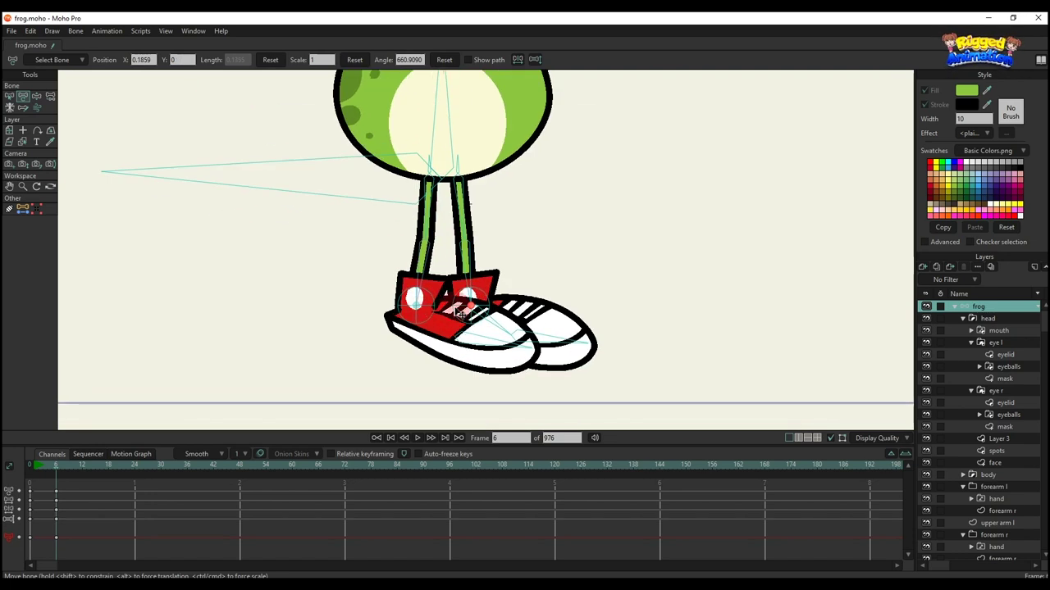
Test the leg pose at frame 6 by moving the ankle pin bones and leg r's upper pin bone.
left_click_drag(408, 316, 386, 335)
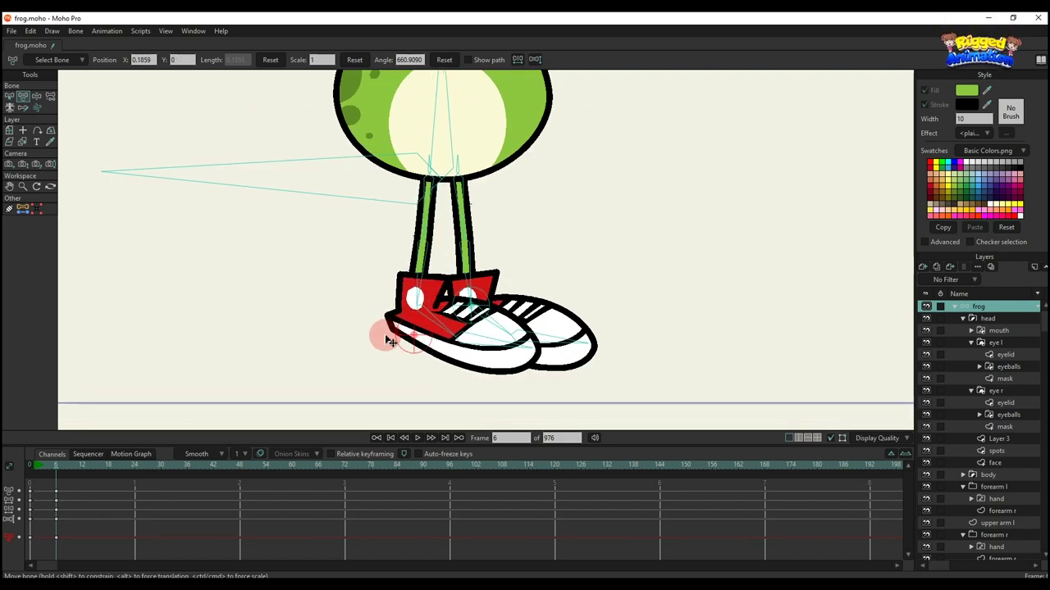
left_click_drag(487, 300, 476, 264)
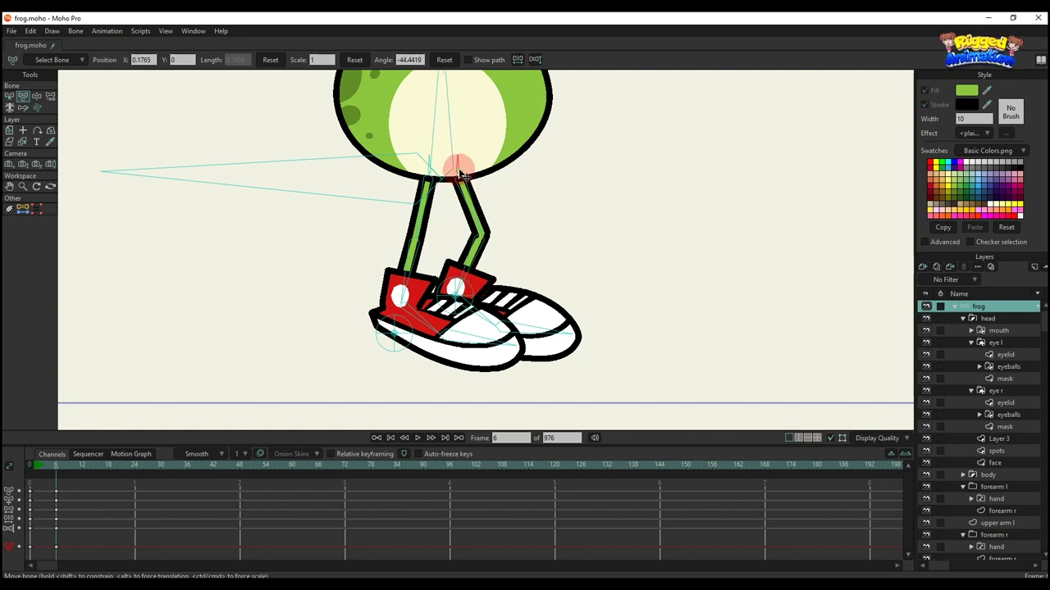
left_click_drag(459, 173, 460, 159)
scroll(462, 233, "down", 5)
scroll(459, 254, "up", 4)
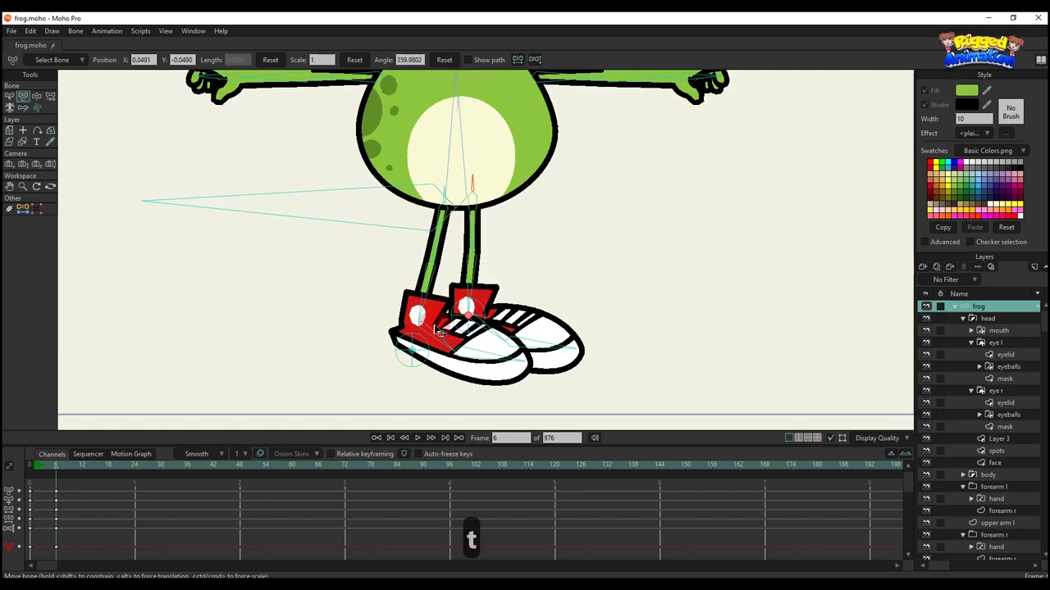
left_click_drag(418, 351, 446, 318)
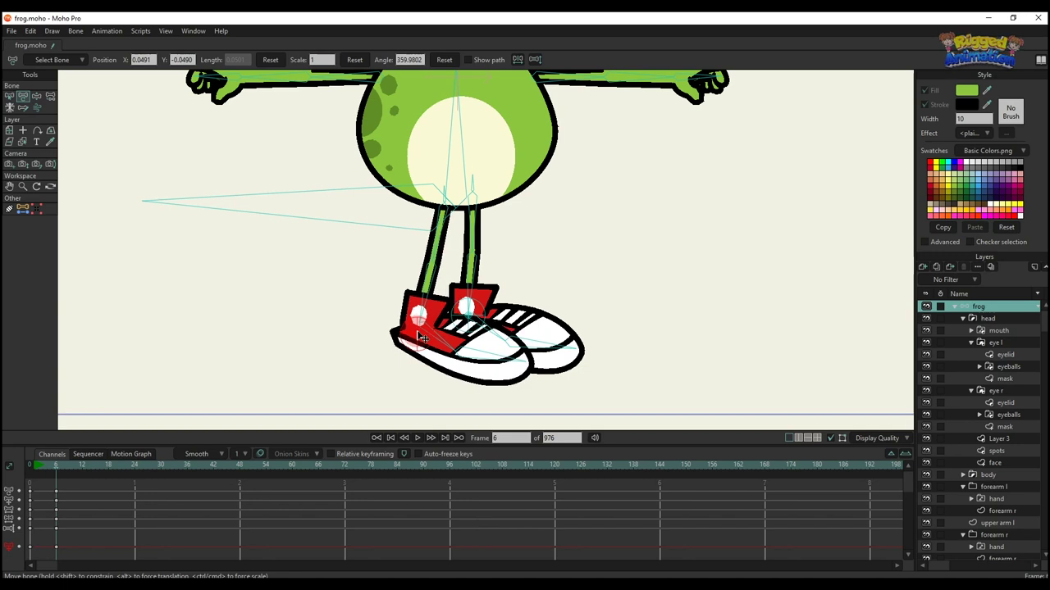
Manipulate the horizontal hip bone to test the turned legs, and delete all test keyframes.
key("z")
left_click_drag(410, 218, 440, 228)
key("t")
key("z")
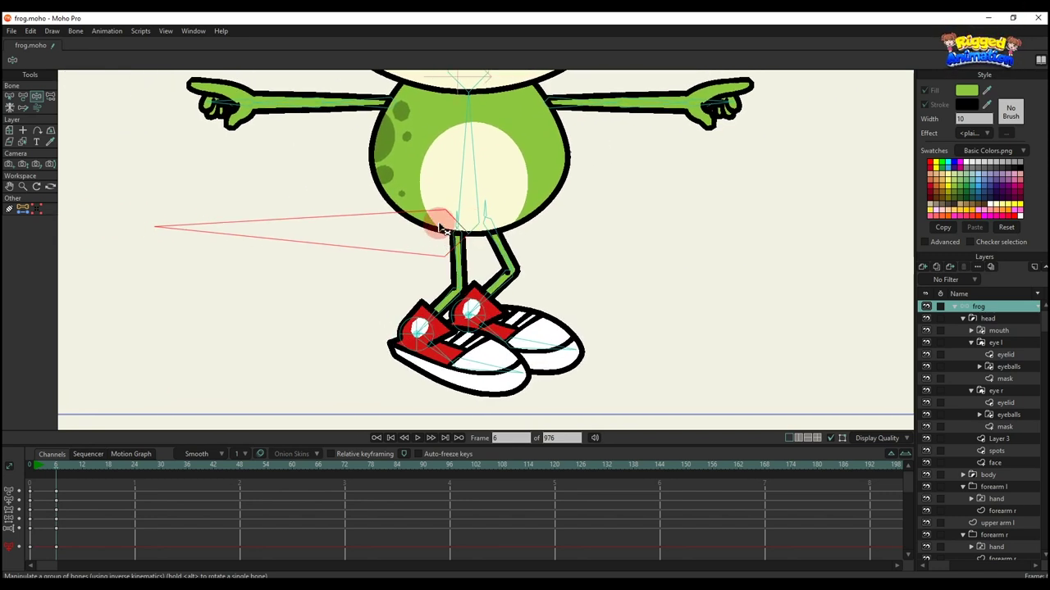
scroll(440, 300, "down", 5)
left_click_drag(437, 287, 293, 345)
key("BackSpace")
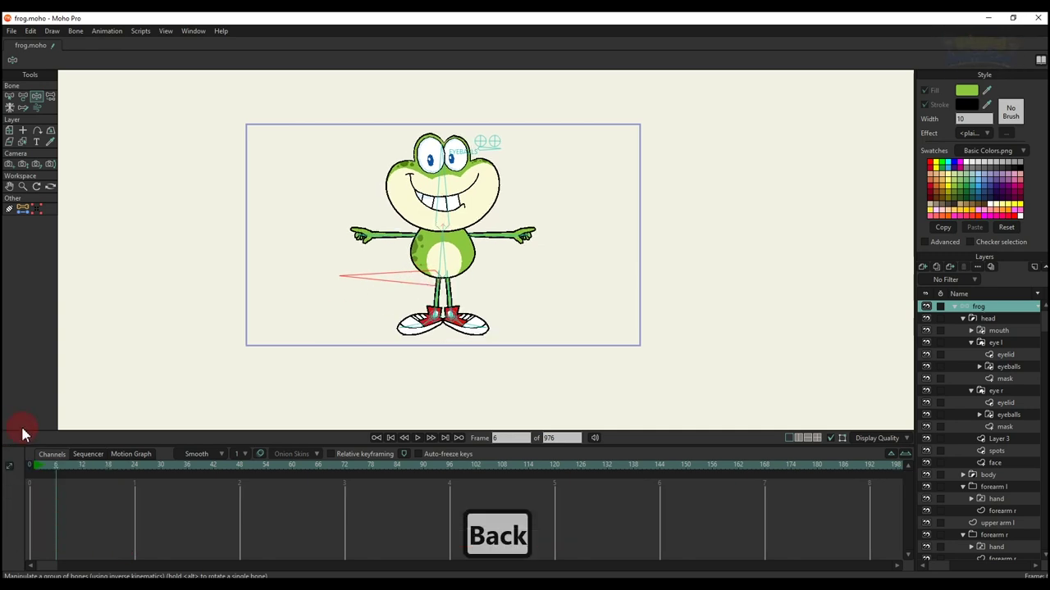
Test the arm bones at frame 6 by posing both hands on the hips and tilting the head.
scroll(363, 323, "up", 3)
key("t")
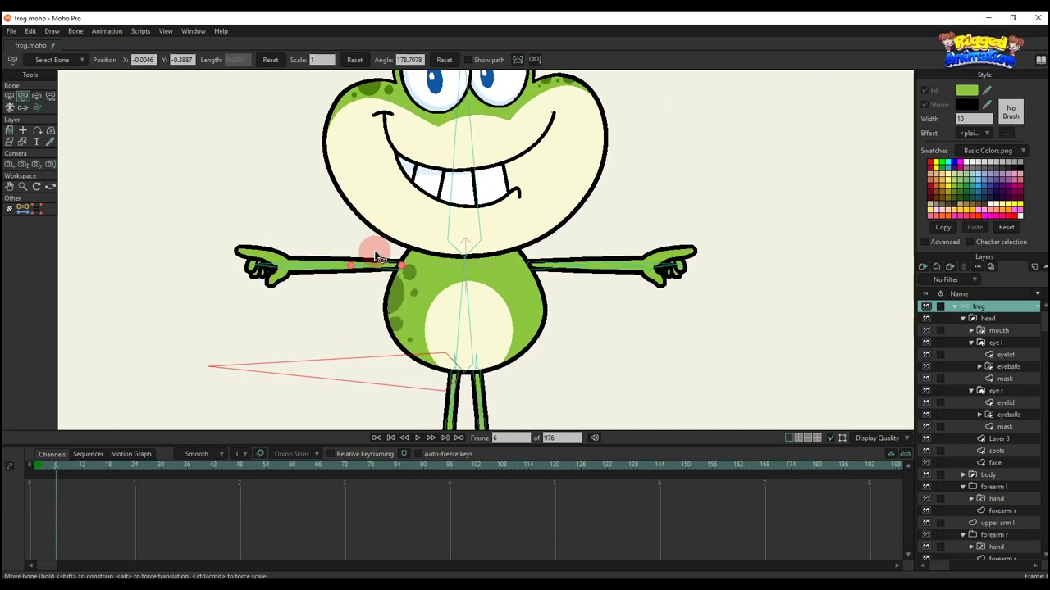
left_click_drag(375, 246, 321, 265)
scroll(449, 240, "down", 3)
mouse_move(446, 233)
left_mouse_down()
mouse_move(431, 206)
mouse_move(428, 223)
left_mouse_up()
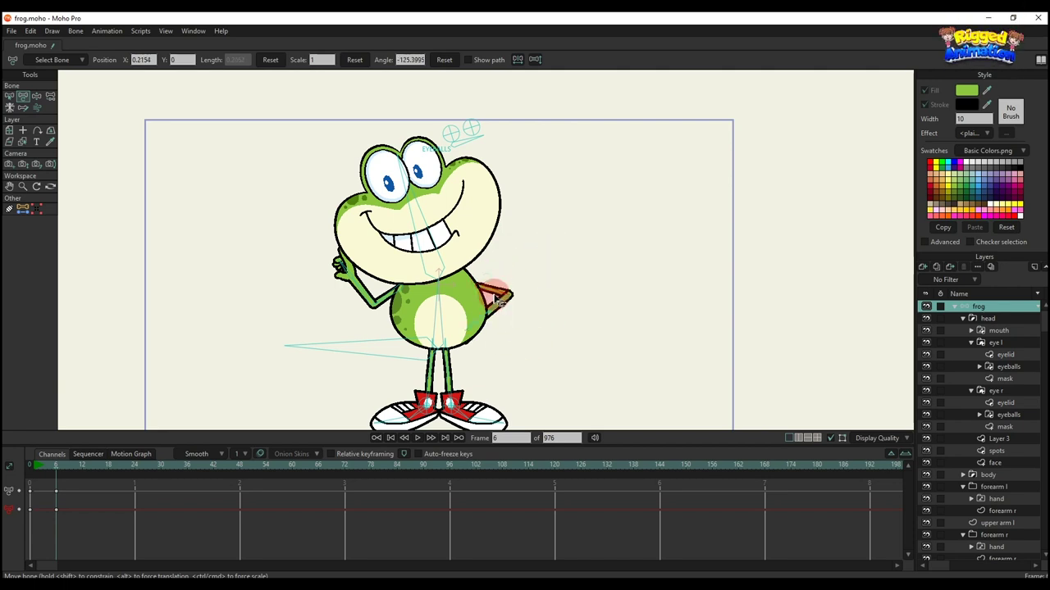
scroll(402, 325, "down", 5)
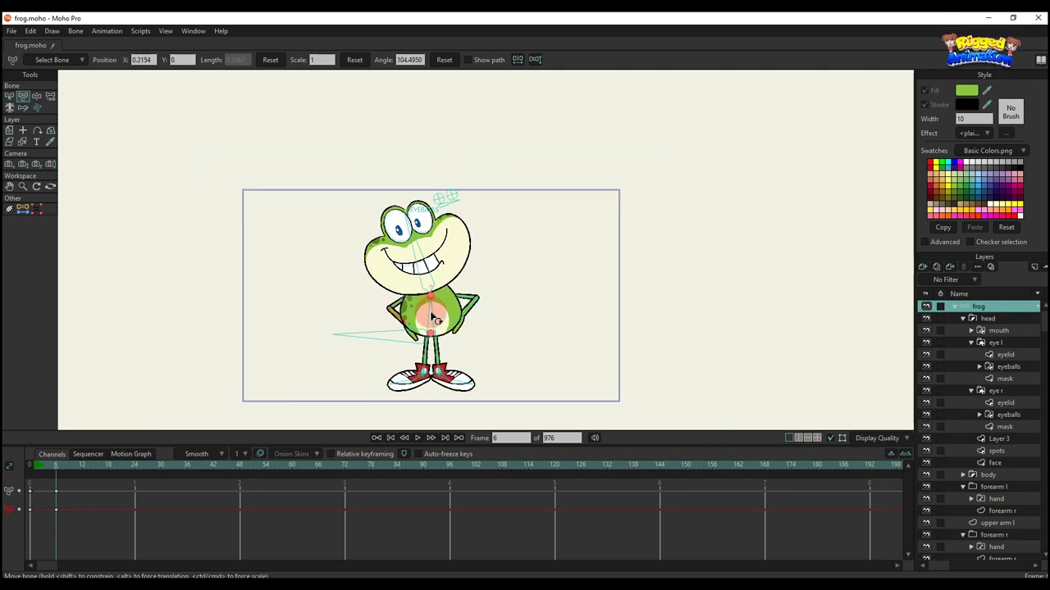
Test the head at frame 6 by rotating its bone both ways and shifting the gaze with the eyeballs control.
scroll(432, 314, "up", 4)
left_click_drag(411, 225, 437, 233)
scroll(484, 194, "up", 1)
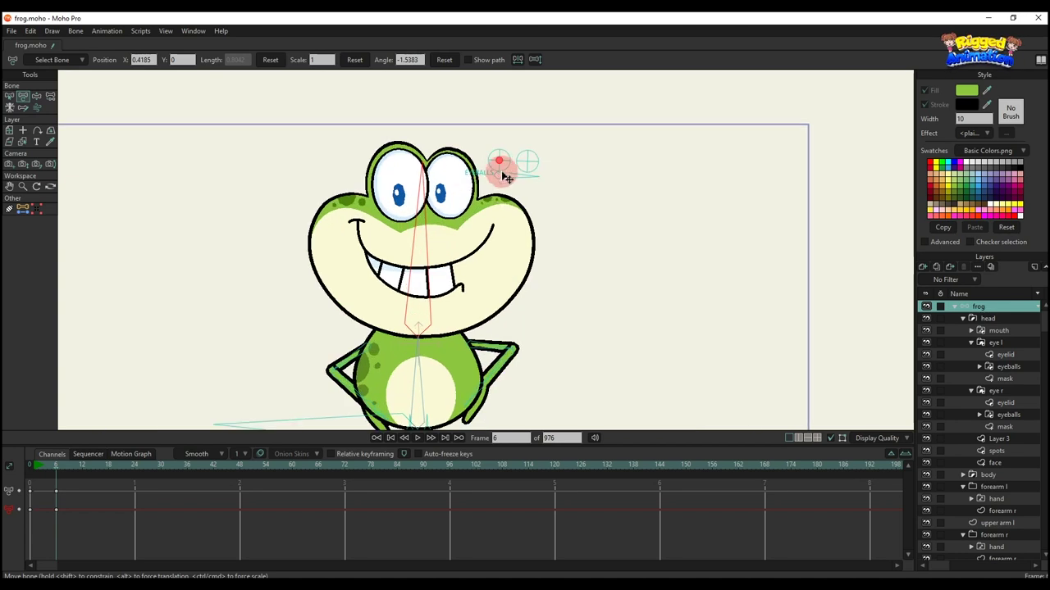
left_click_drag(449, 271, 434, 265)
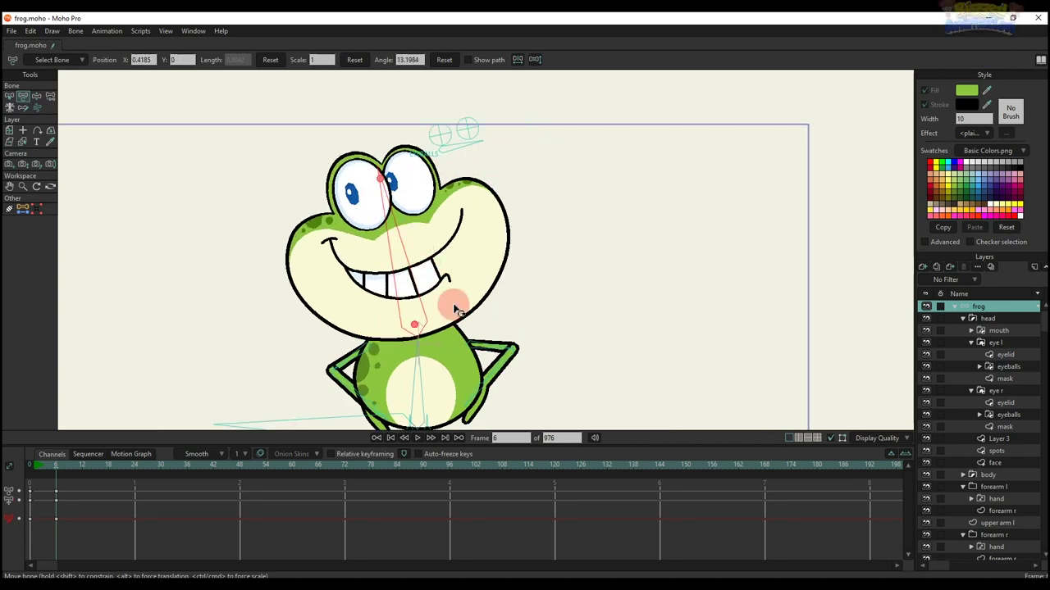
scroll(457, 310, "down", 1)
Test leaning the body, bending the legs and shifting the hip at frame 6, and delete all test keyframes.
left_click_drag(426, 374, 405, 231)
scroll(419, 233, "up", 2)
left_click(413, 316)
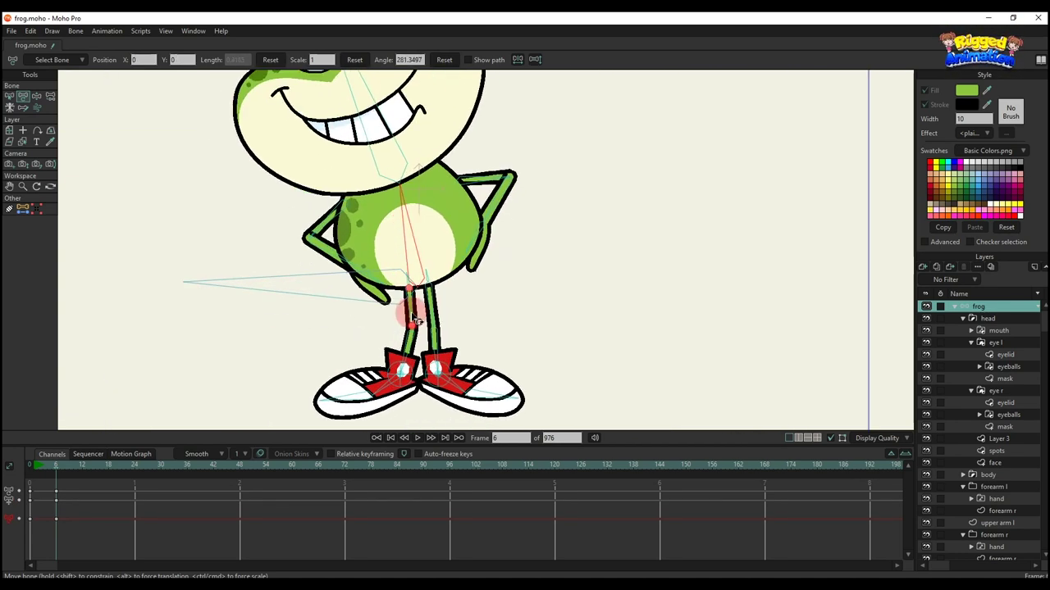
left_click_drag(382, 282, 349, 298)
scroll(325, 283, "down", 2)
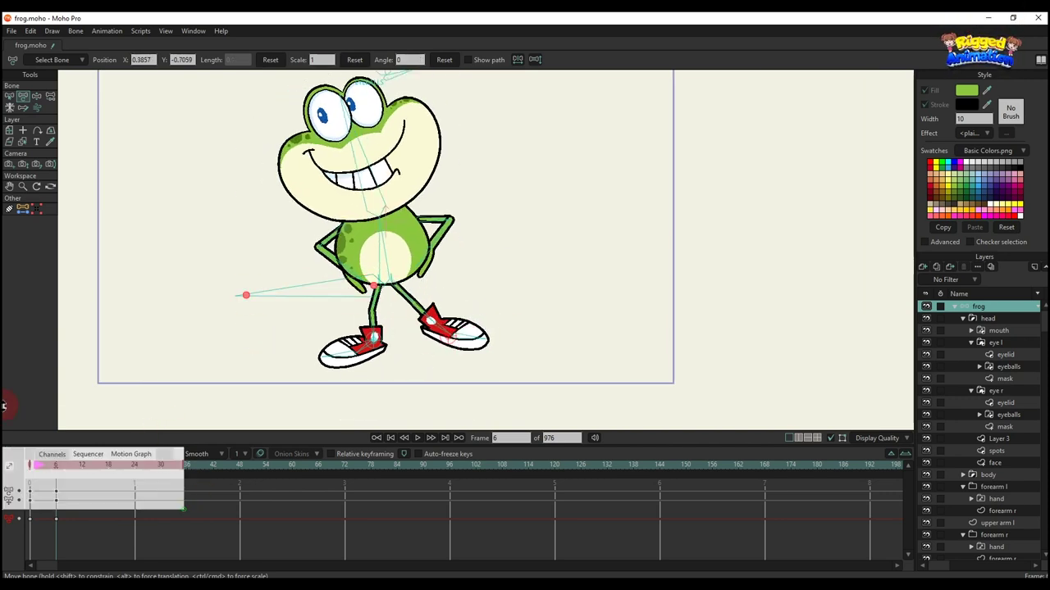
key("BackSpace")
Select the bones of both legs at frame 0, review their bone constraints, and deselect them.
scroll(438, 298, "up", 3)
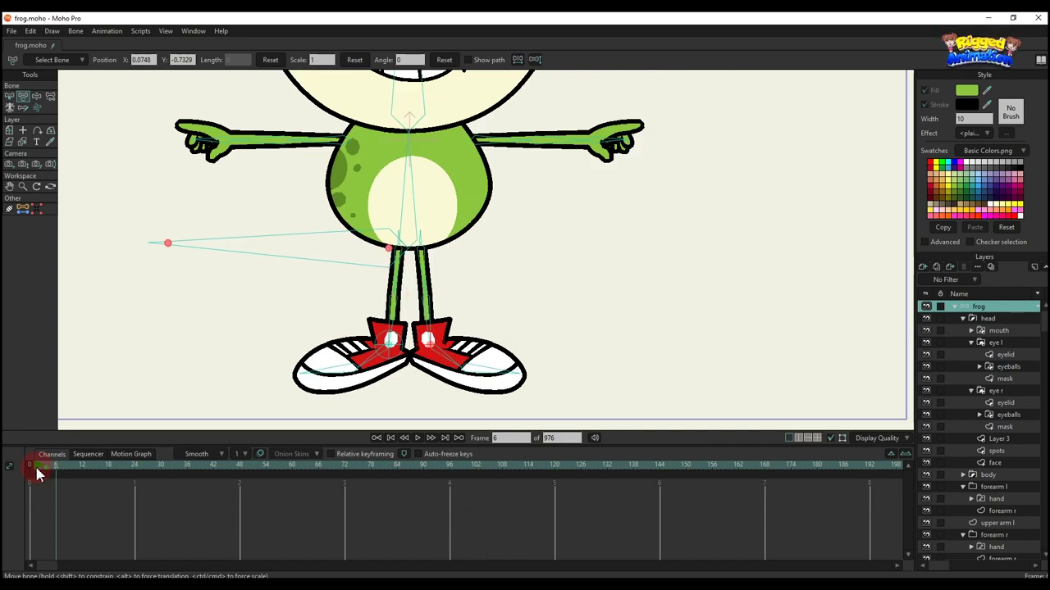
key("b")
left_click_drag(364, 291, 485, 310)
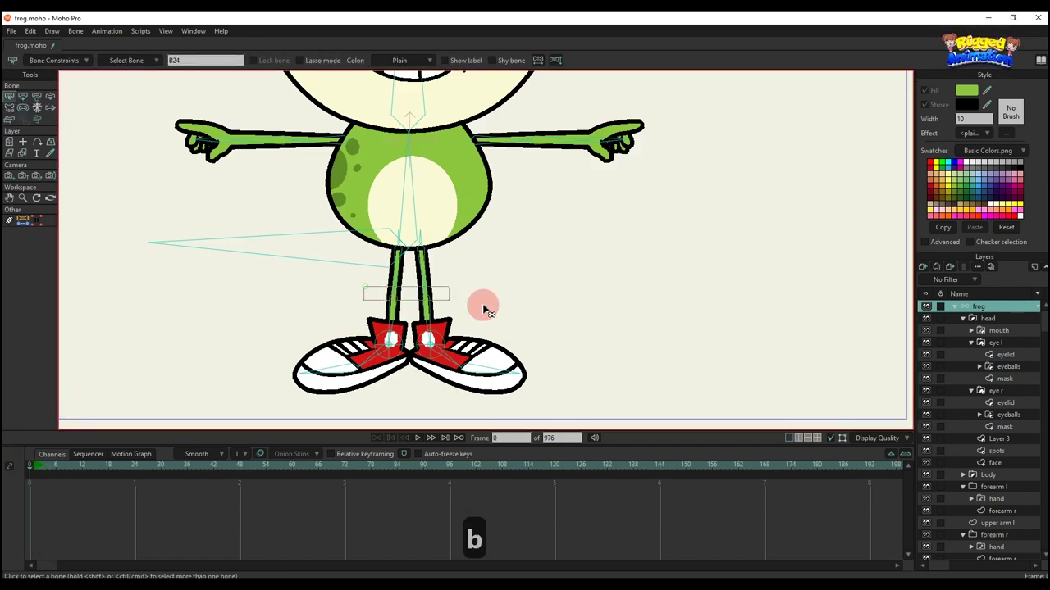
left_click(54, 61)
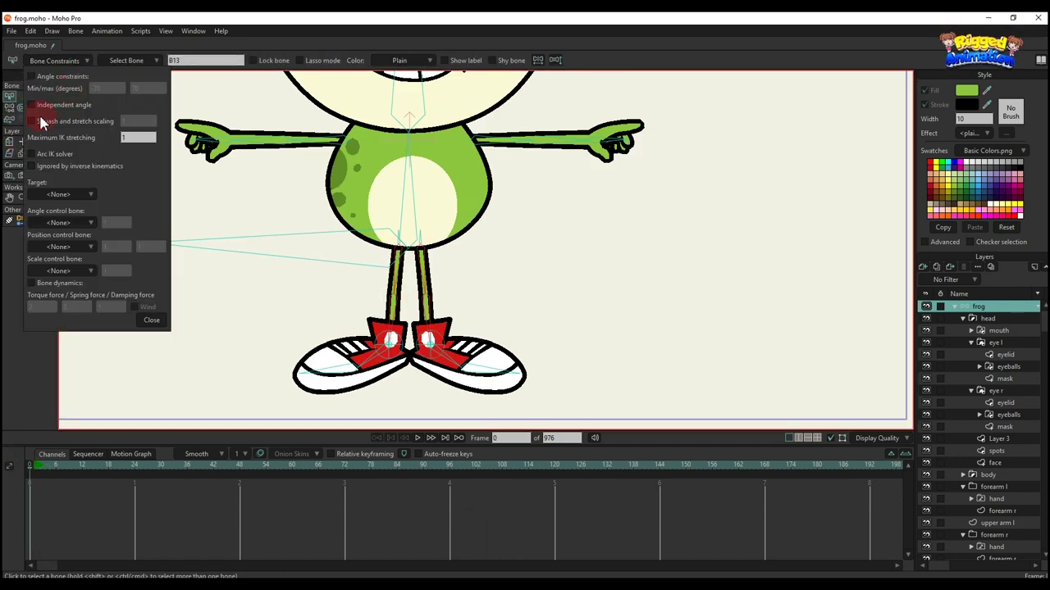
left_click(151, 320)
scroll(328, 320, "down", 3)
key("b")
left_click(491, 314)
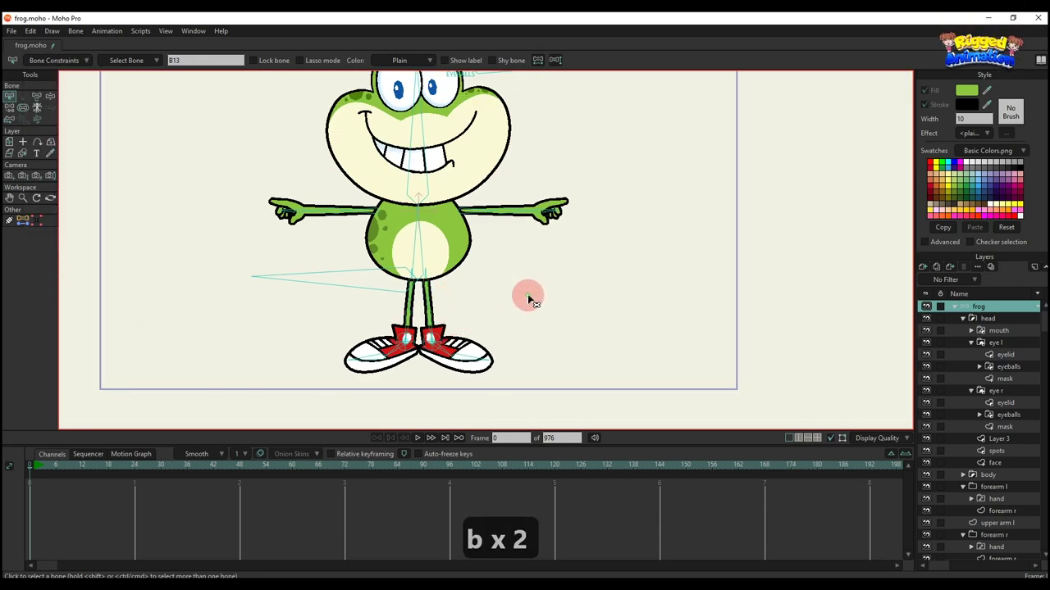
Test the leg response at frame 7 by moving and manipulating the horizontal hip bone.
left_click(60, 467)
key("t")
key("z")
left_click_drag(363, 286, 315, 270)
key("t")
scroll(434, 320, "up", 2)
key("z")
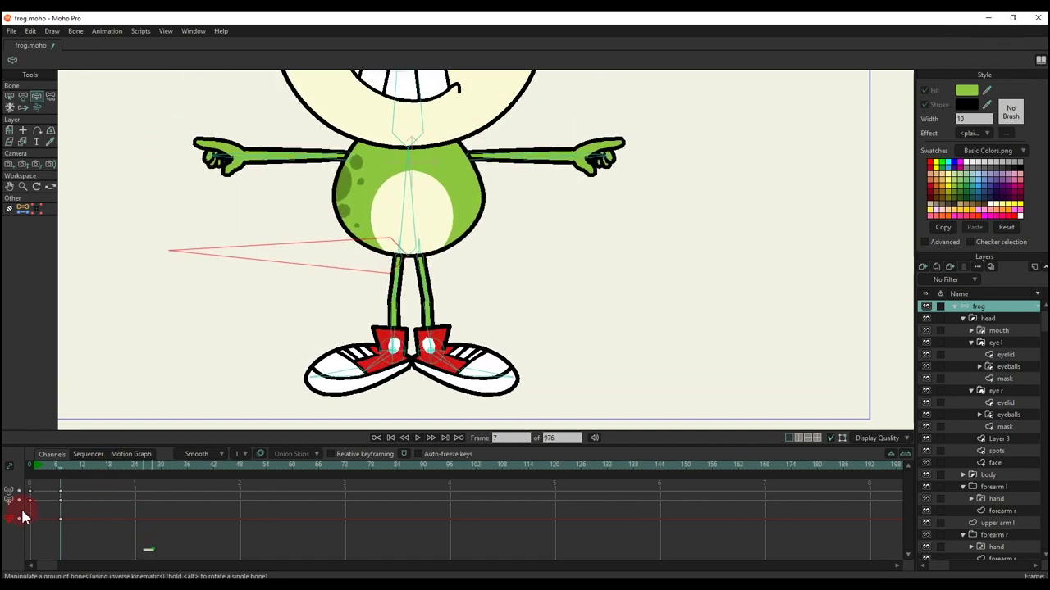
left_click_drag(22, 517, 382, 274)
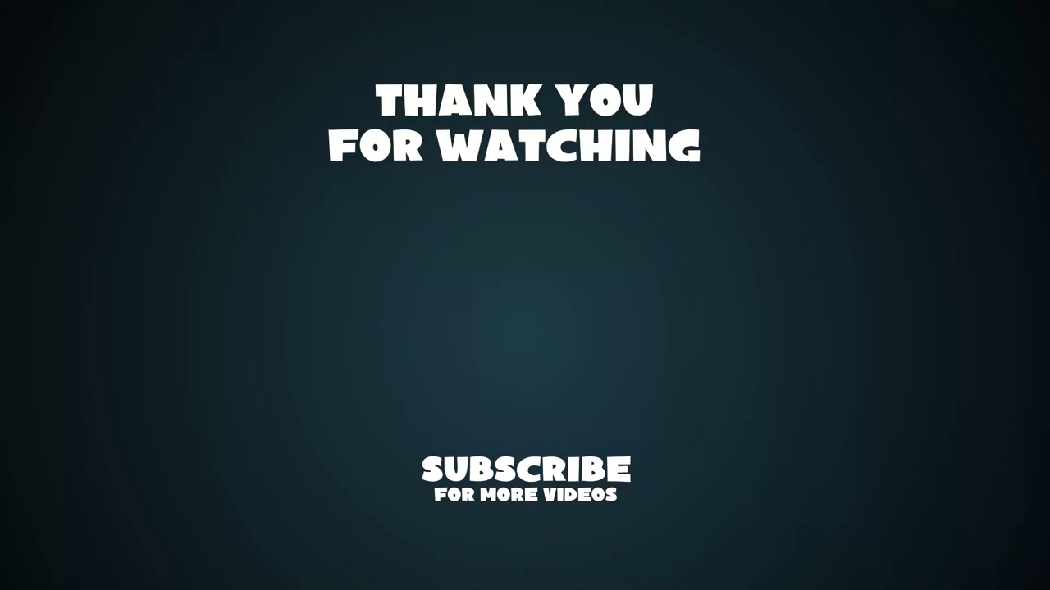